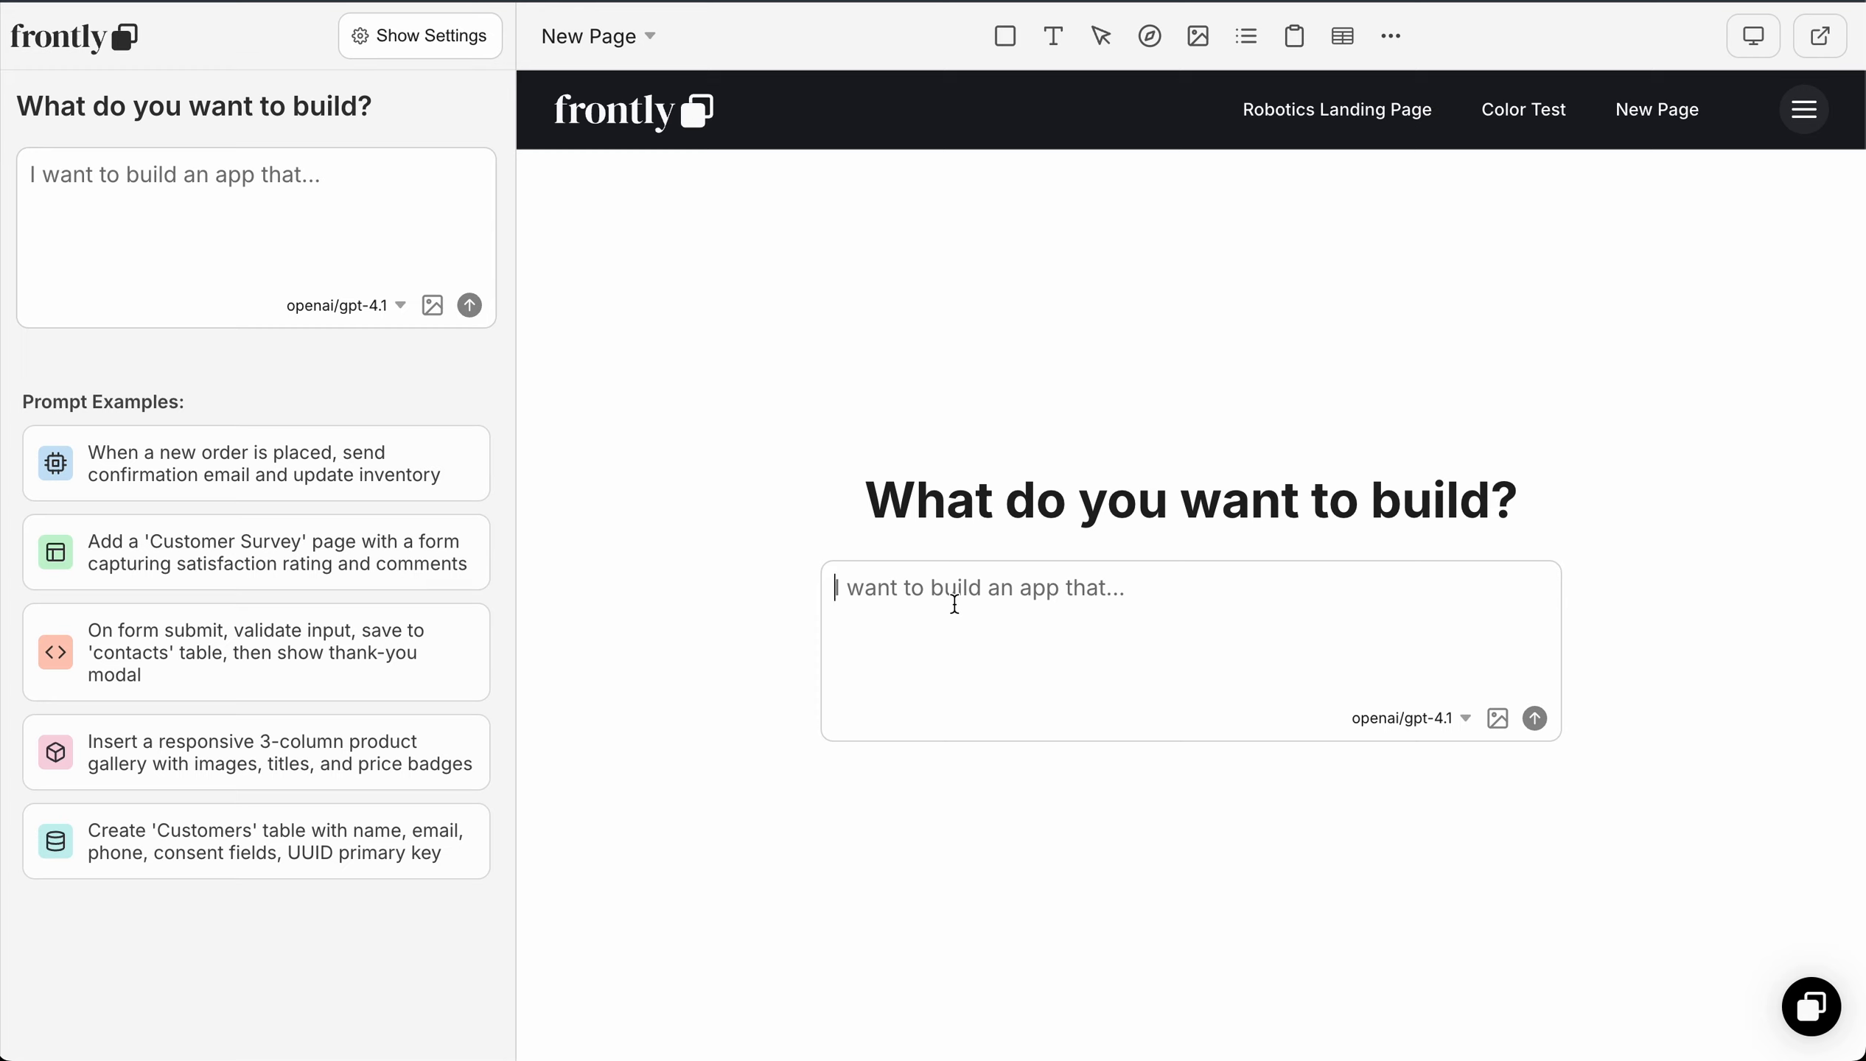
# Step: Ask the copilot for a garden supplies landing page with a hero section and feature sections on advantages over competitors, and approve the page plan
pyautogui.click(955, 604)
pyautogui.hotkey('alt', 'space')
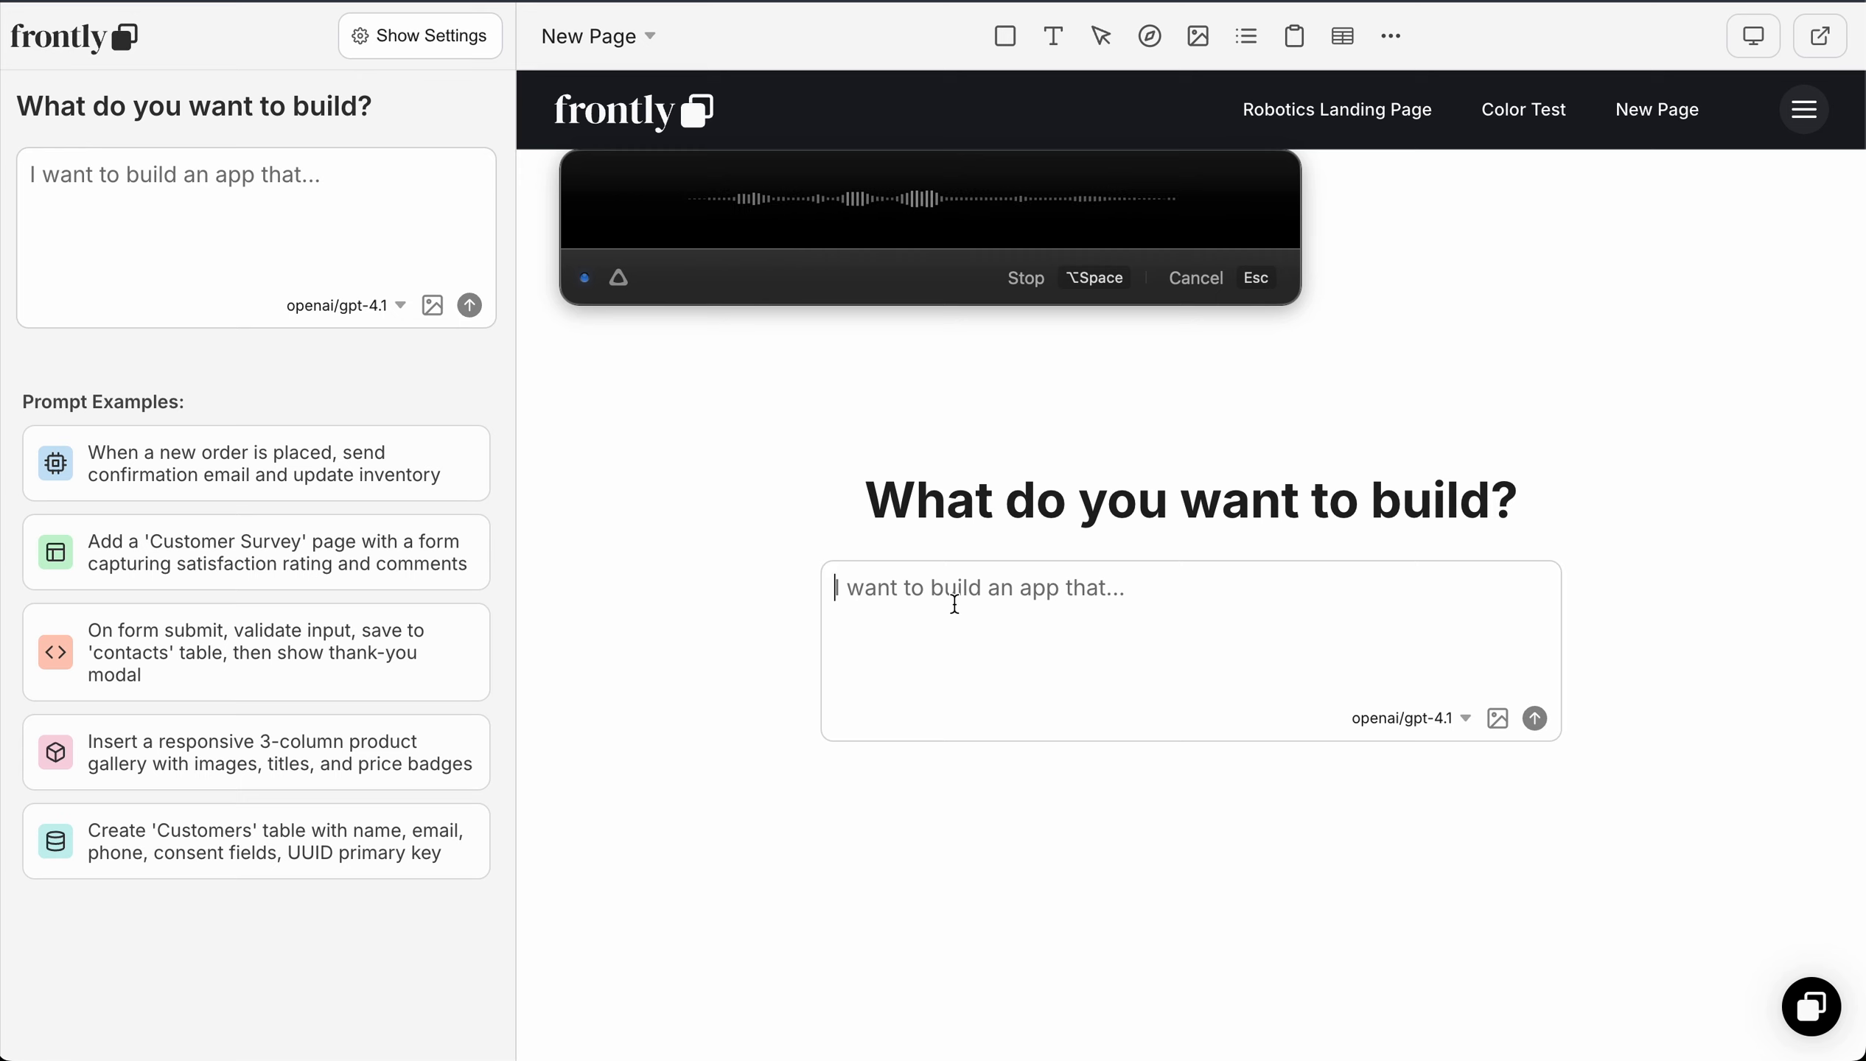
pyautogui.click(1027, 278)
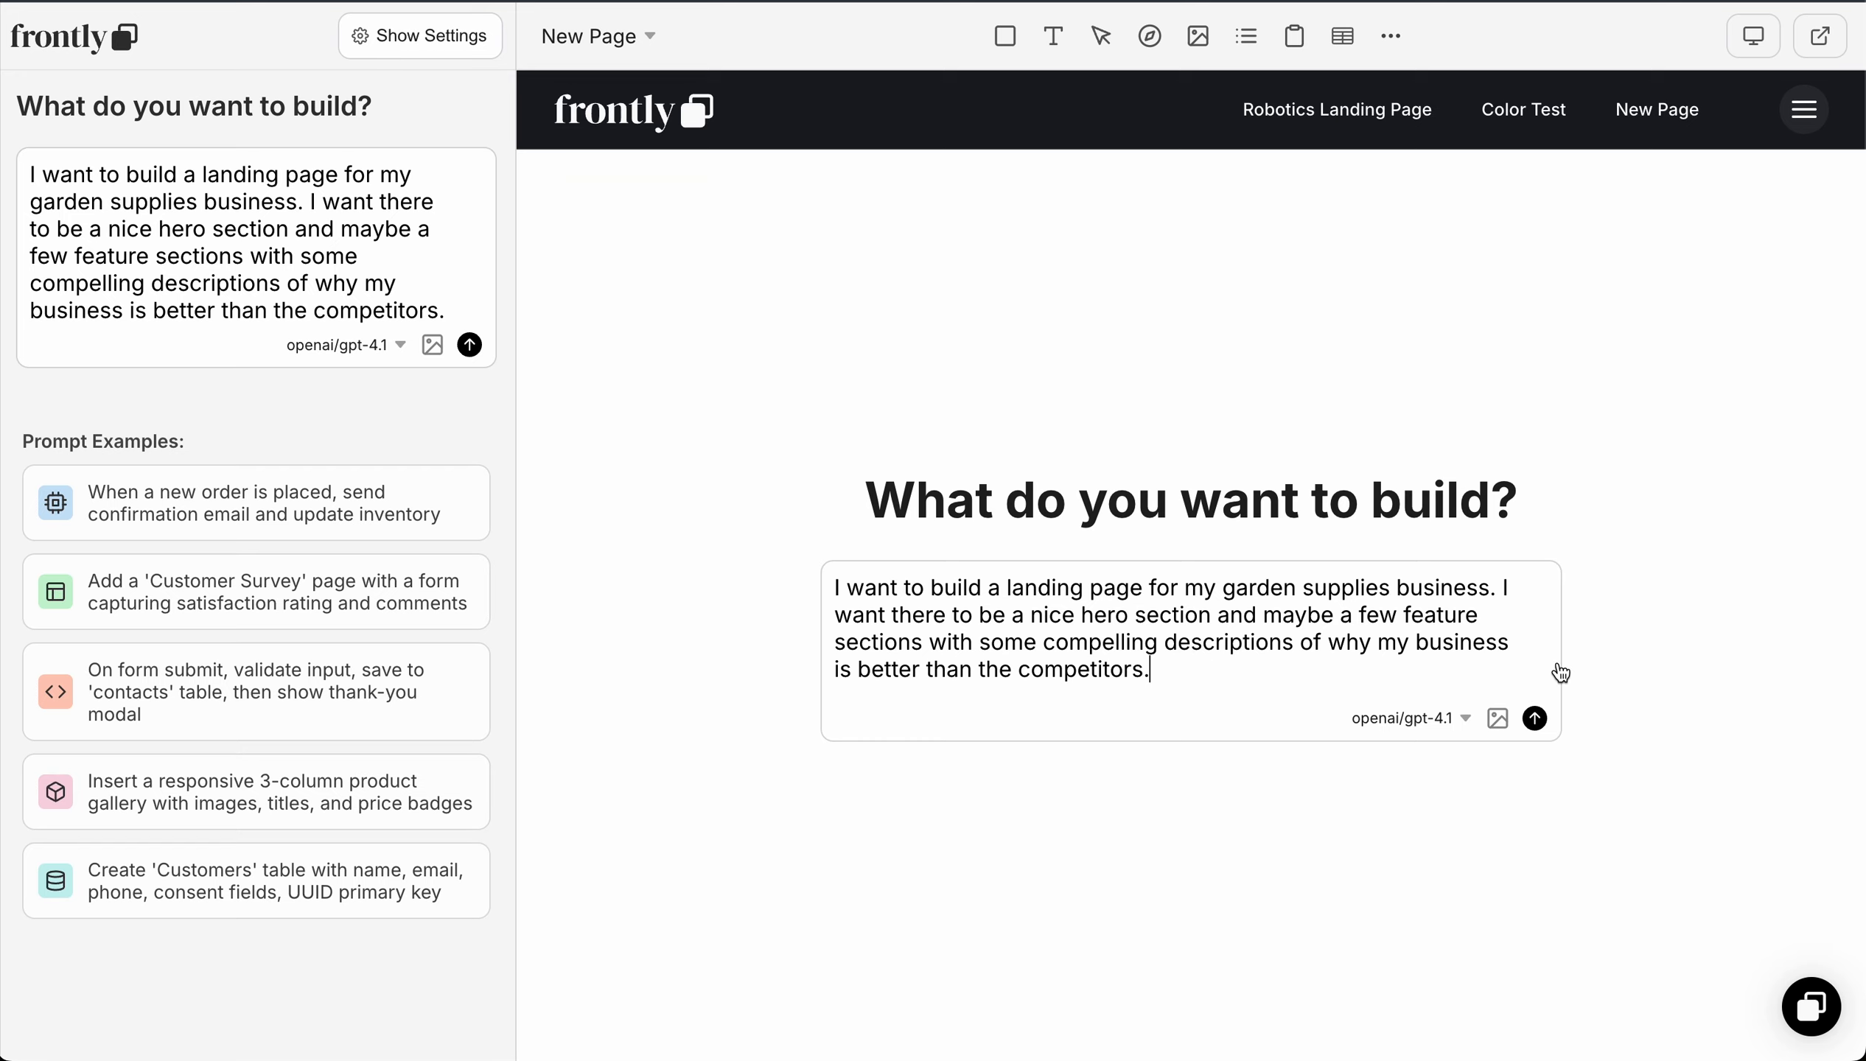
pyautogui.click(1534, 719)
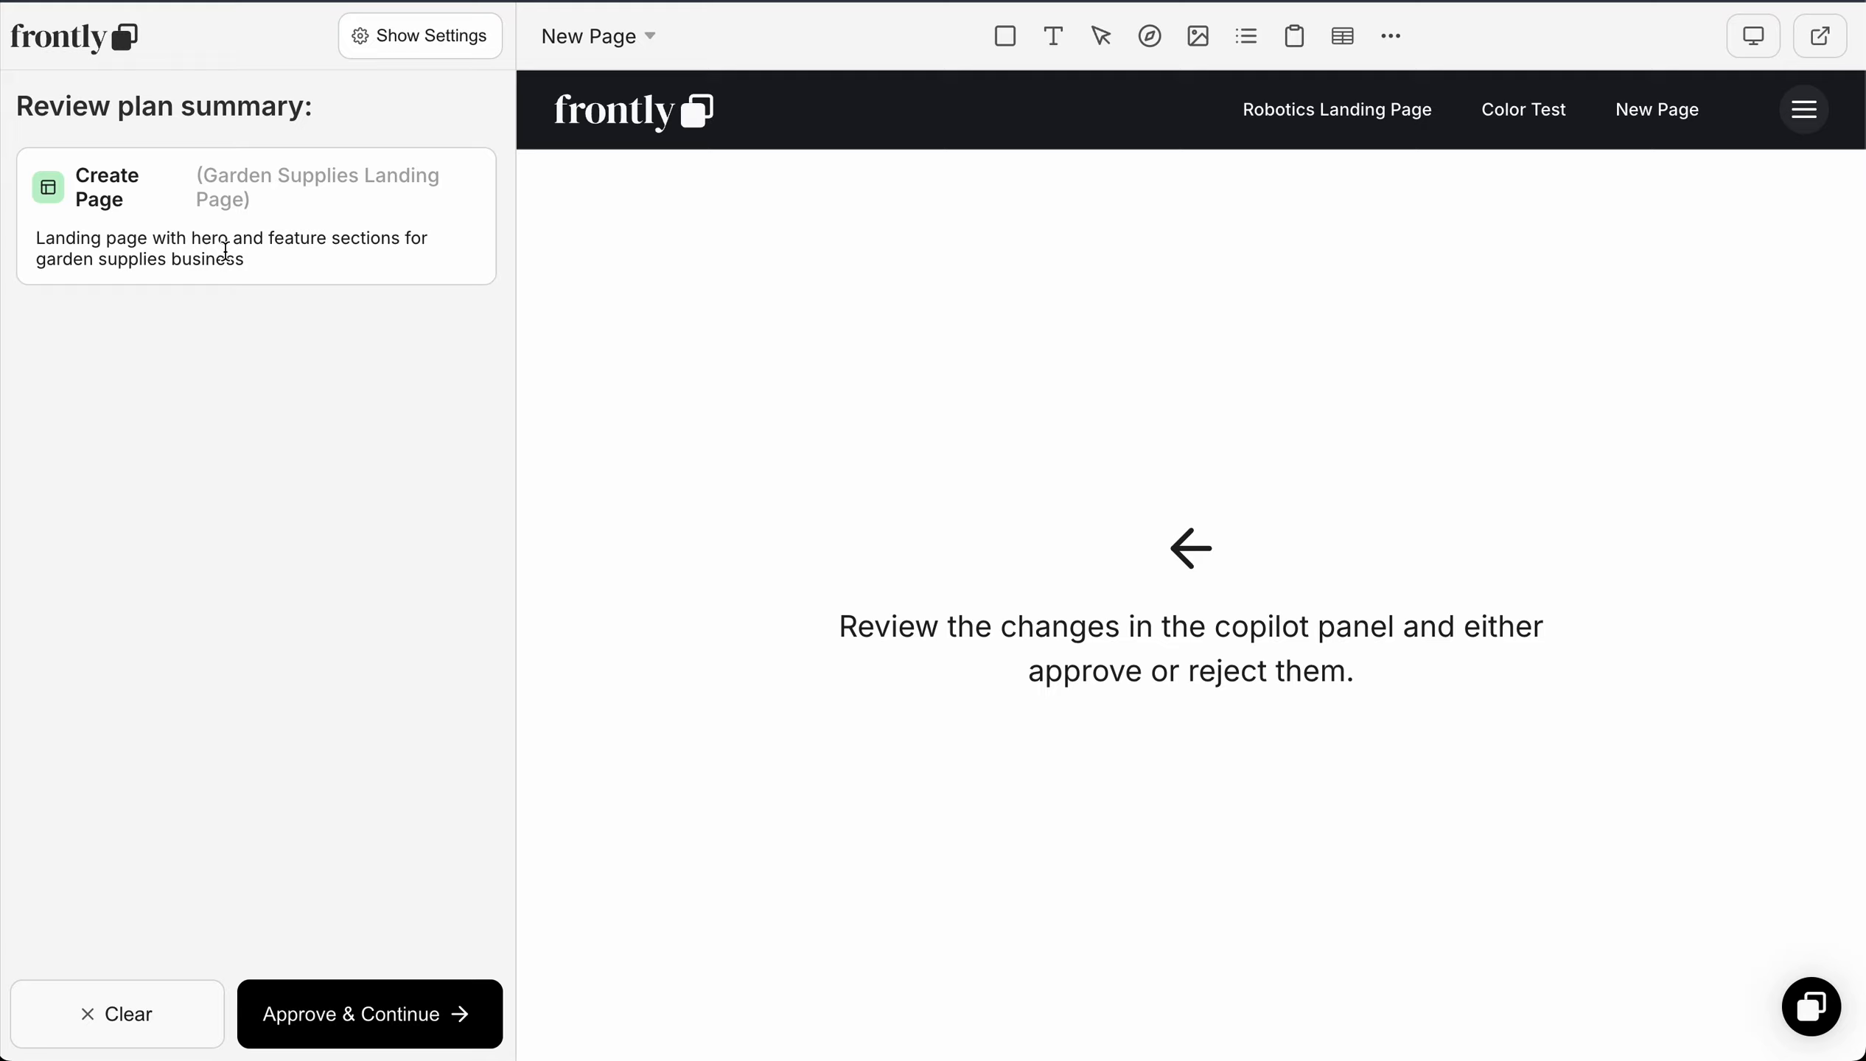
pyautogui.click(362, 1019)
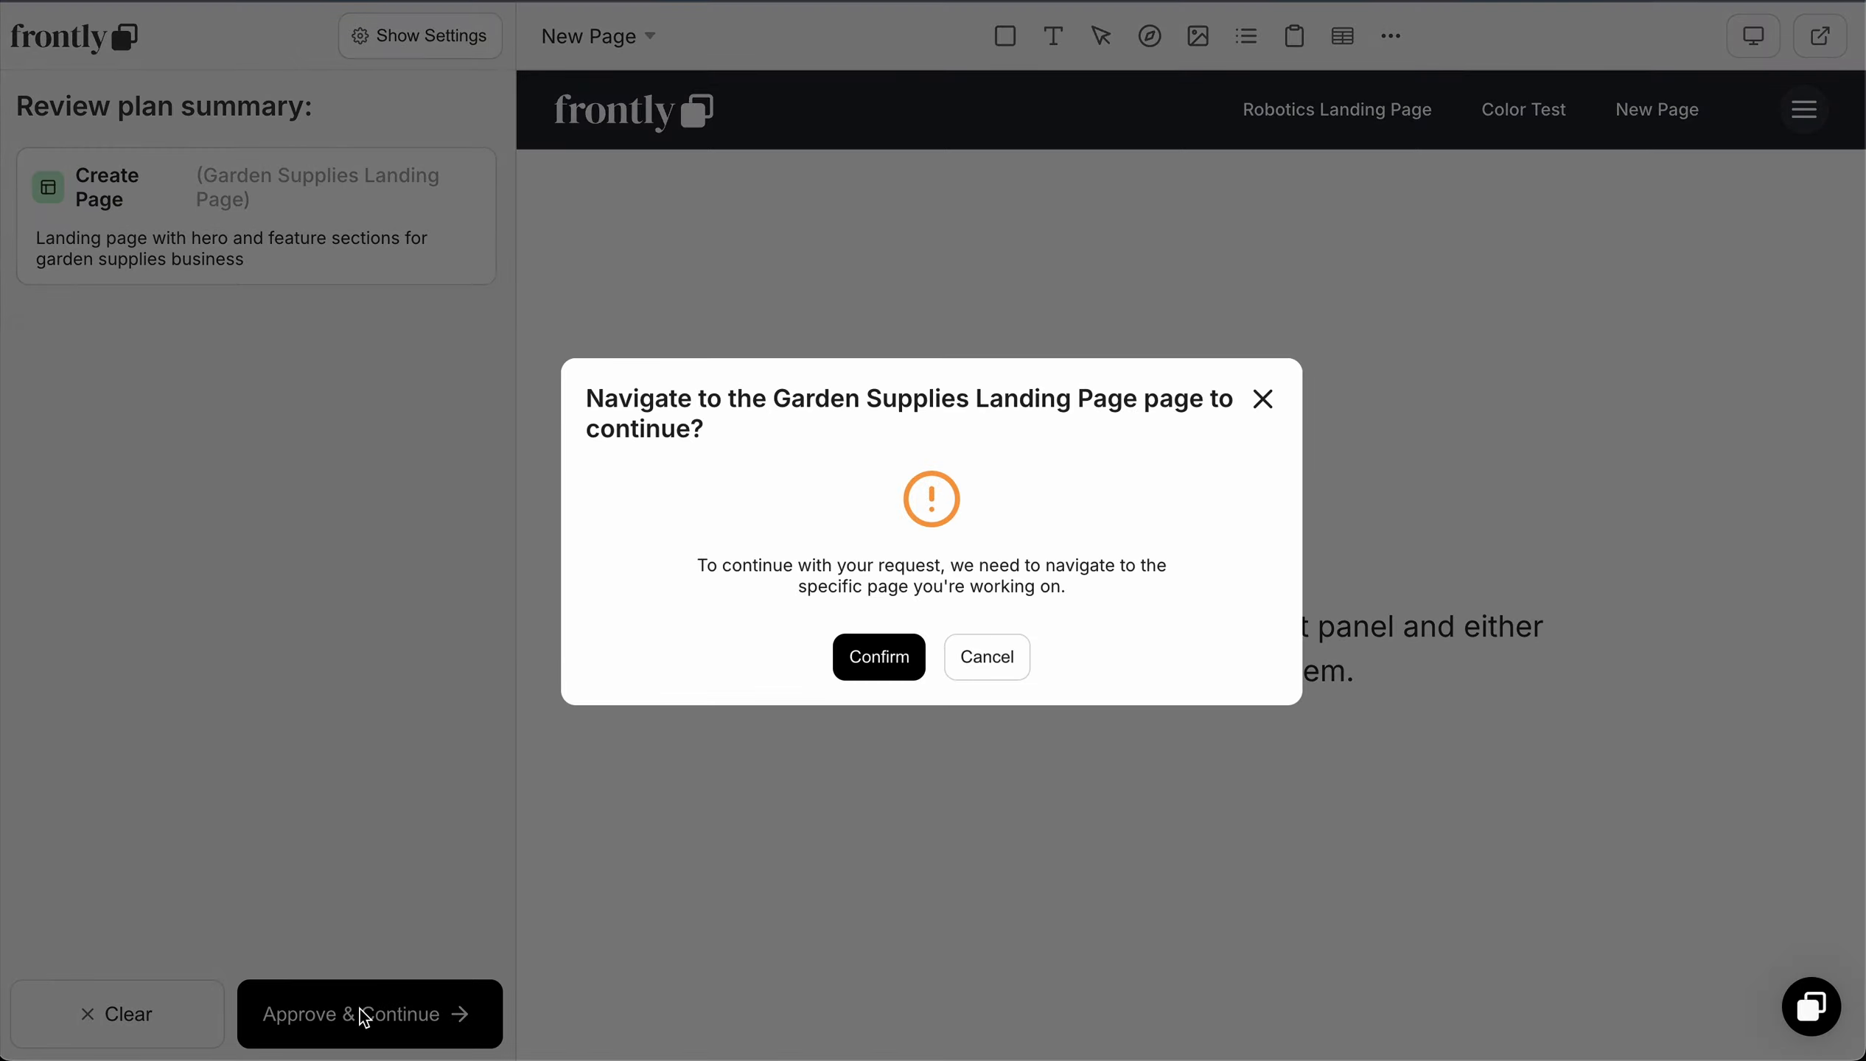
pyautogui.click(884, 663)
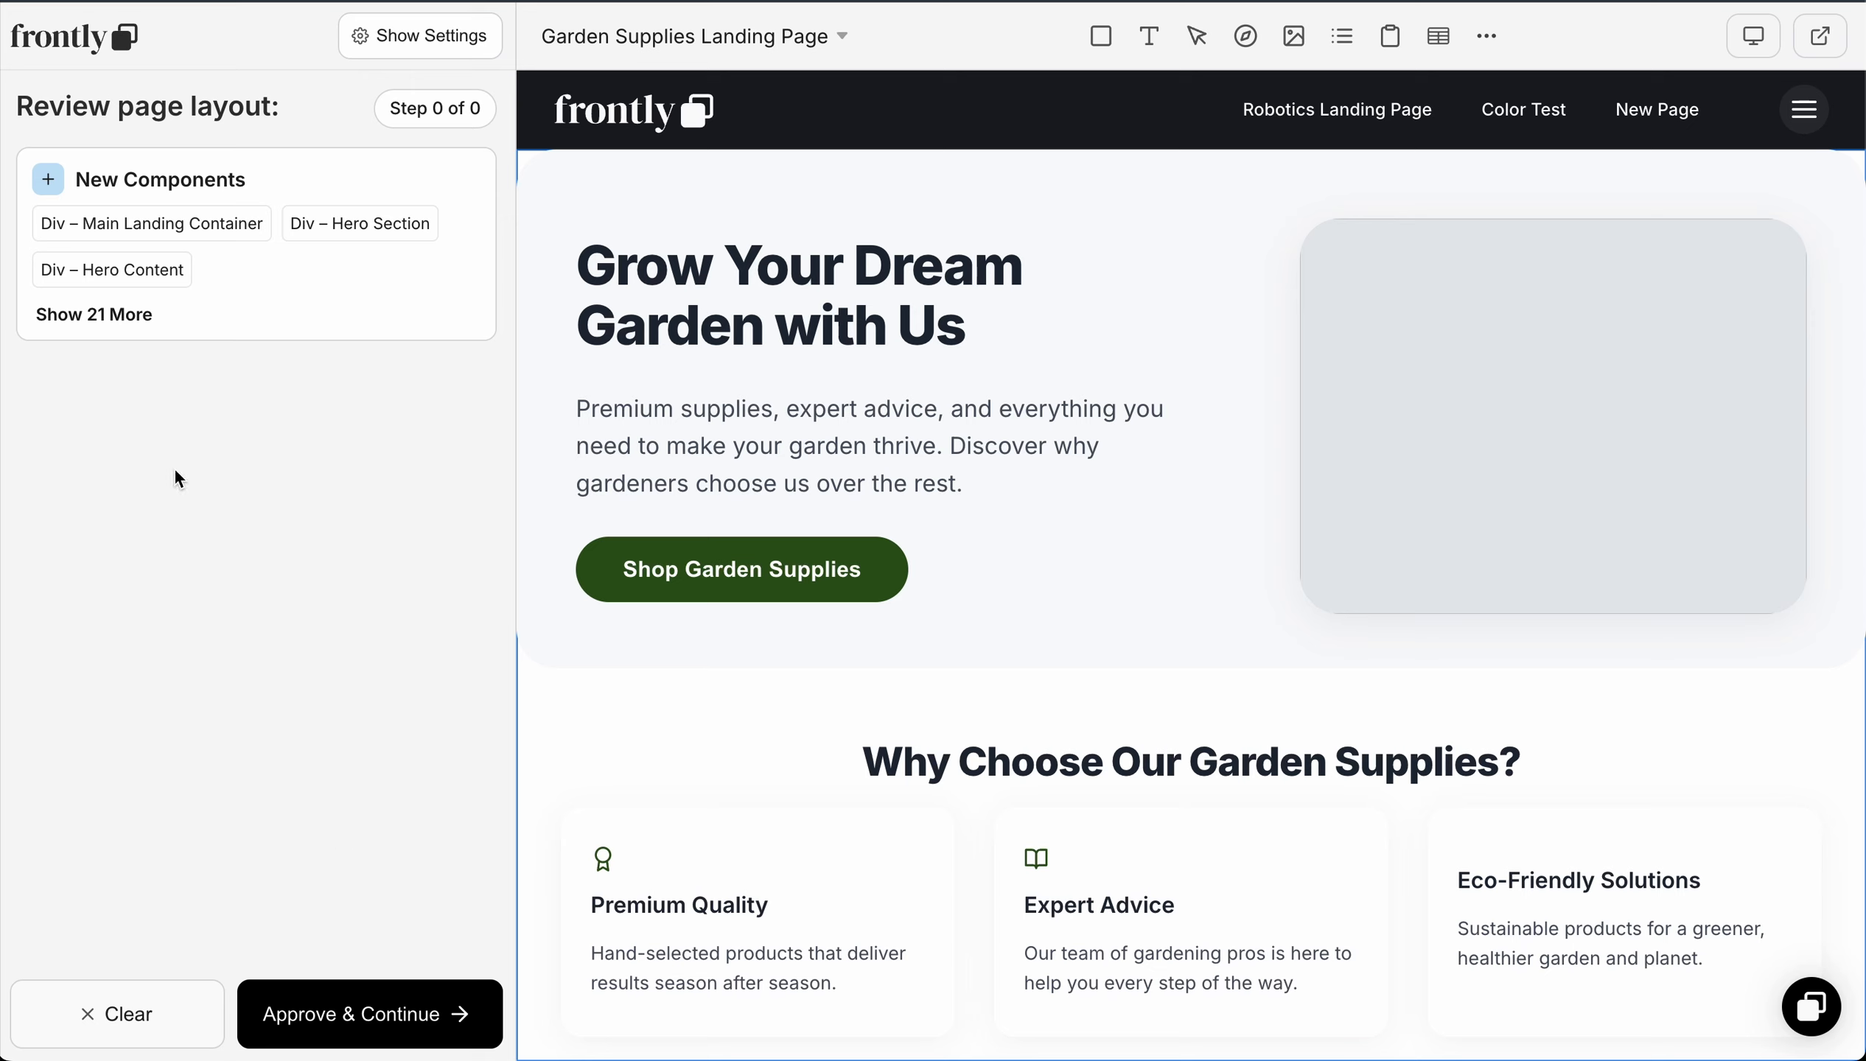
# Step: Review the complete list of new components proposed for the page layout
pyautogui.click(126, 317)
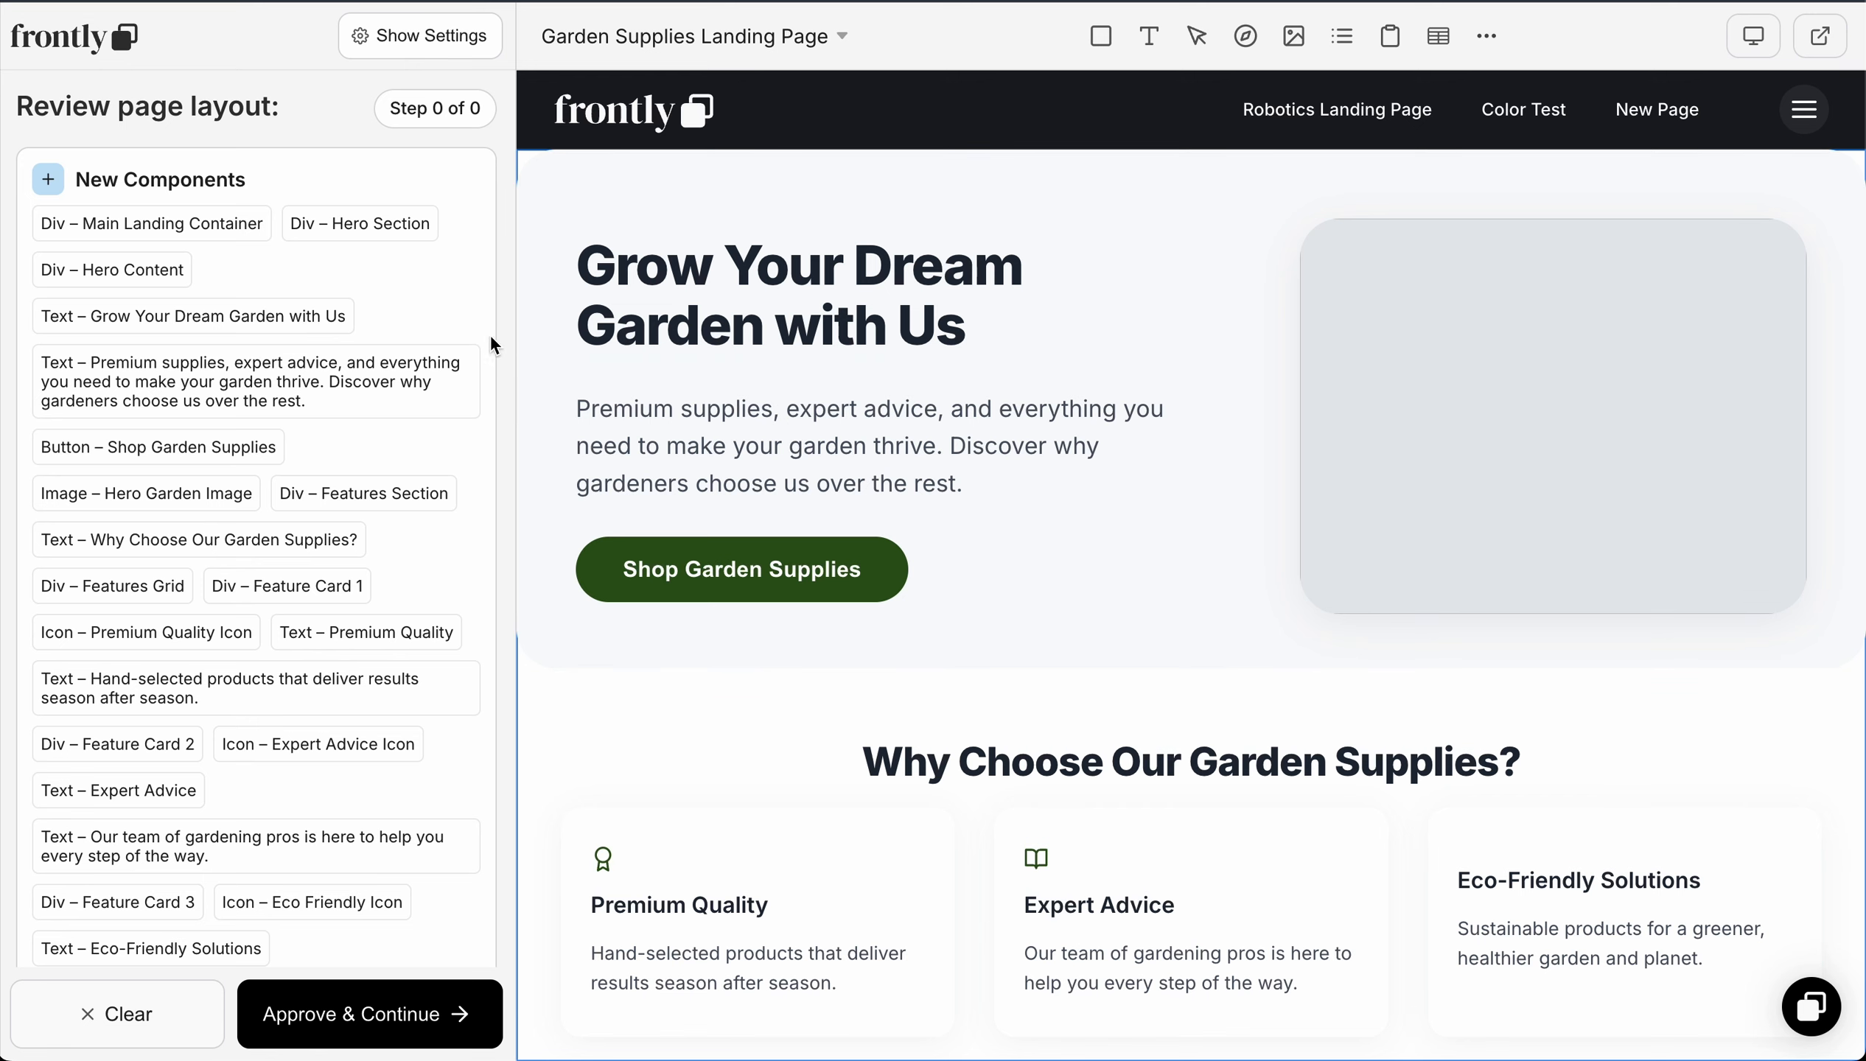
pyautogui.scroll(-10, 324, 510)
pyautogui.scroll(10, 101, 359)
pyautogui.scroll(-5, 215, 509)
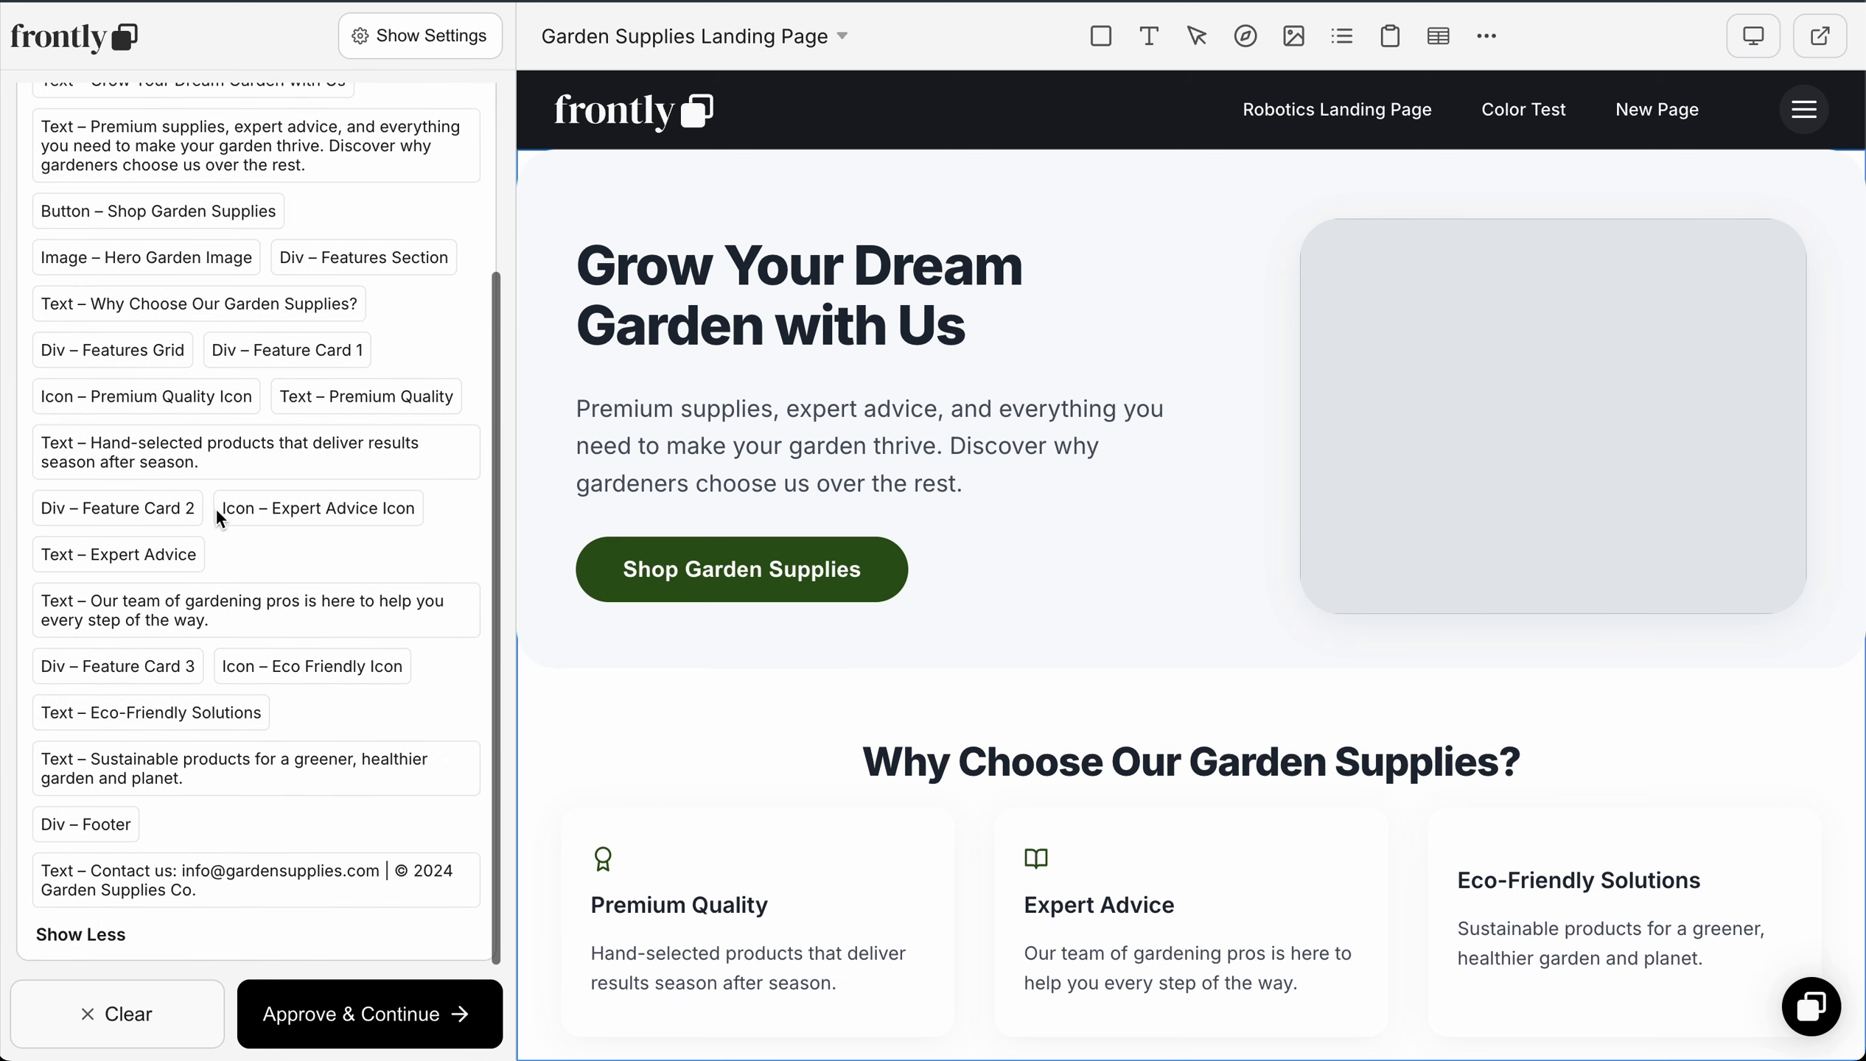
pyautogui.scroll(5, 216, 507)
pyautogui.scroll(-5, 215, 507)
pyautogui.click(82, 935)
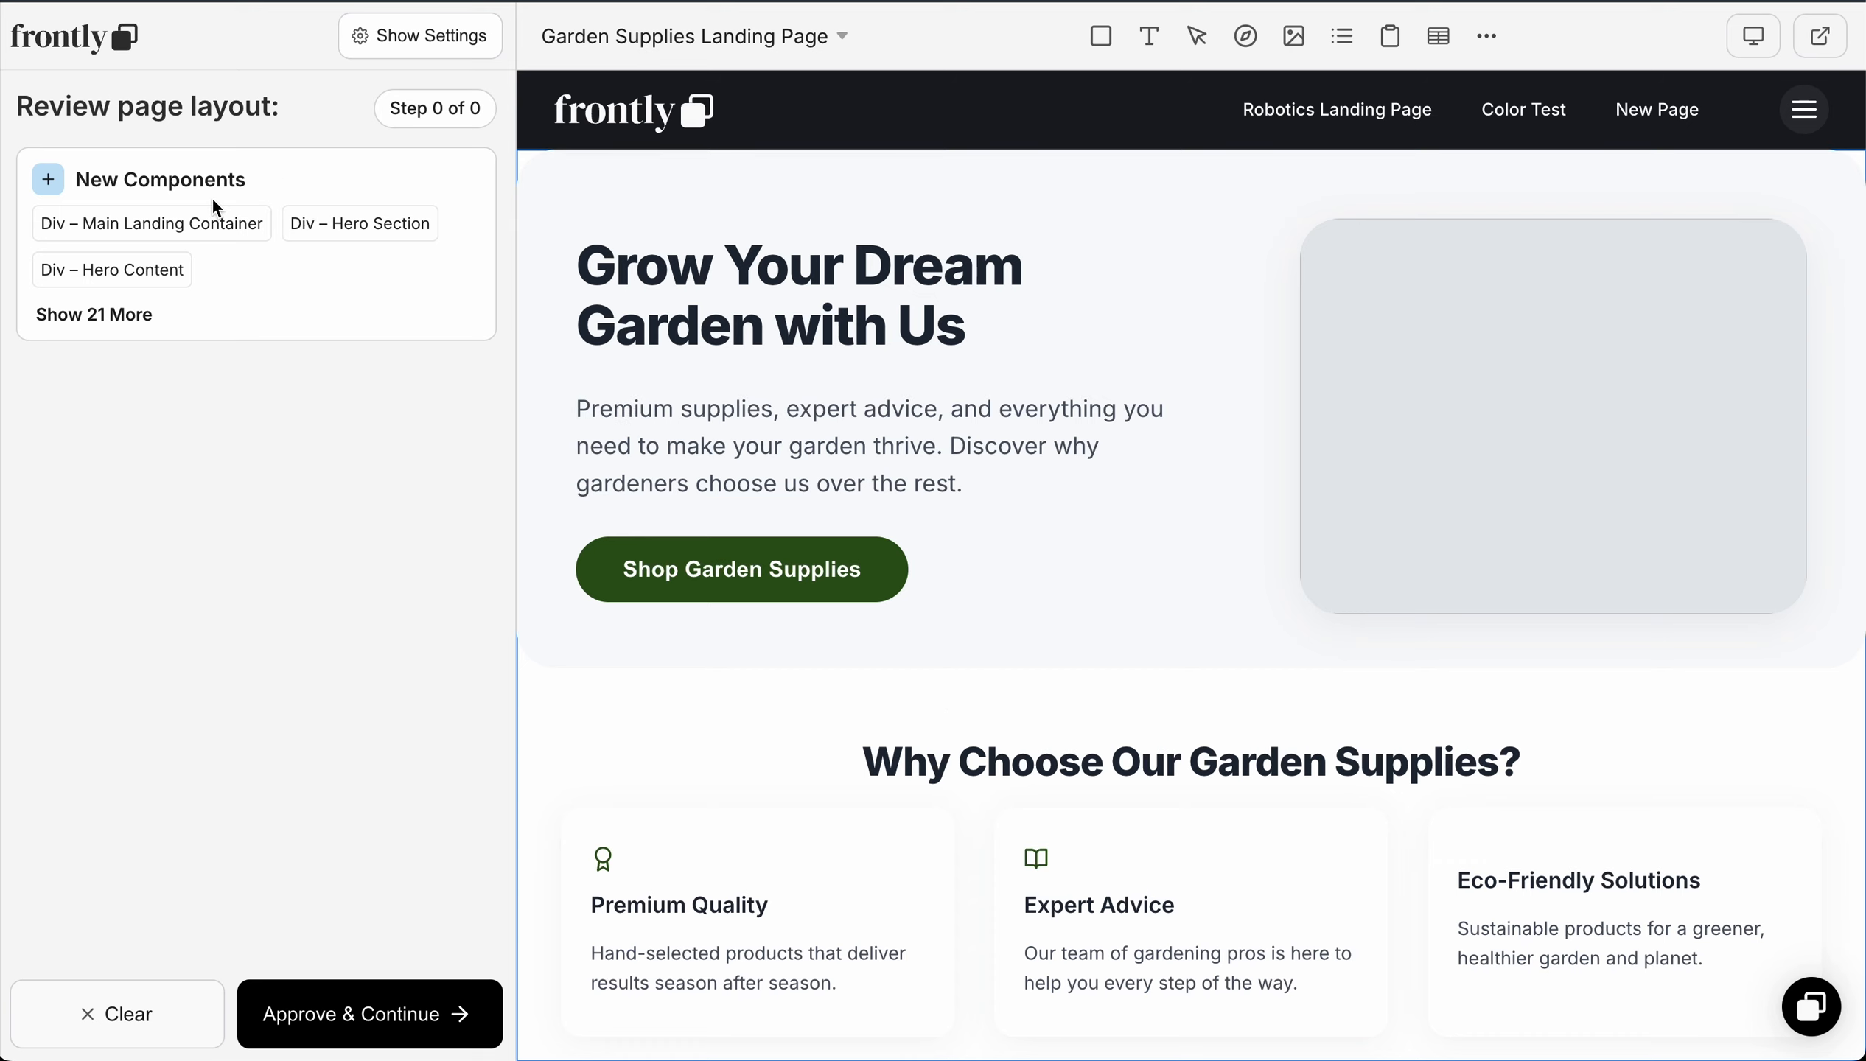
# Step: Approve the generated layout of the Garden Supplies Landing Page and save the changes
pyautogui.click(394, 1024)
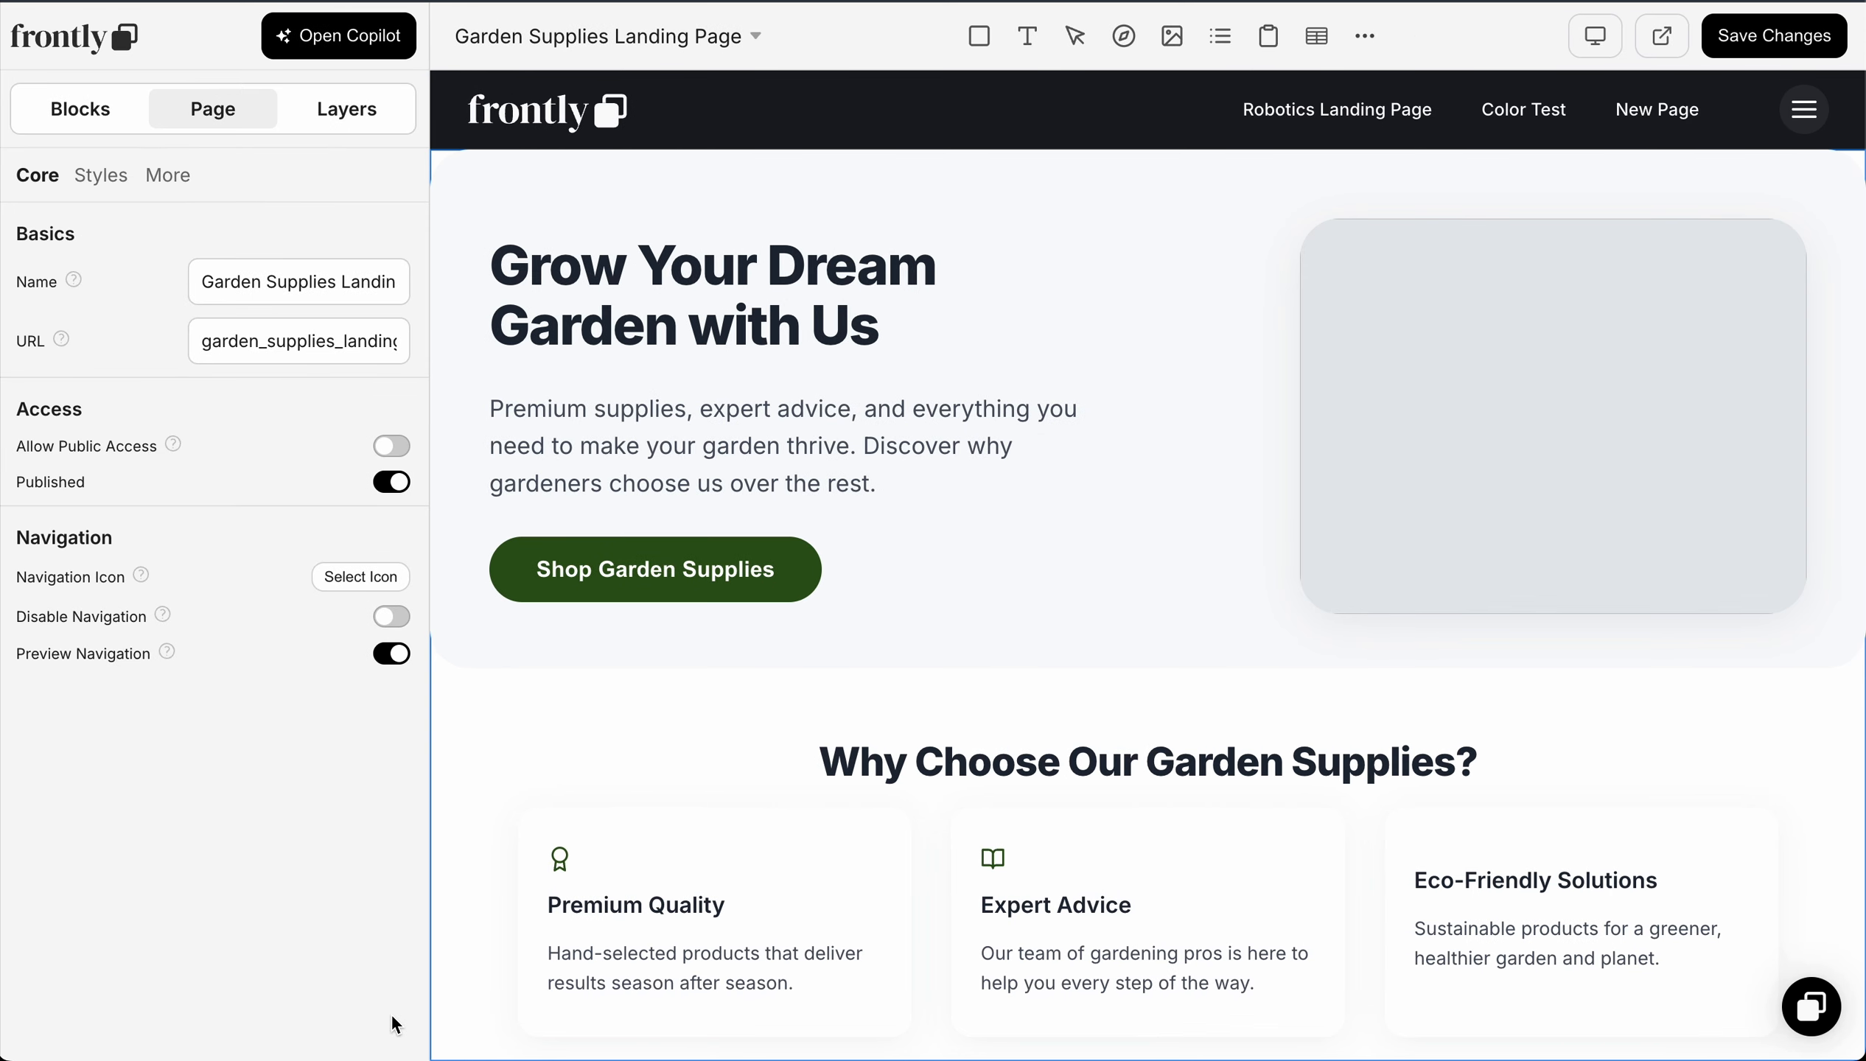
pyautogui.click(1766, 40)
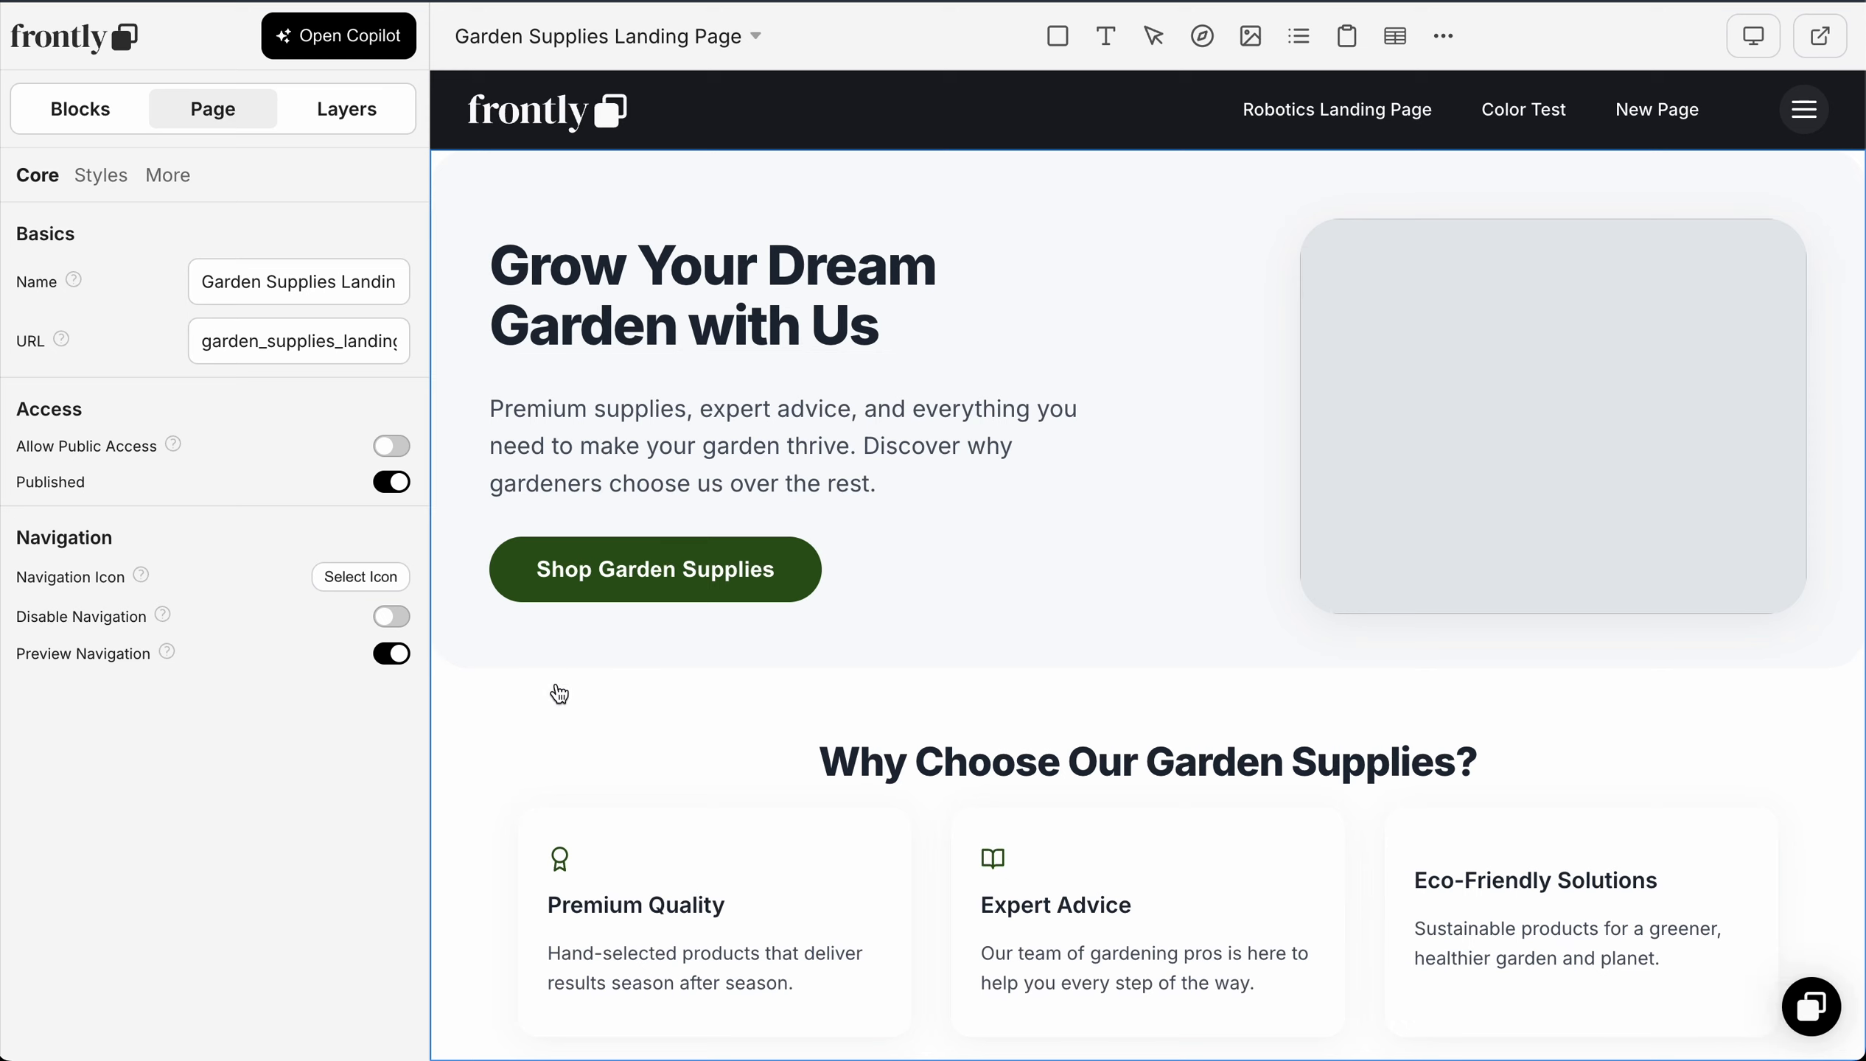
pyautogui.click(438, 161)
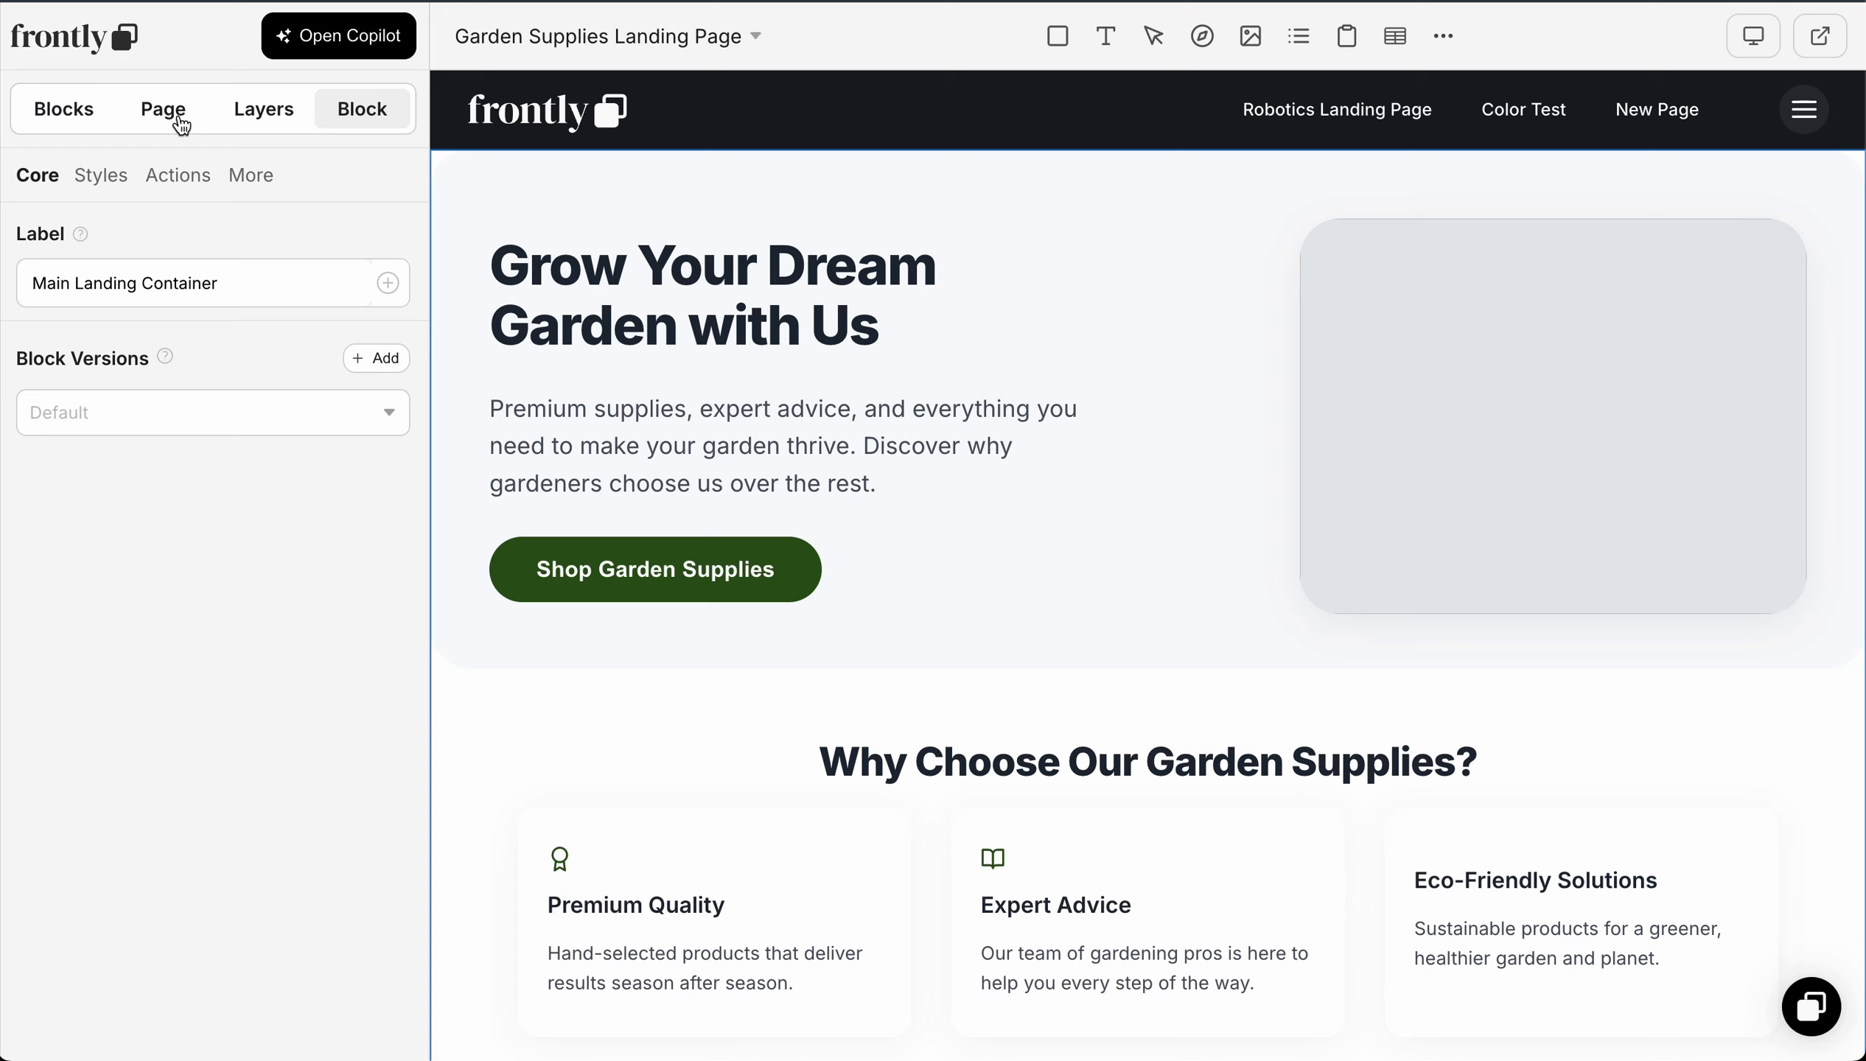
pyautogui.scroll(-2, 783, 733)
pyautogui.scroll(2, 682, 670)
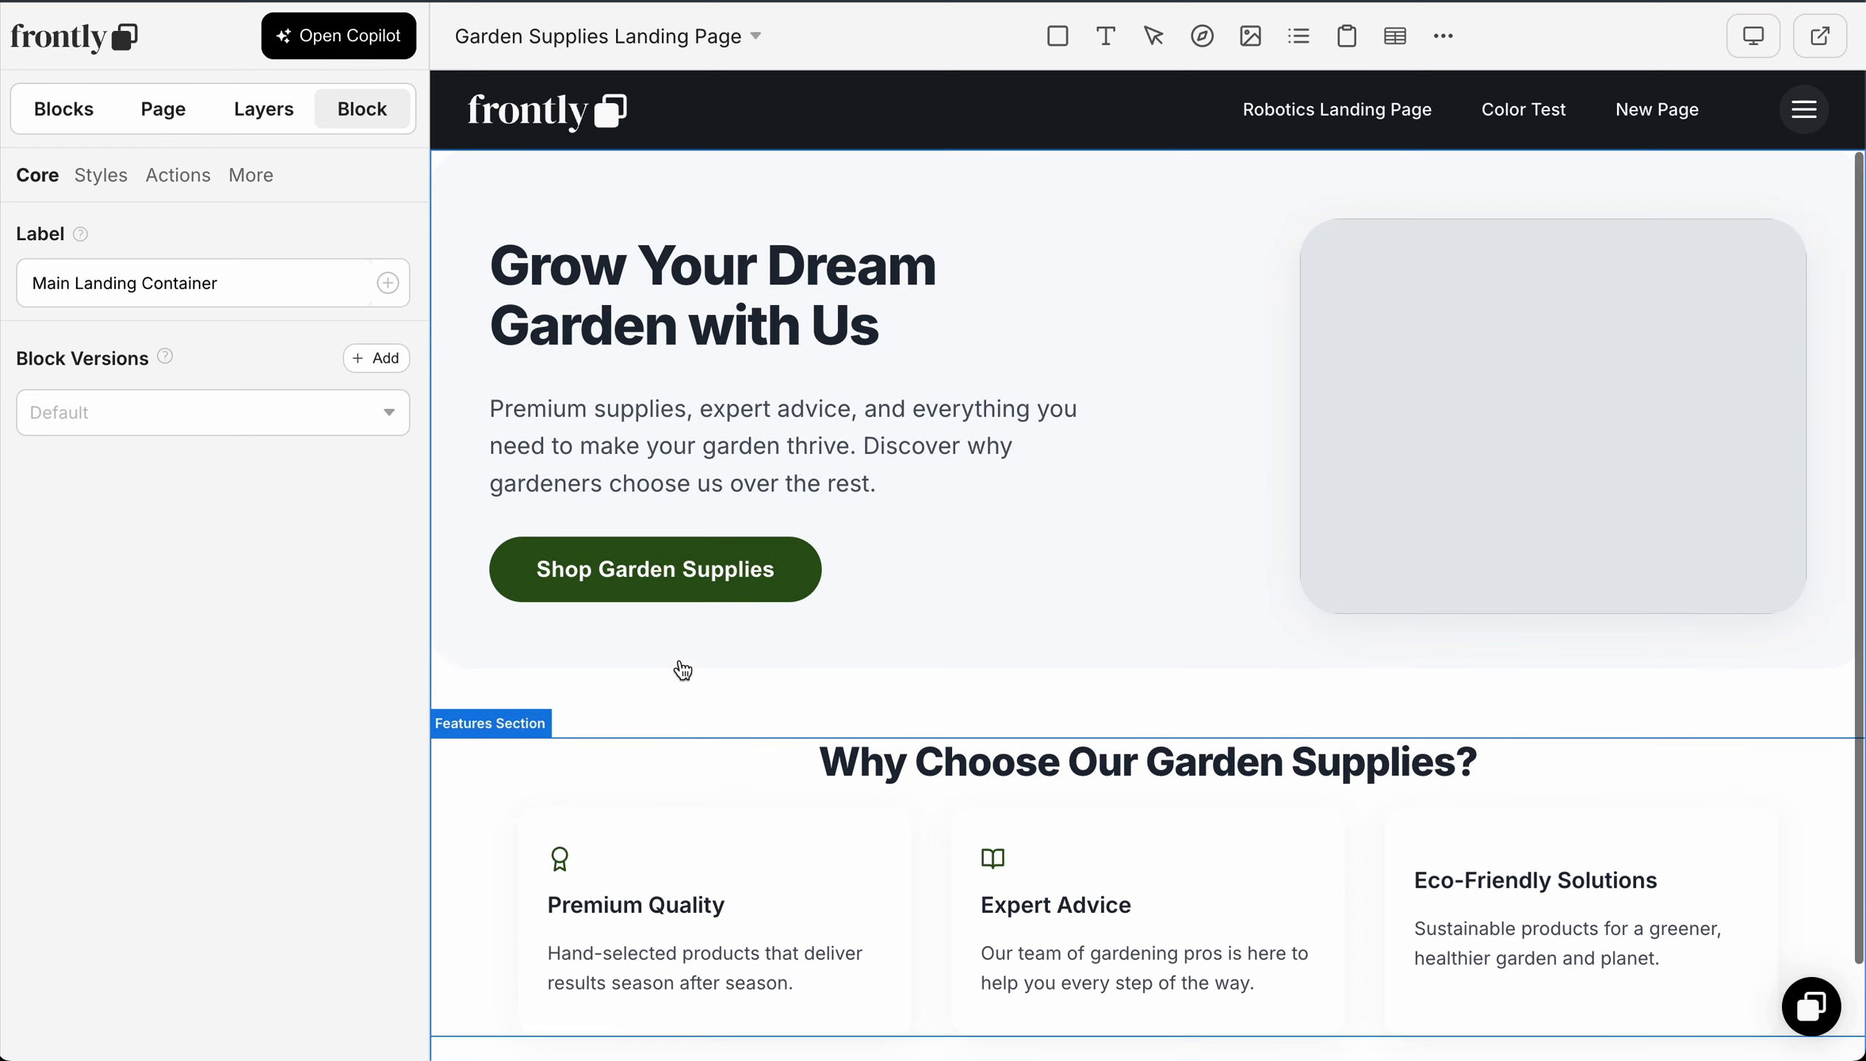
pyautogui.scroll(-2, 681, 670)
pyautogui.scroll(2, 679, 666)
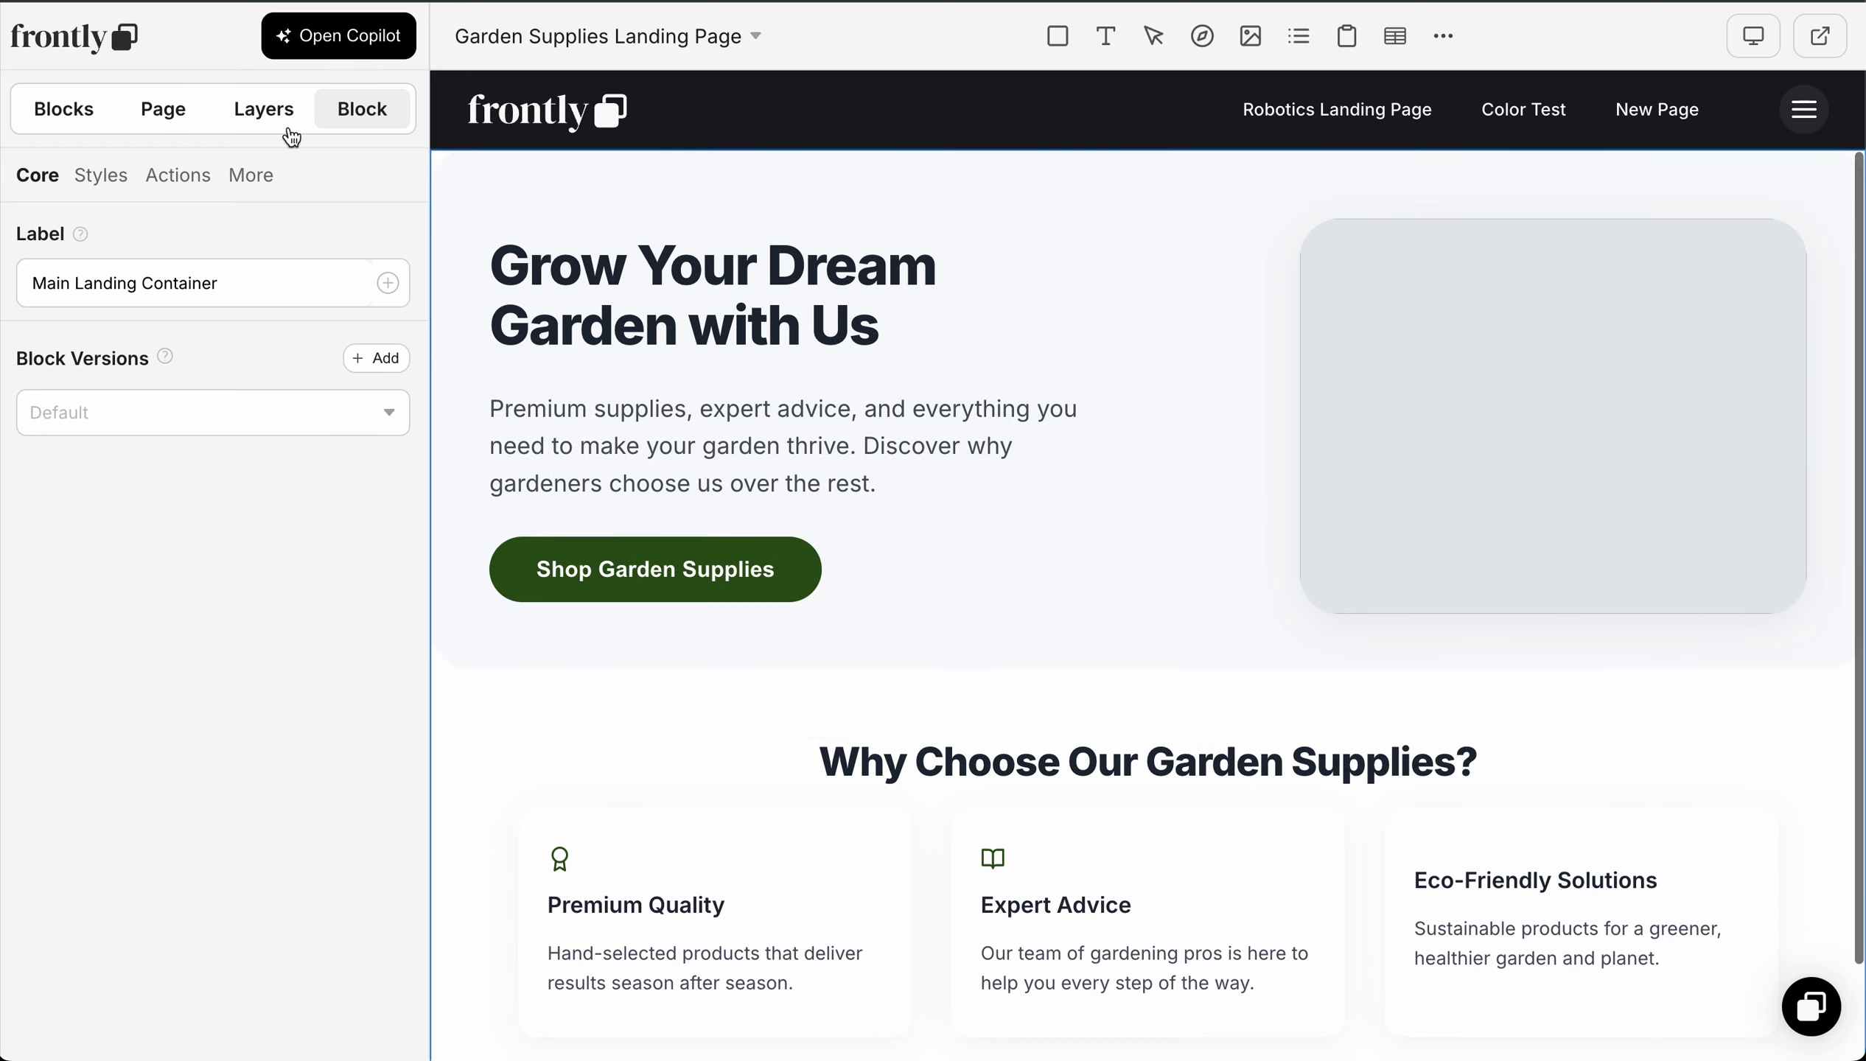
# Step: Set the page's padding to 50 on all sides
pyautogui.click(176, 115)
pyautogui.click(112, 174)
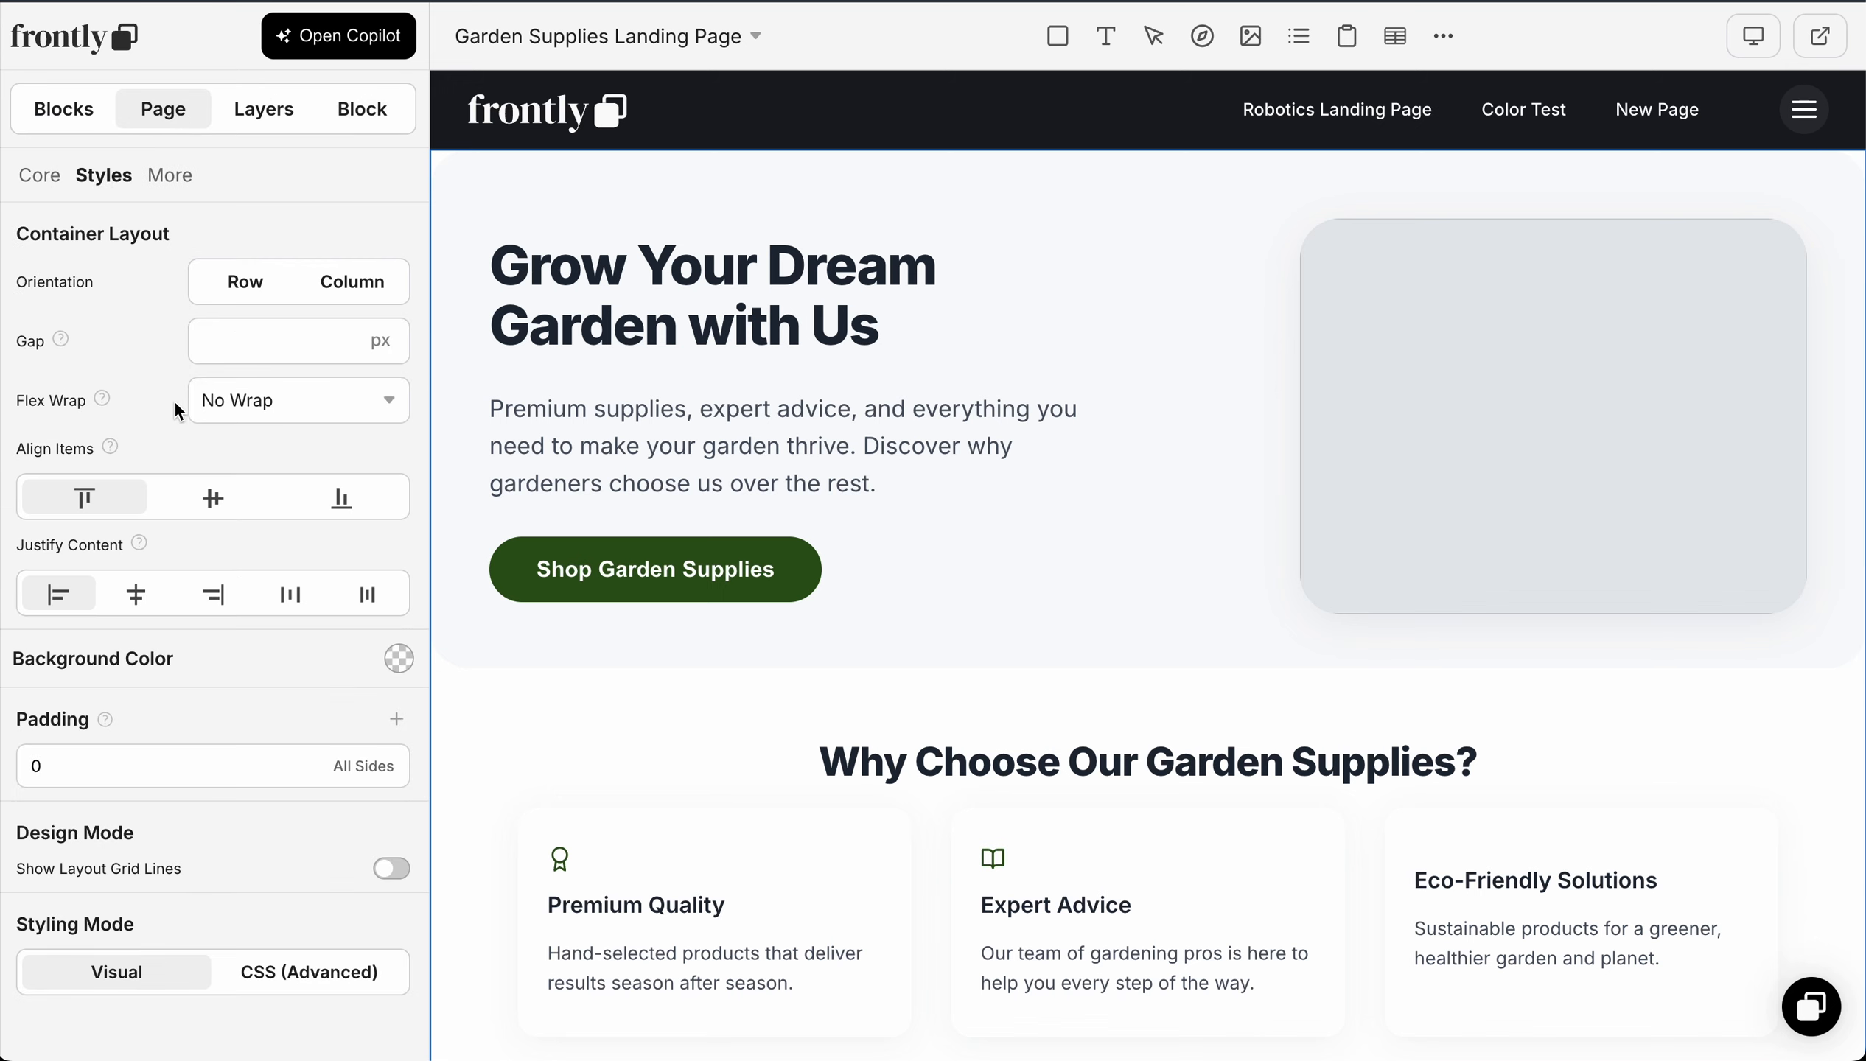
pyautogui.click(128, 766)
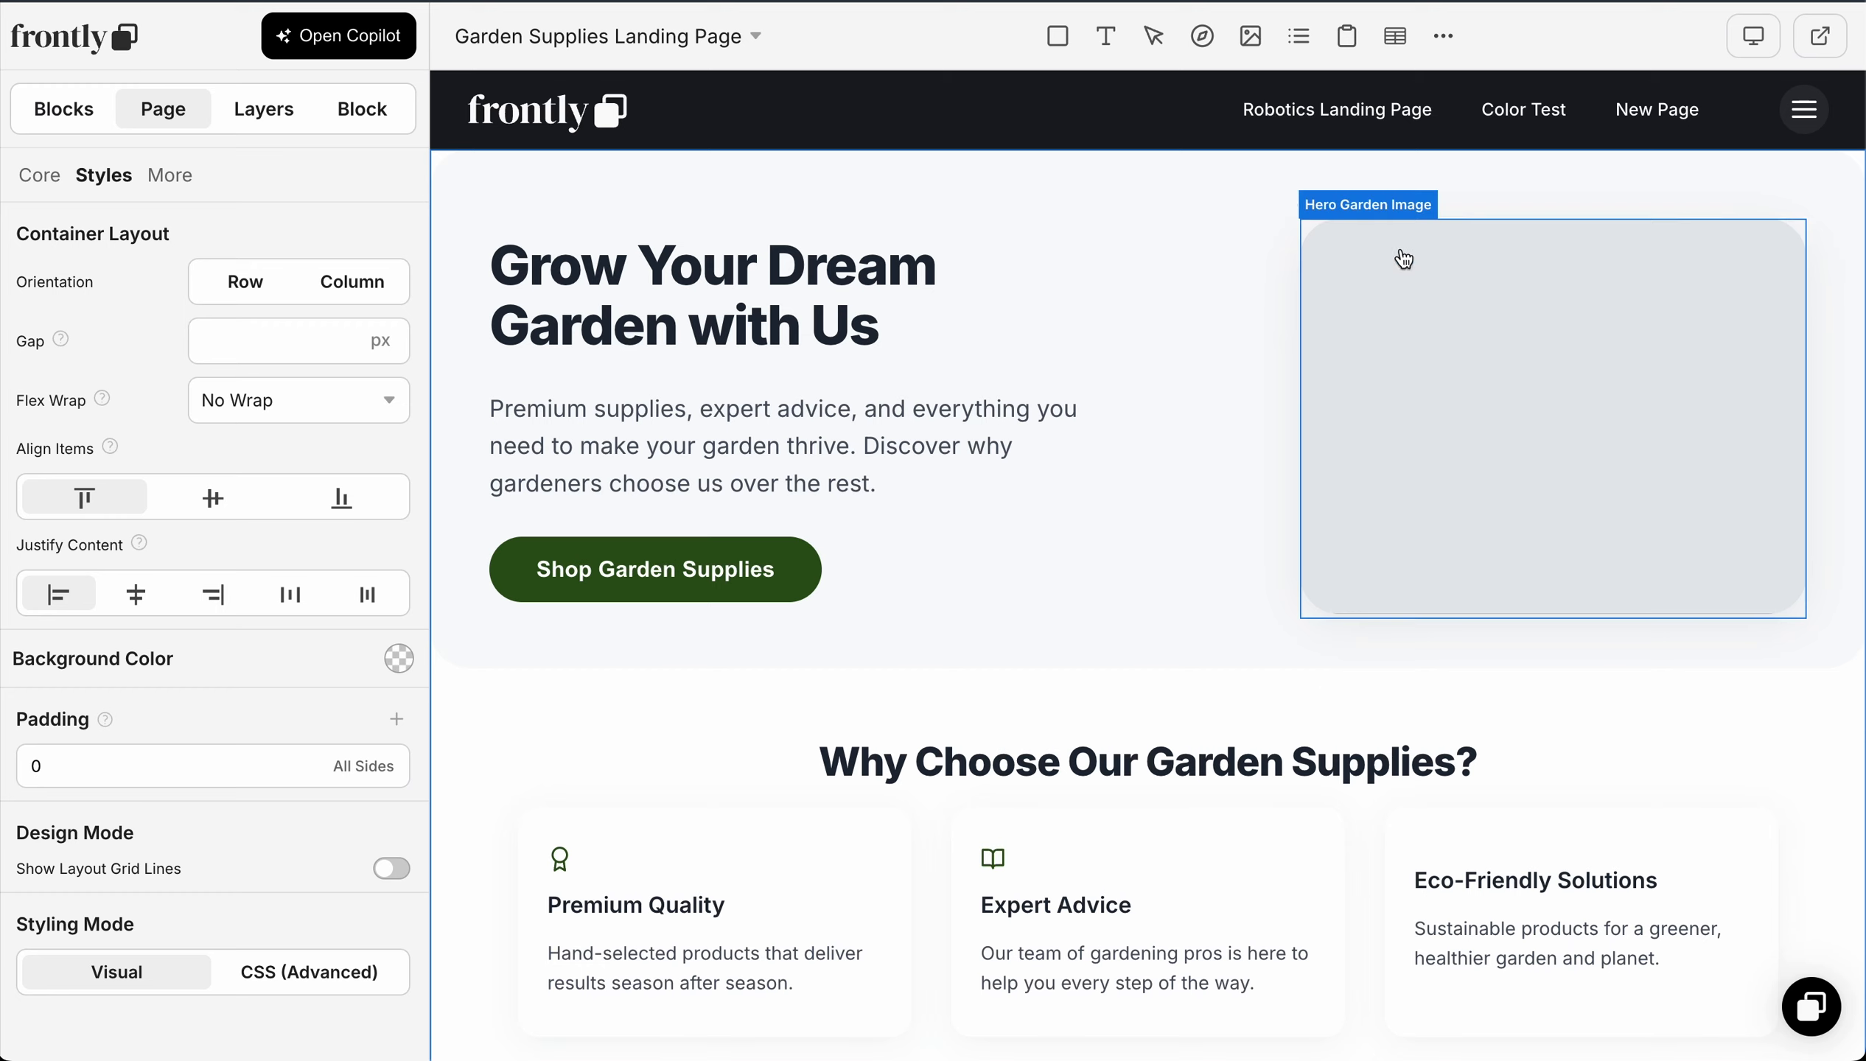
pyautogui.click(100, 762)
pyautogui.press('BackSpace')
pyautogui.write('50')
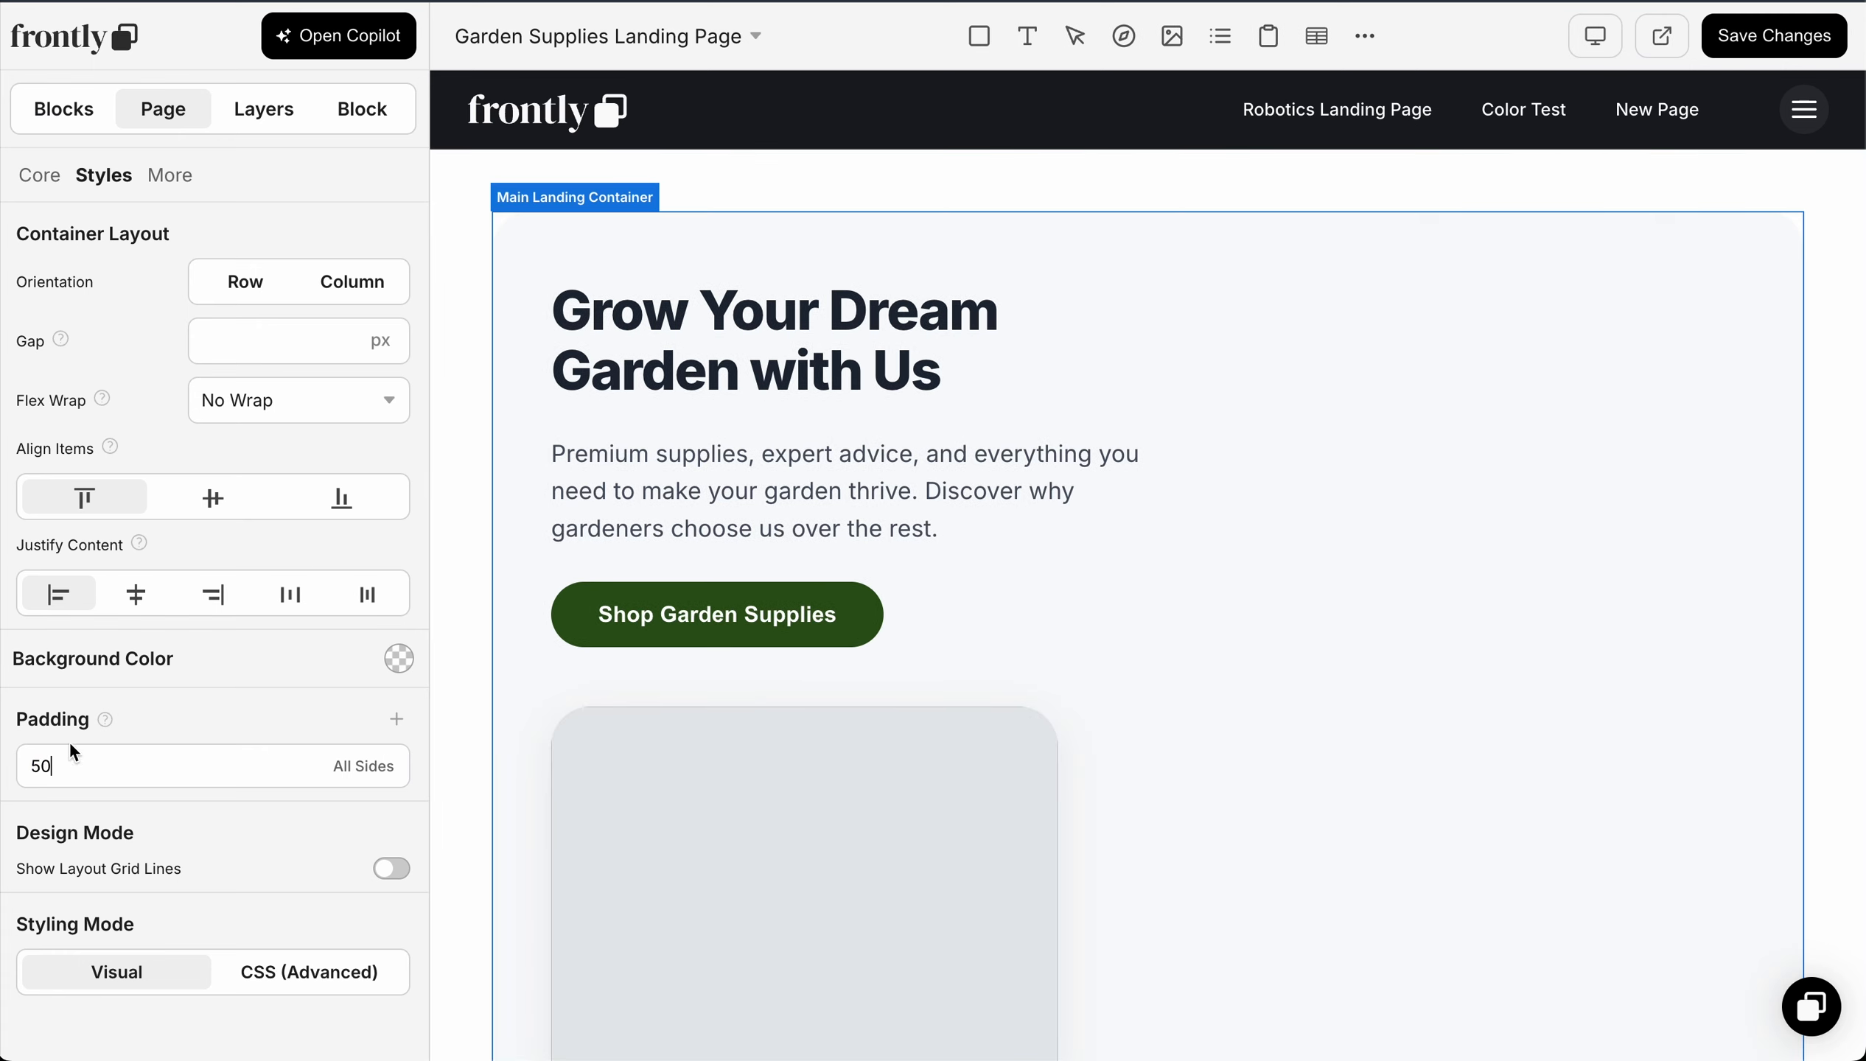
# Step: Try page paddings of 30 and 50 on all sides to compare how the hero section adapts
pyautogui.press('BackSpace')
pyautogui.press('BackSpace')
pyautogui.write('30')
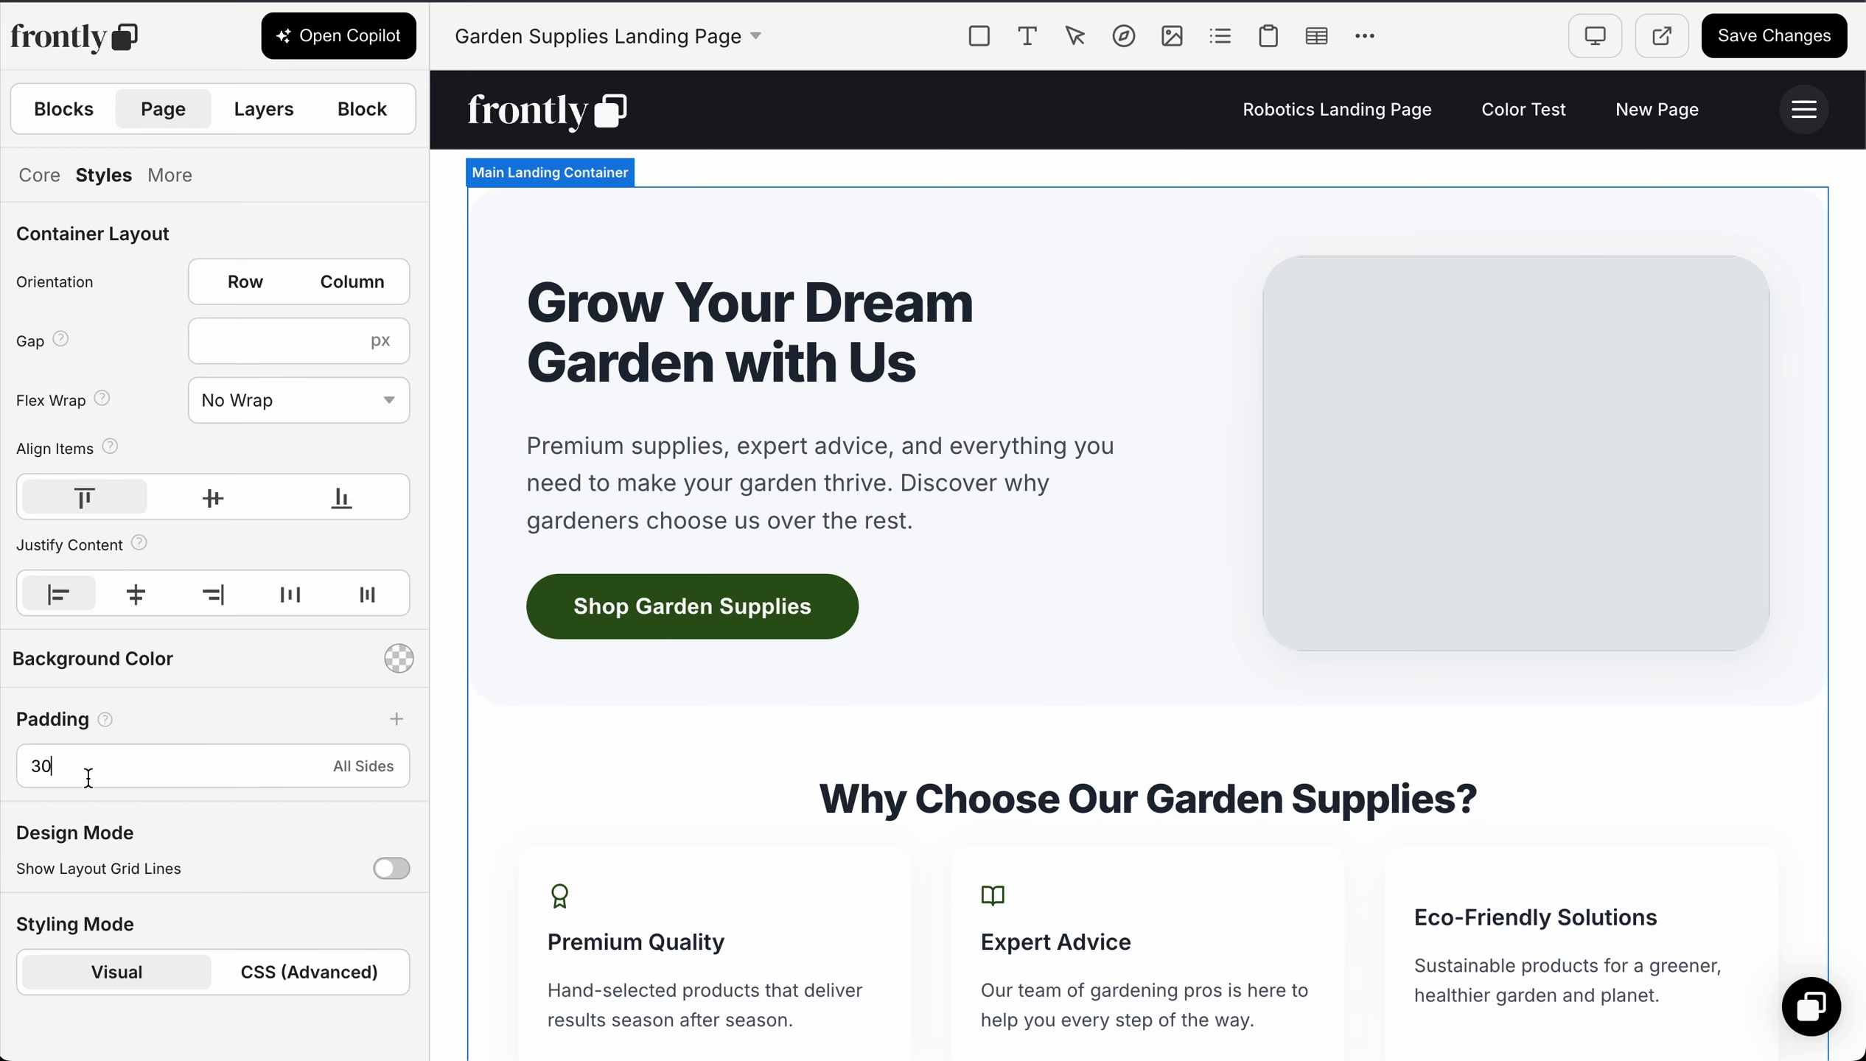
pyautogui.moveTo(108, 766); pyautogui.dragTo(6, 771)
pyautogui.write('50')
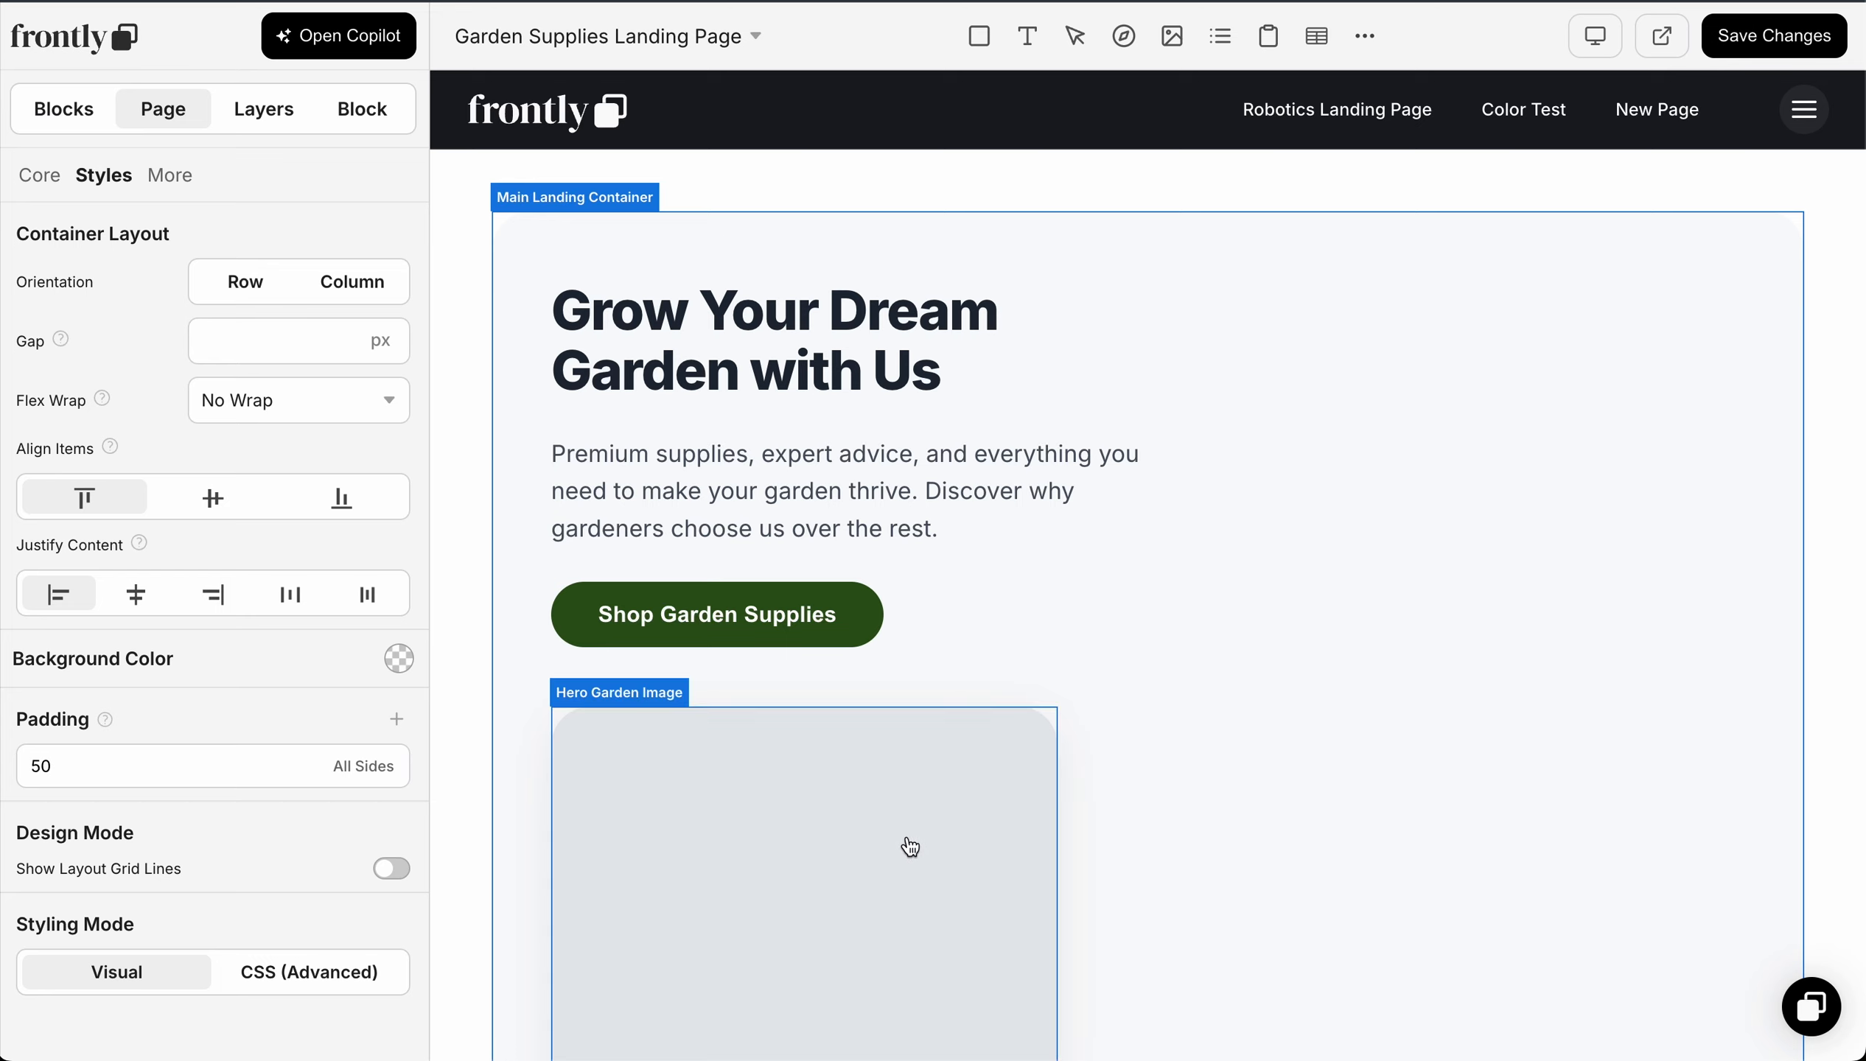
# Step: Preview the landing page at tablet and phone sizes, and return to the desktop view to check its layout
pyautogui.click(1597, 38)
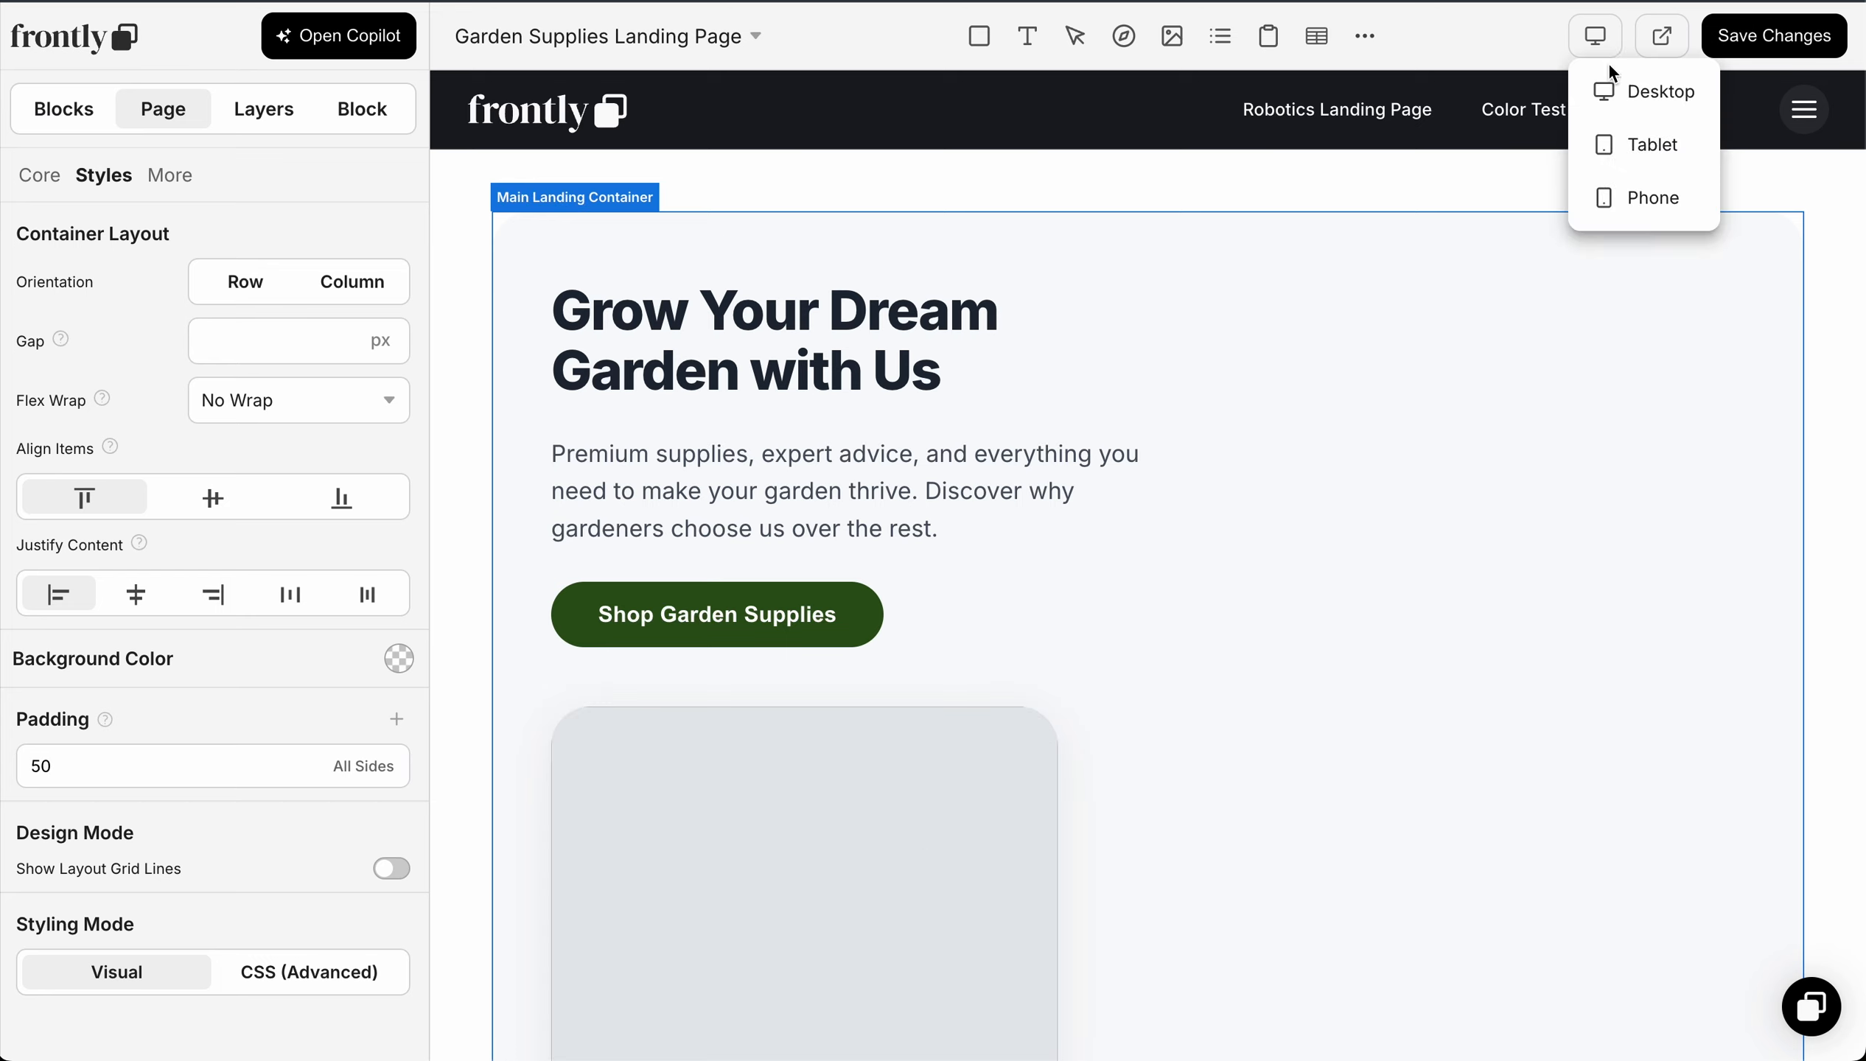
pyautogui.click(1633, 165)
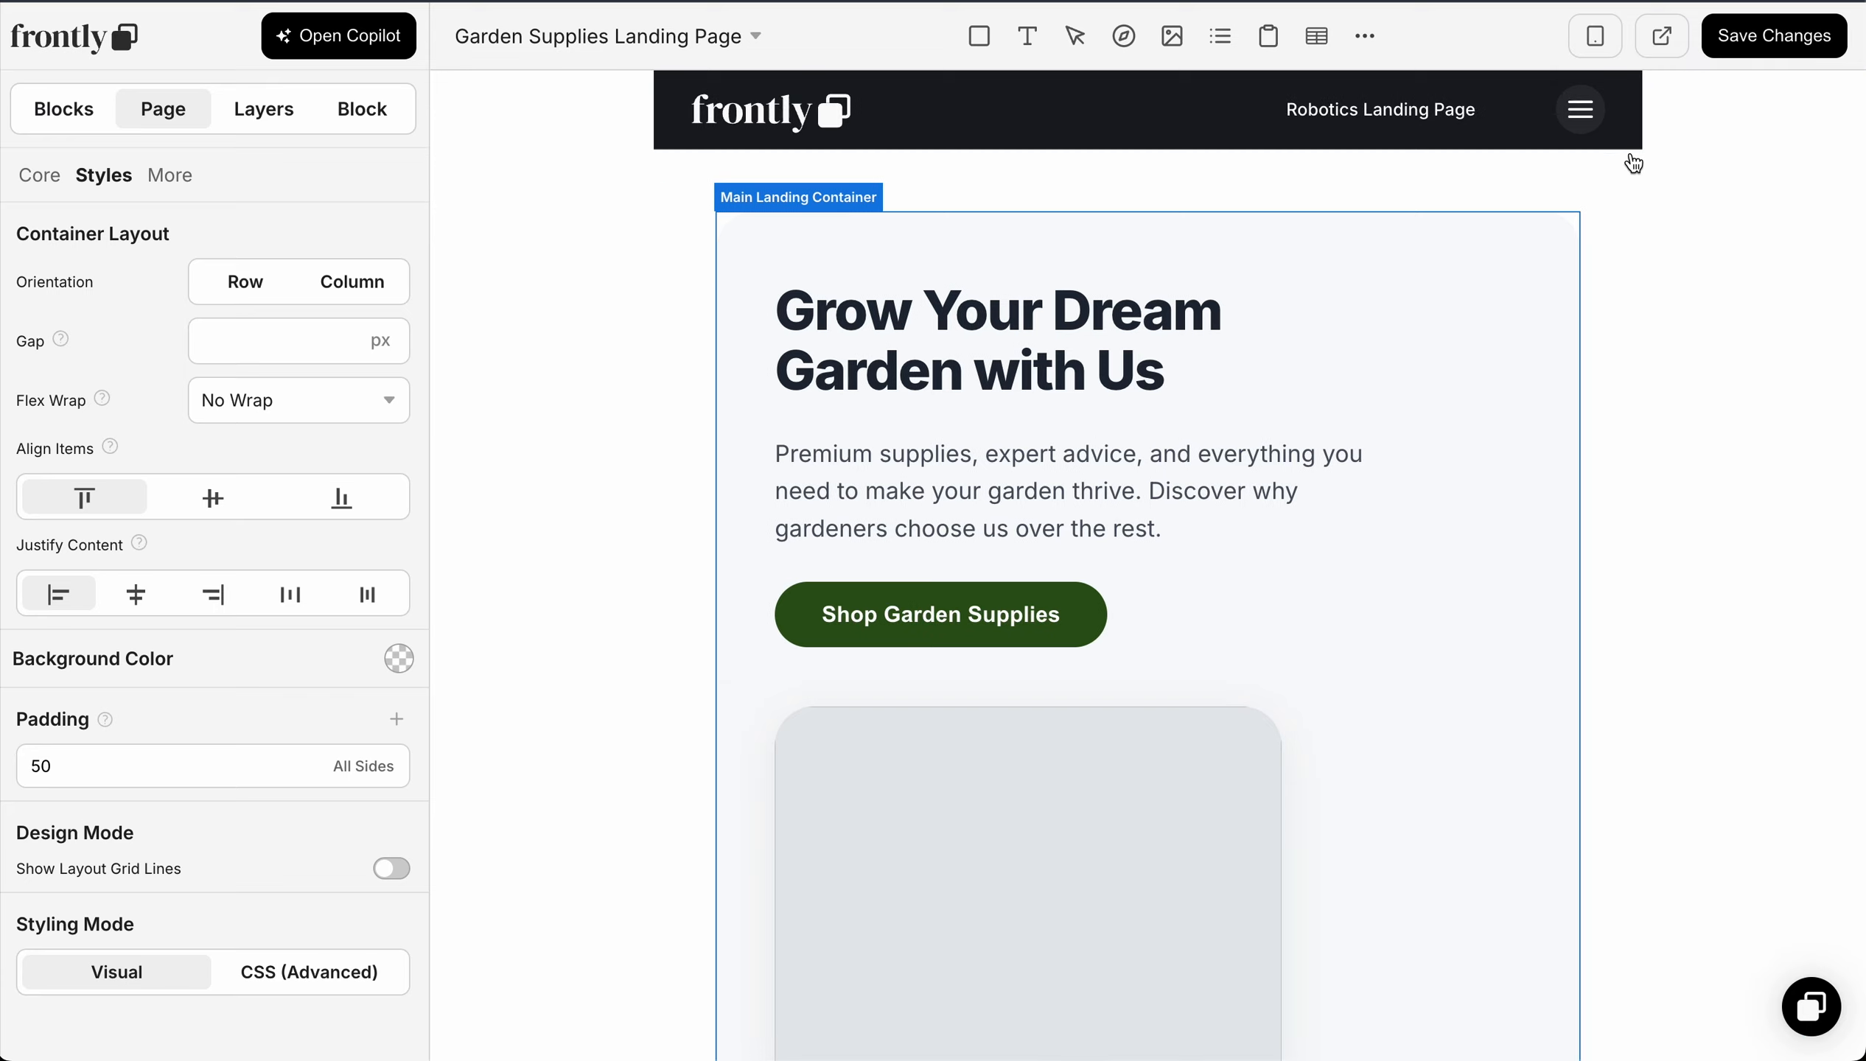
pyautogui.click(1595, 37)
pyautogui.click(1622, 198)
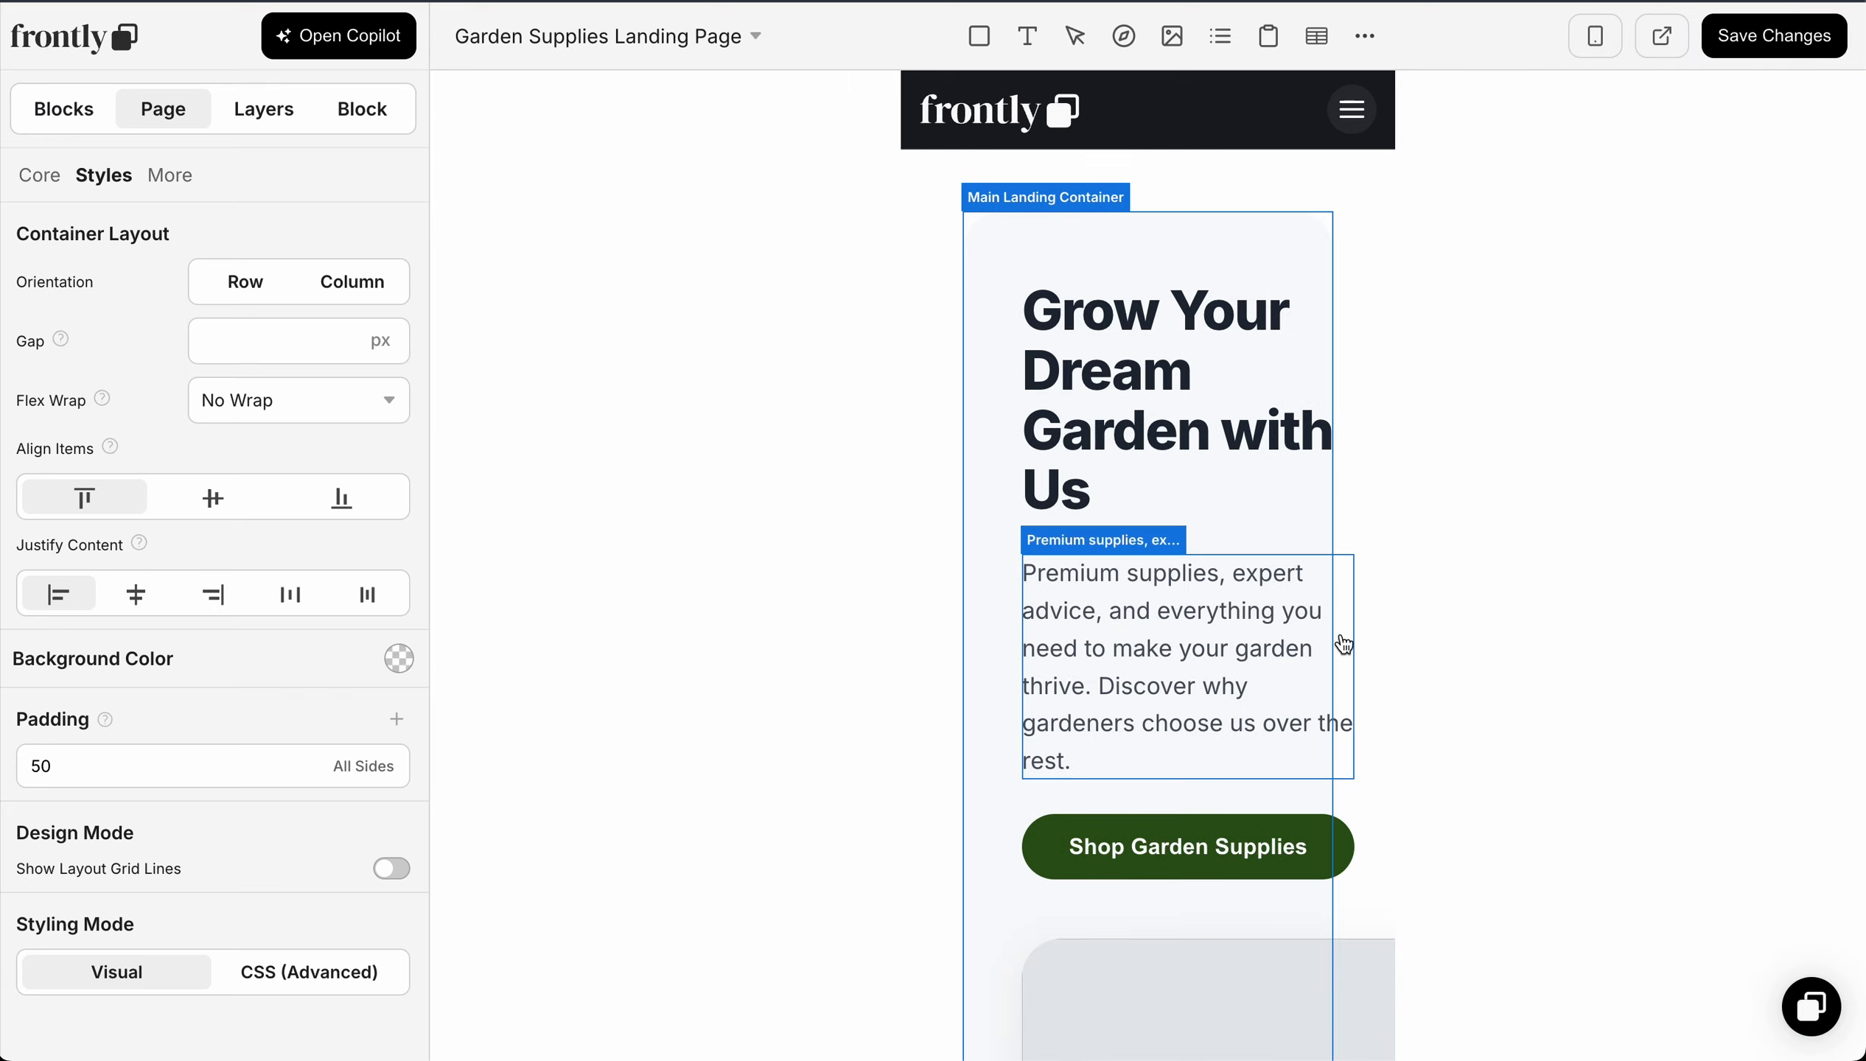
pyautogui.scroll(-5, 1326, 518)
pyautogui.scroll(5, 1225, 700)
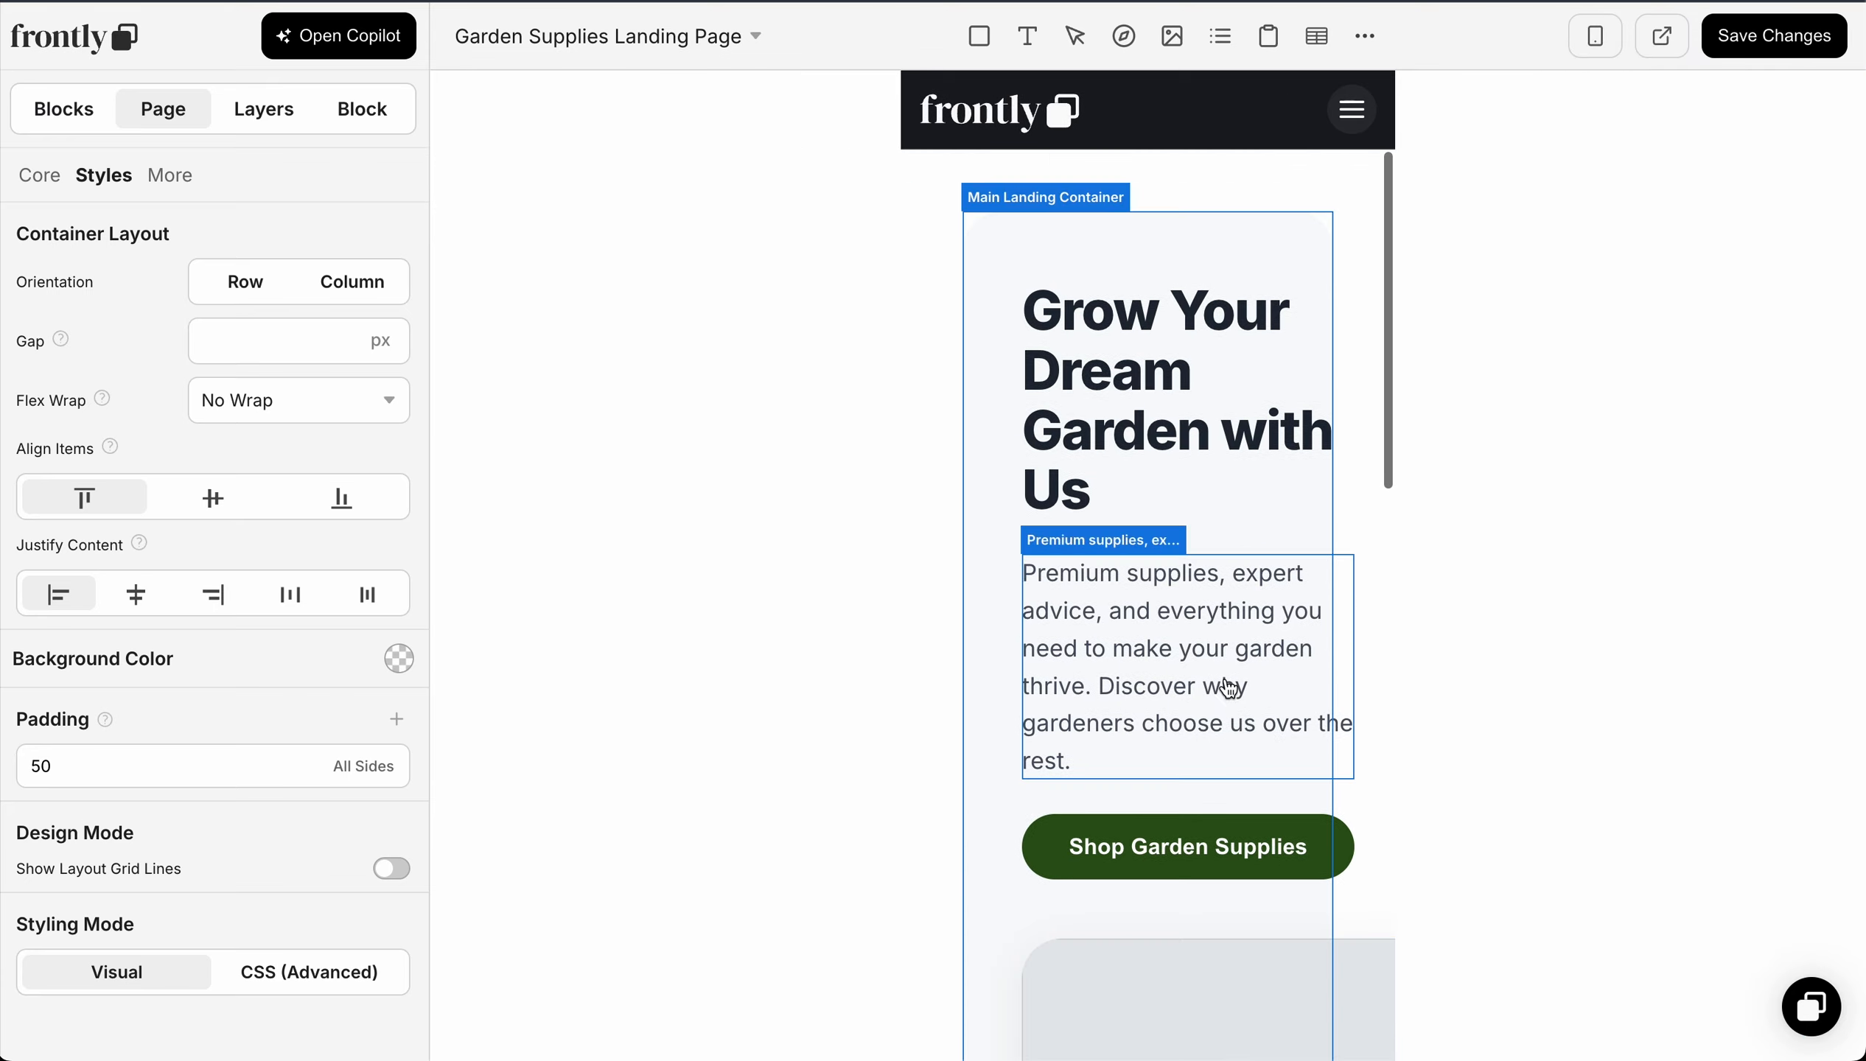
pyautogui.click(1594, 40)
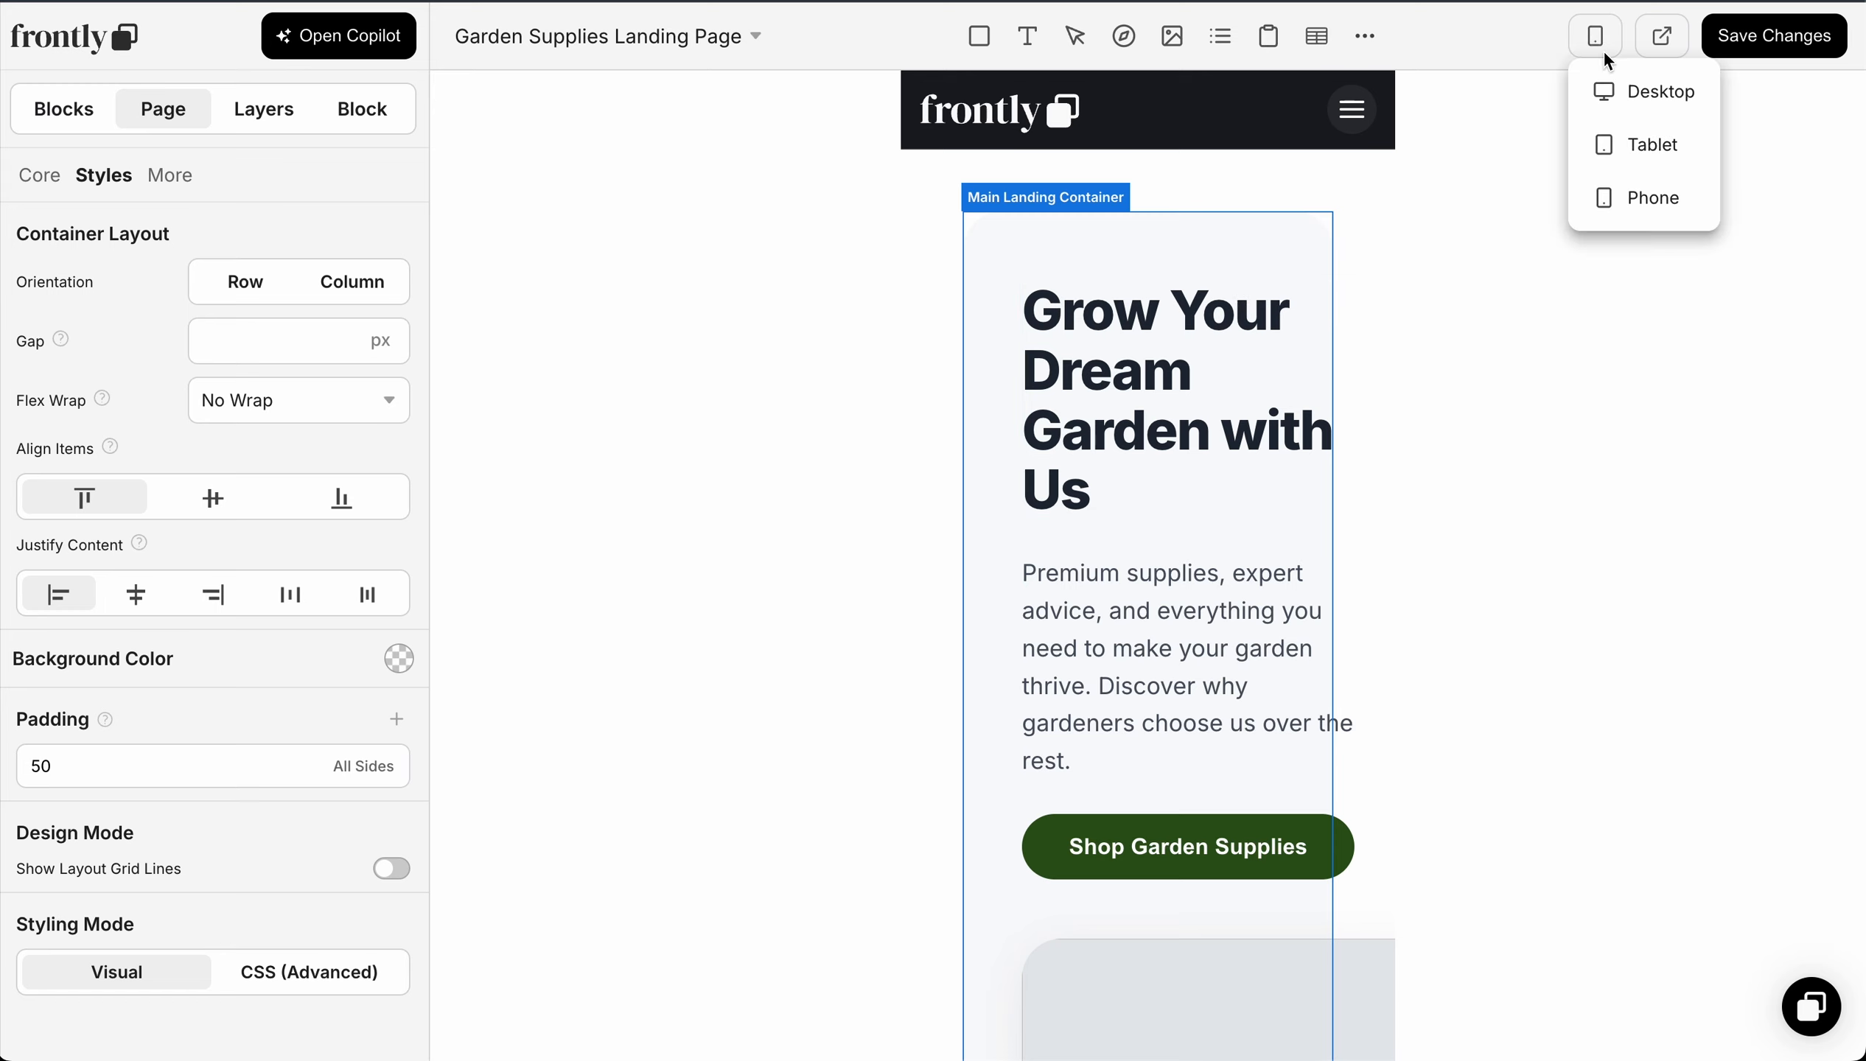
pyautogui.click(1622, 96)
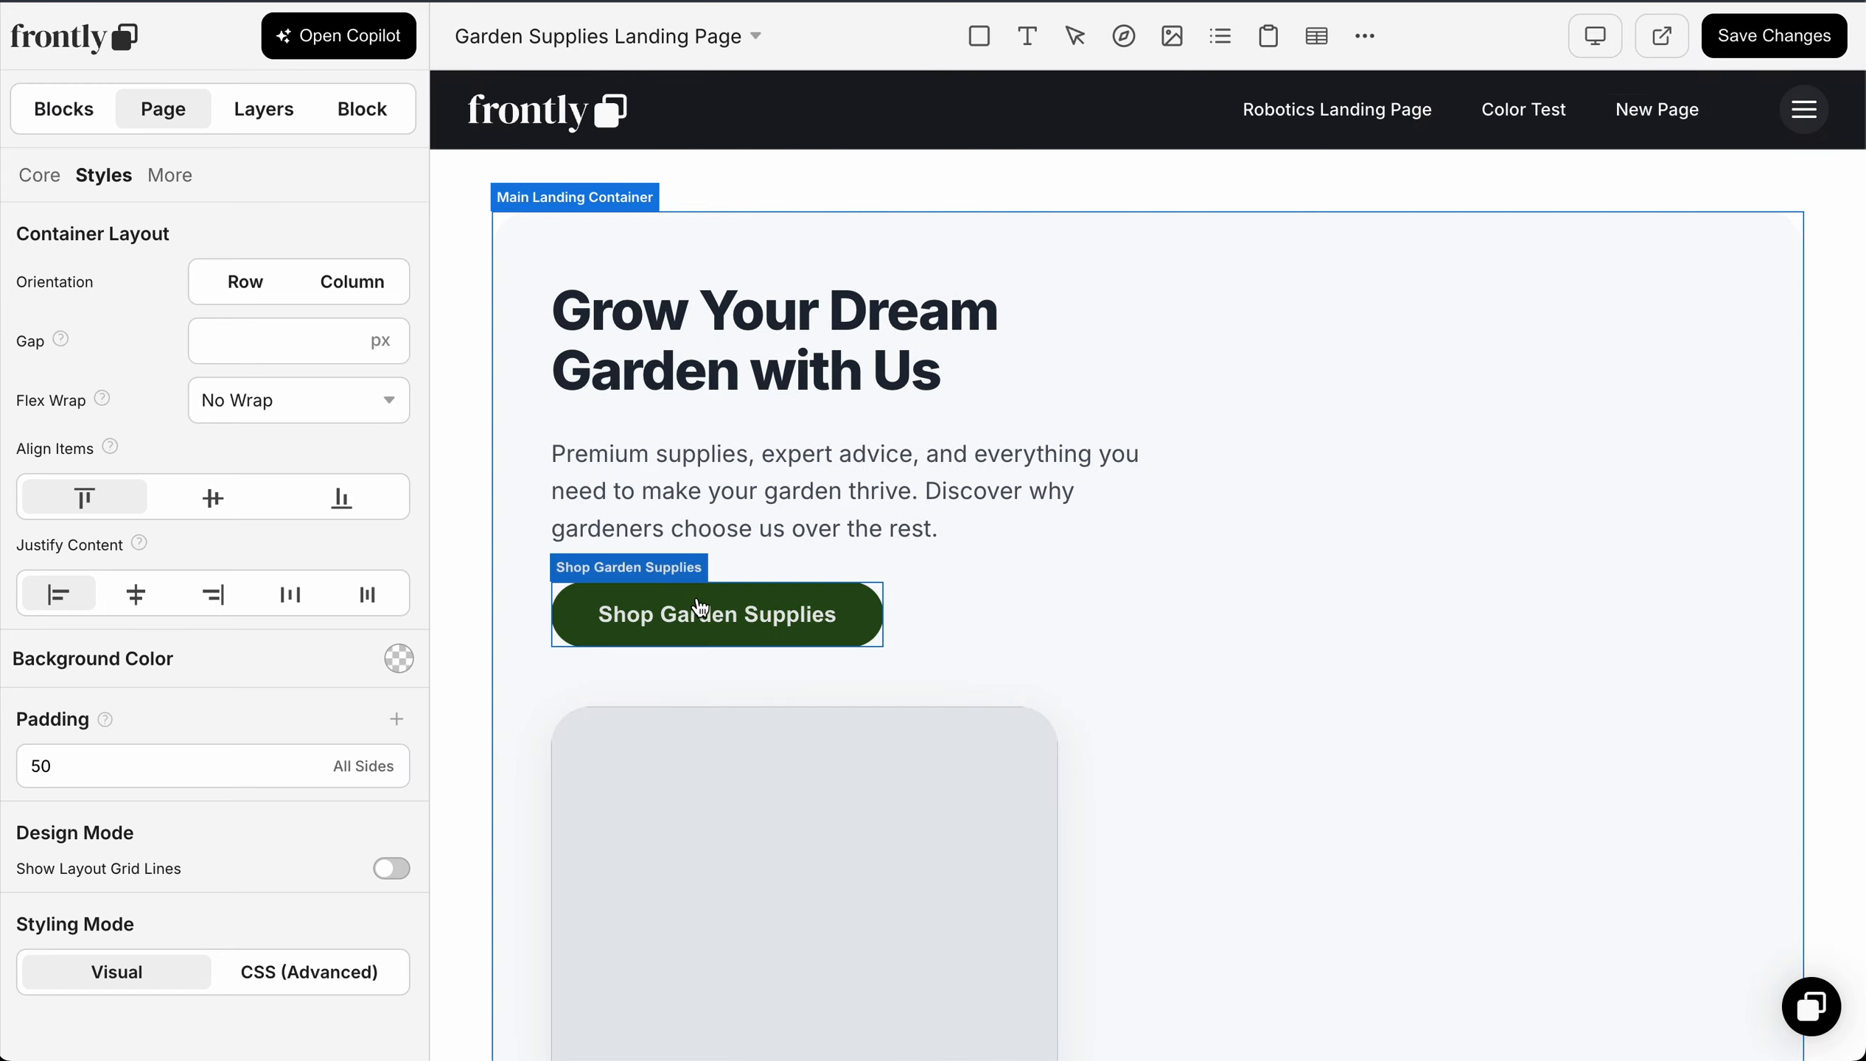
pyautogui.scroll(-8, 696, 740)
pyautogui.scroll(8, 746, 586)
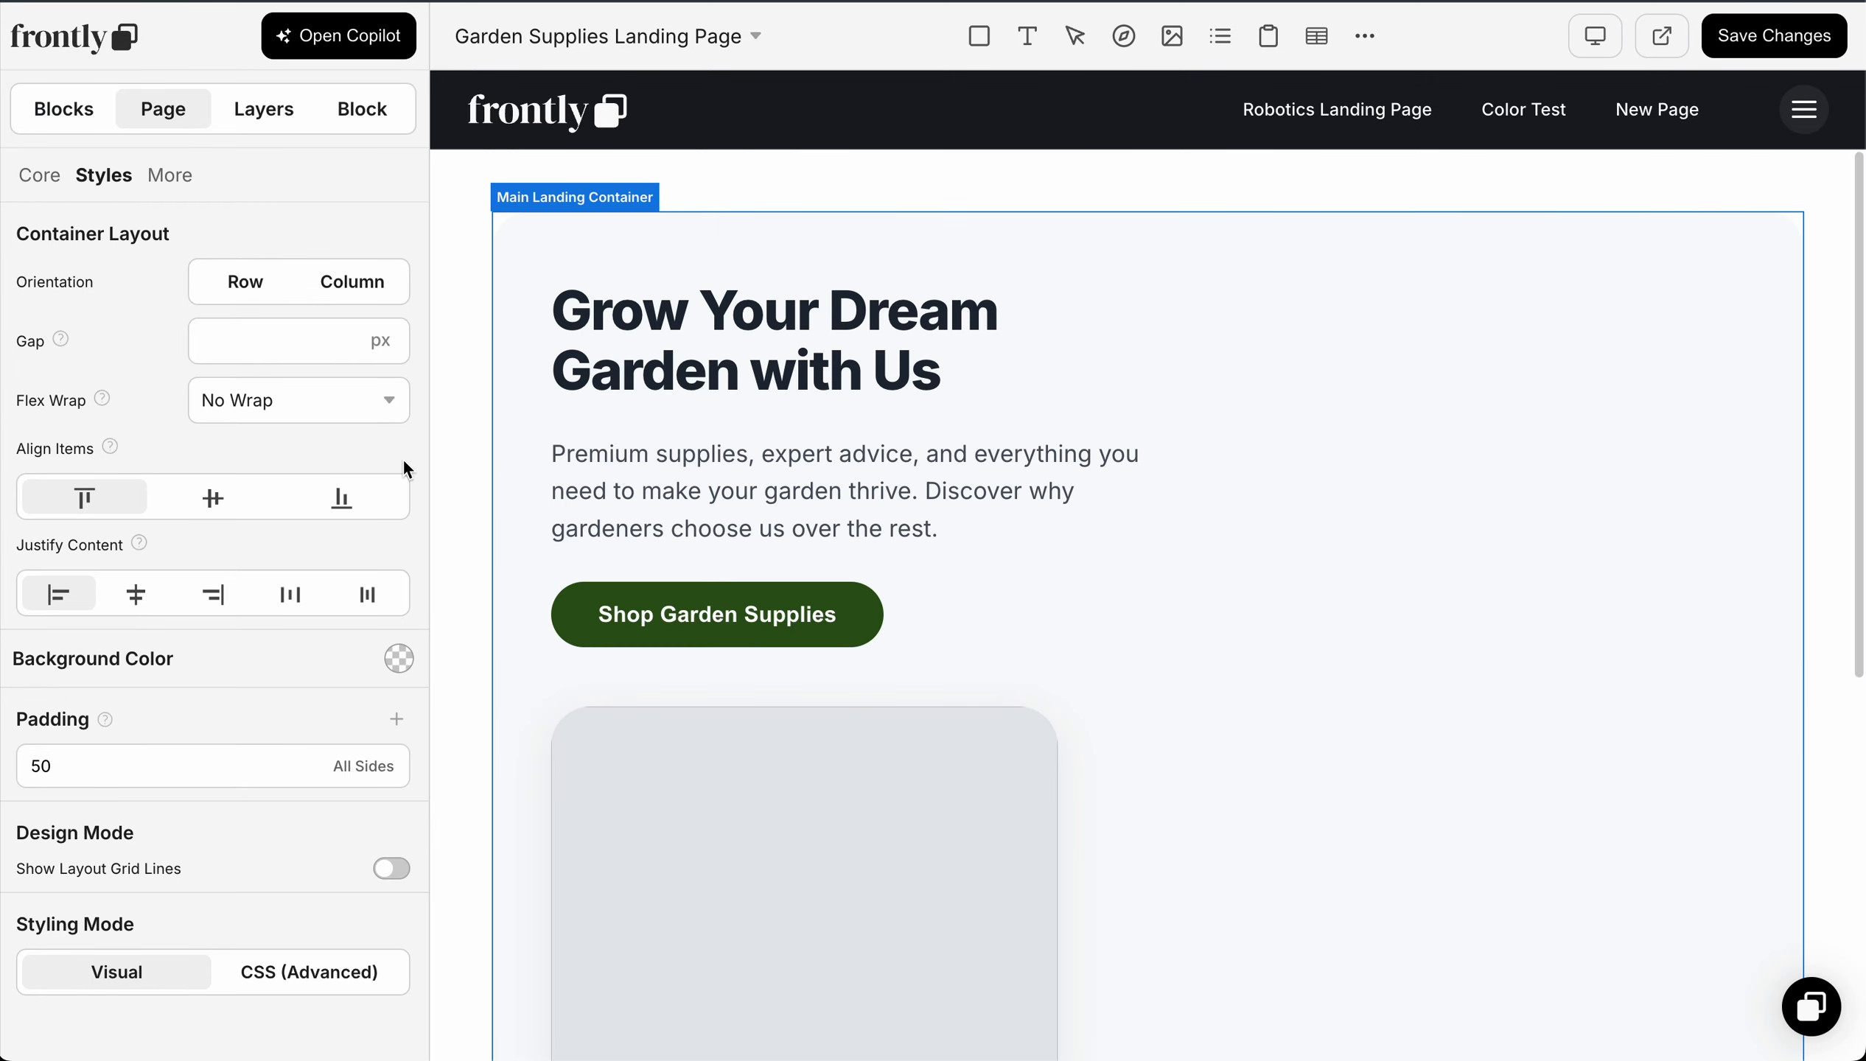
# Step: Set the page's padding to 30 on all sides and save the changes
pyautogui.moveTo(100, 762); pyautogui.dragTo(4, 762)
pyautogui.write('30')
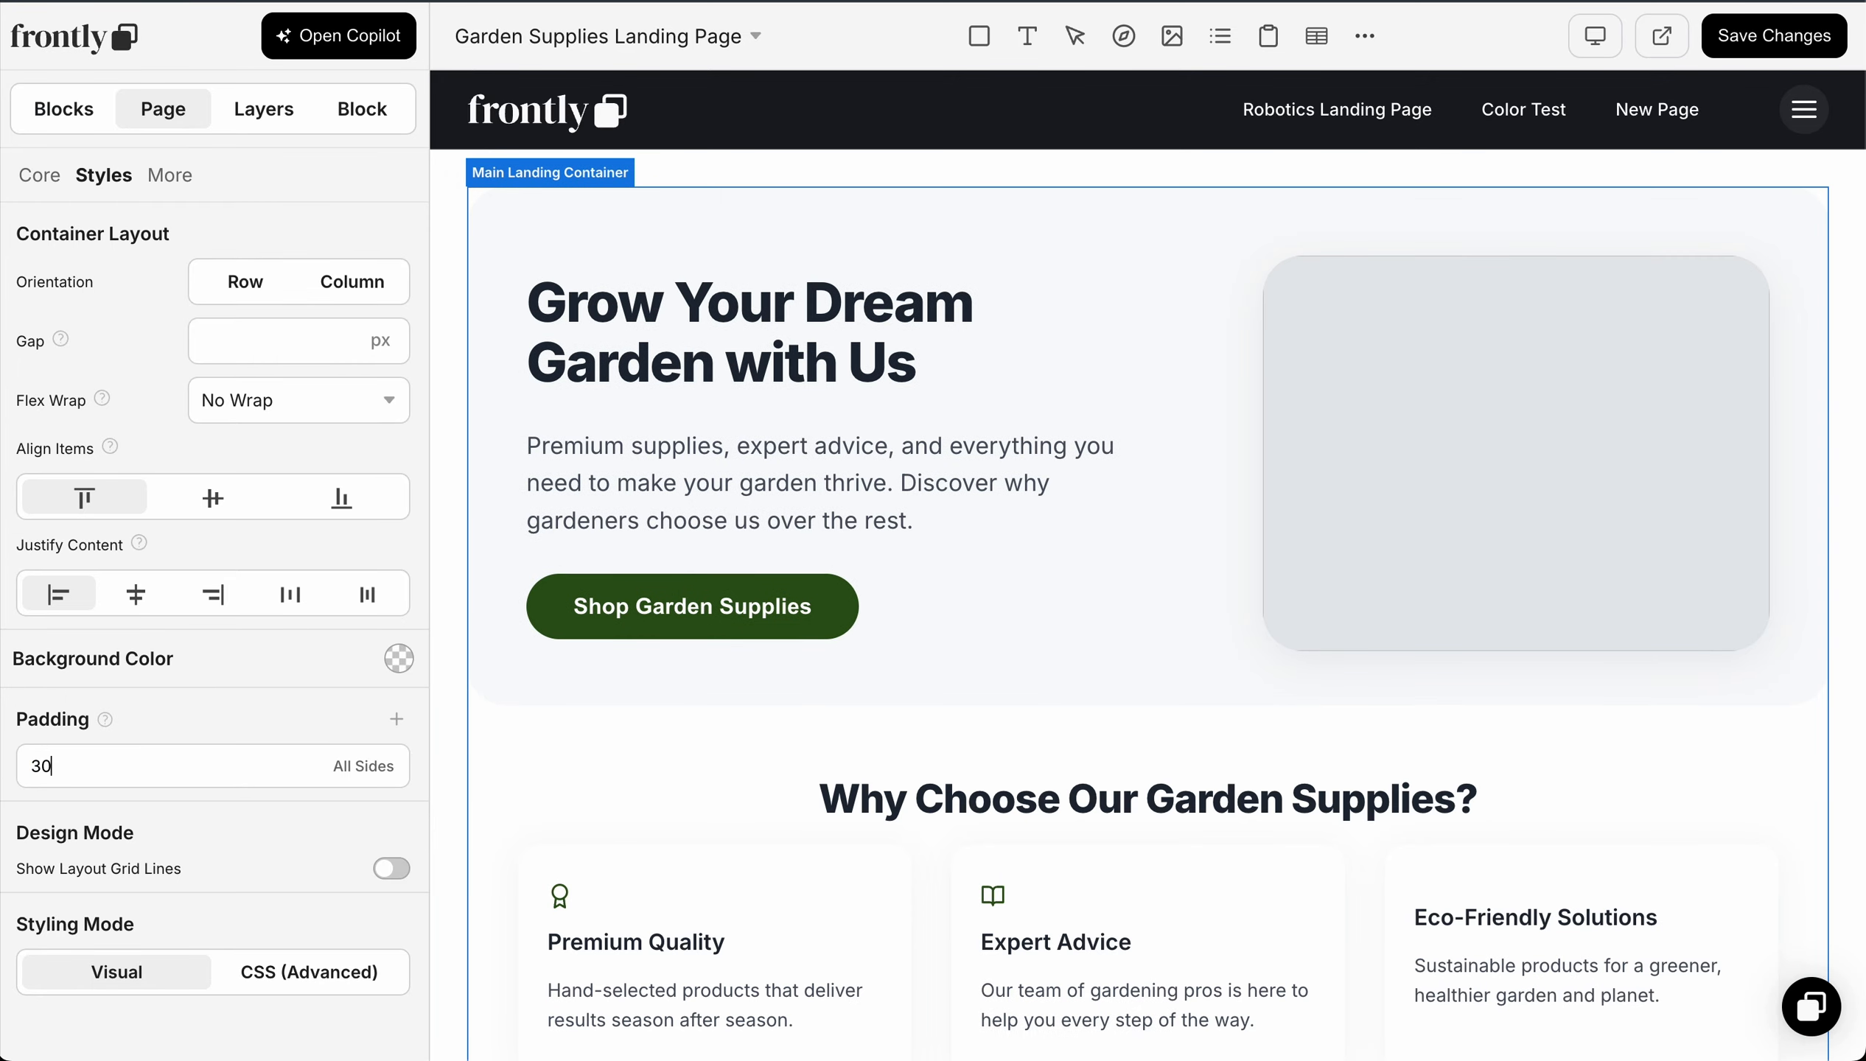
pyautogui.click(1737, 40)
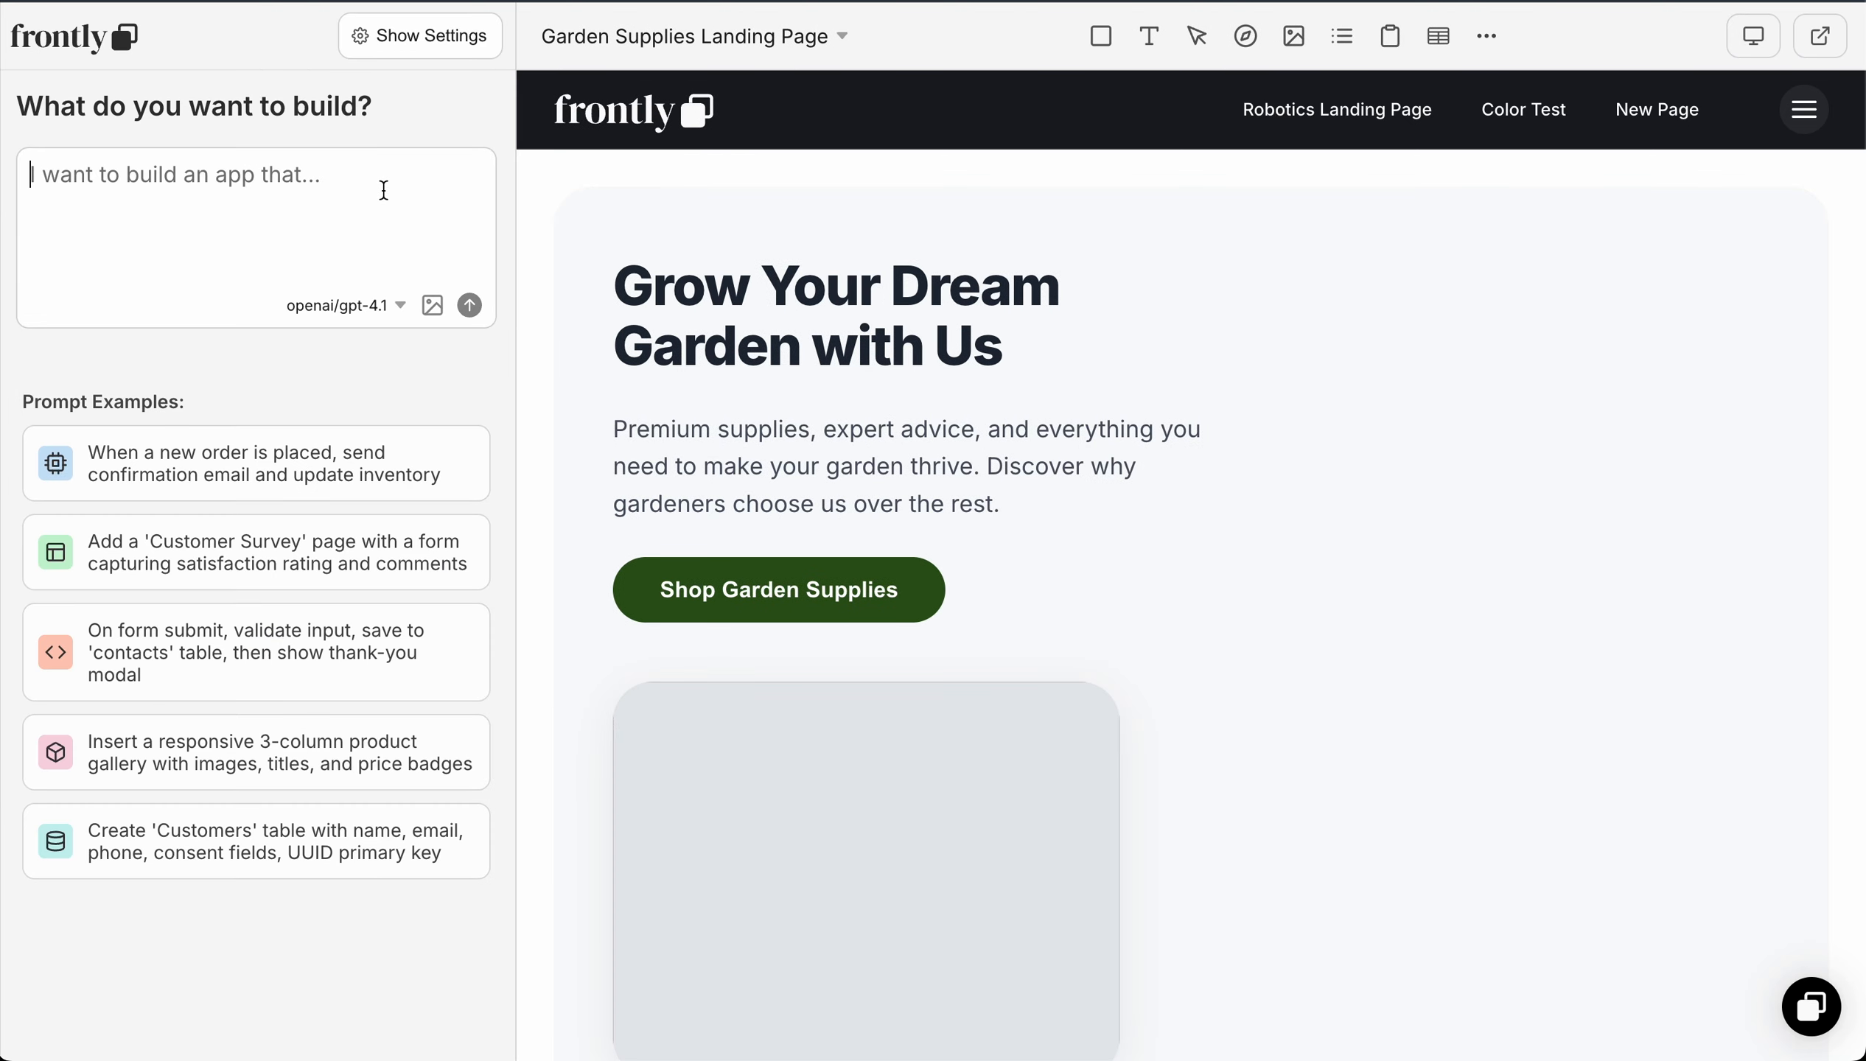
# Step: Ask the copilot for a new suppliers data table with industry, brief supply description, and the key contact's name, email and phone number
pyautogui.hotkey('alt', 'space')
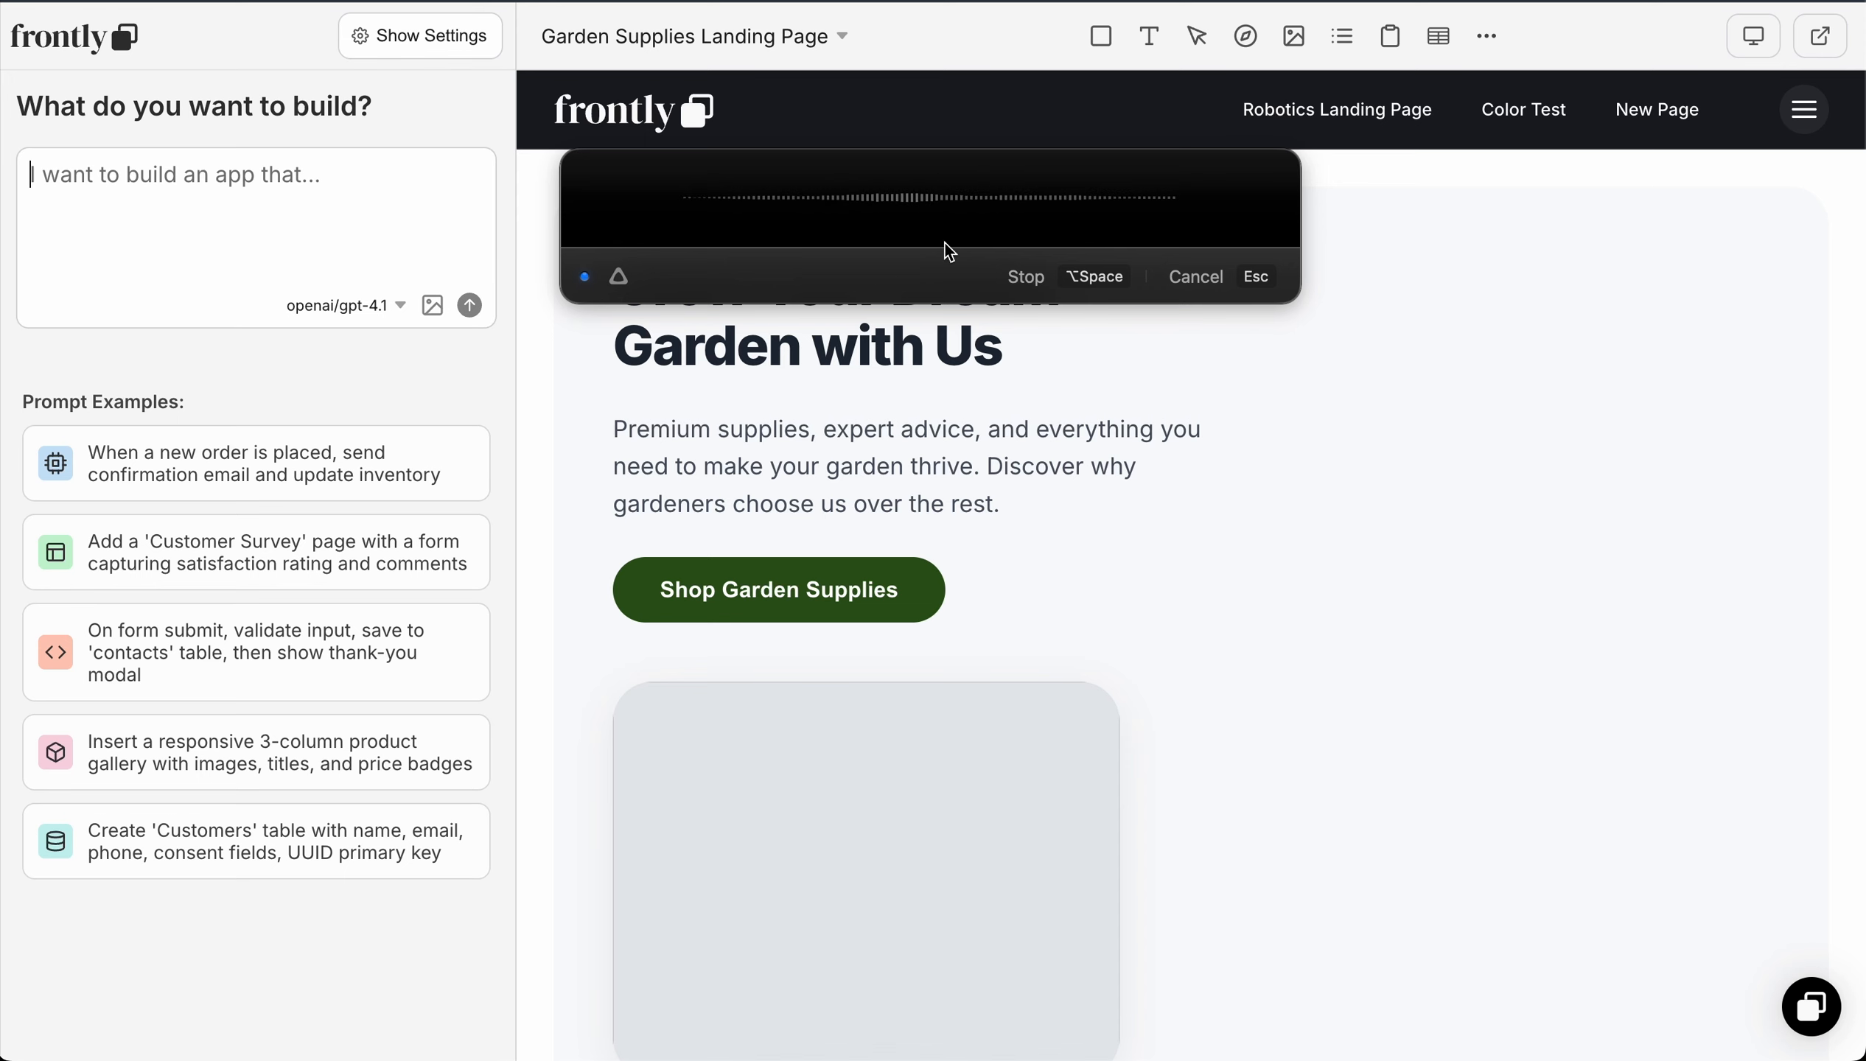
pyautogui.click(1012, 277)
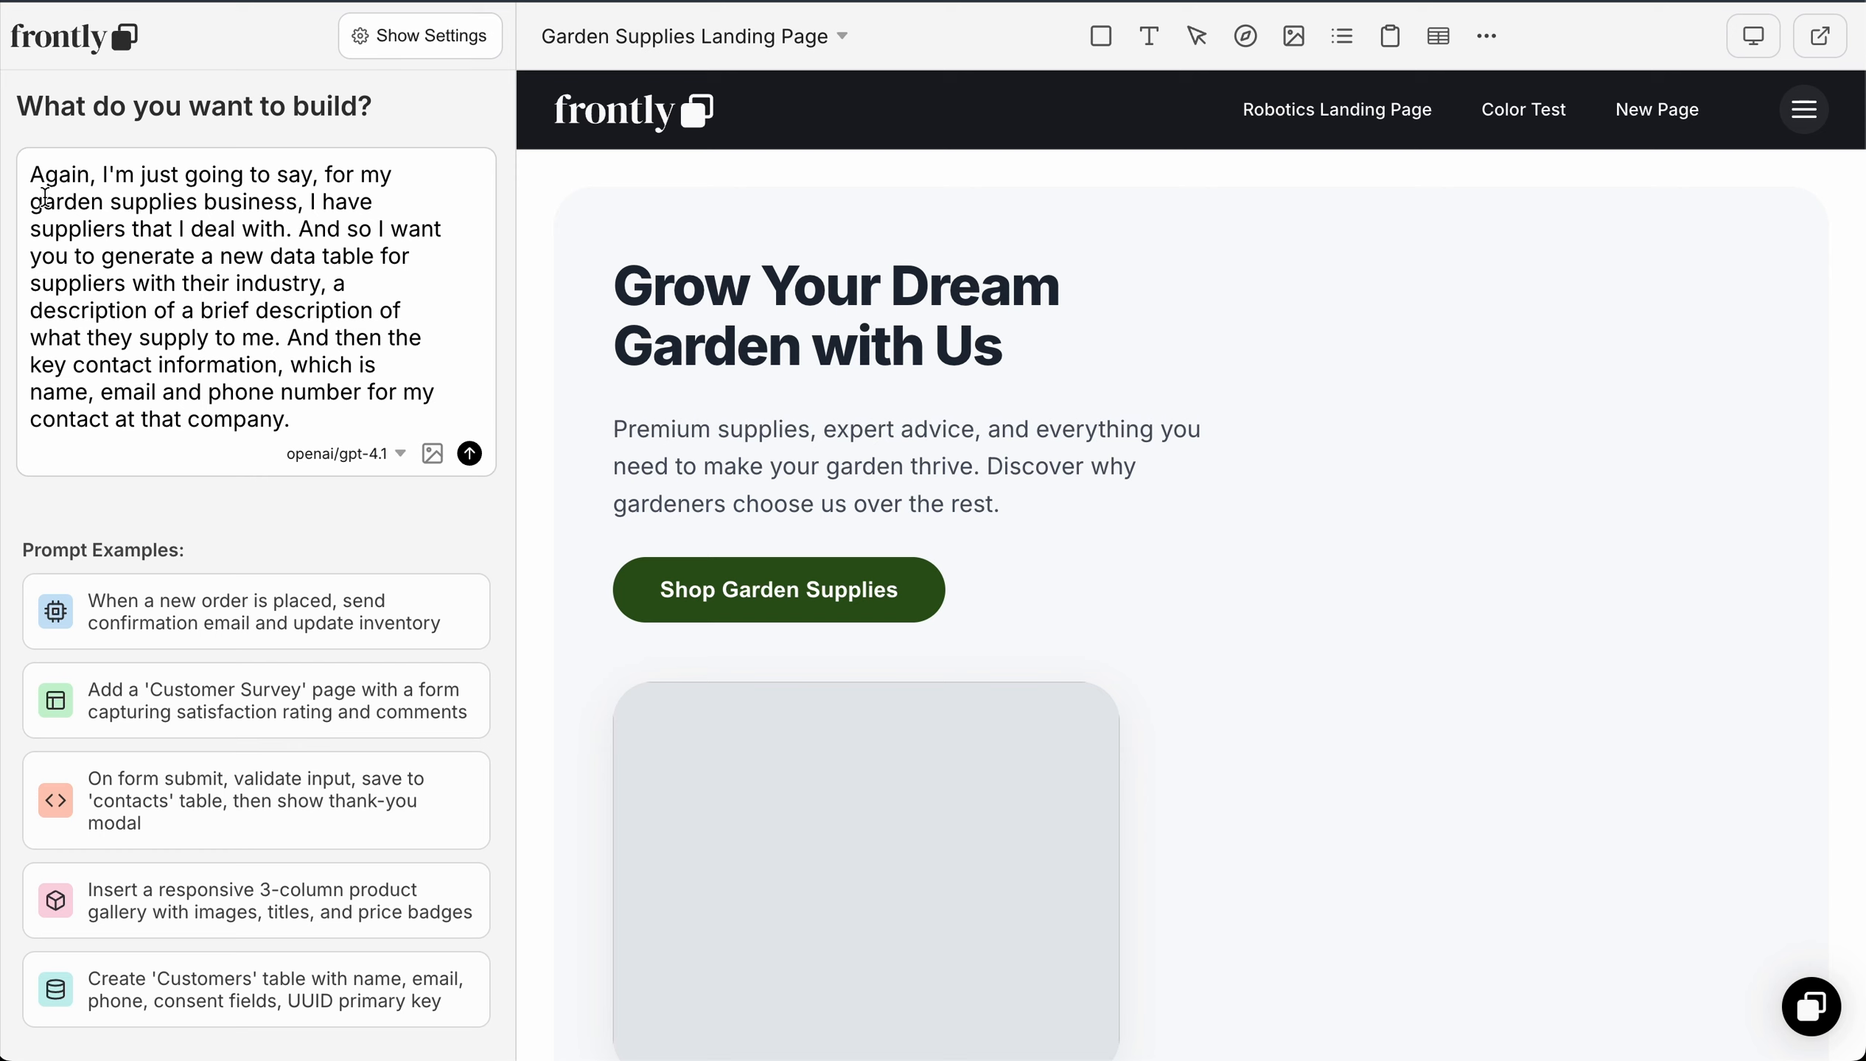
pyautogui.moveTo(336, 168); pyautogui.dragTo(30, 174)
pyautogui.write('F')
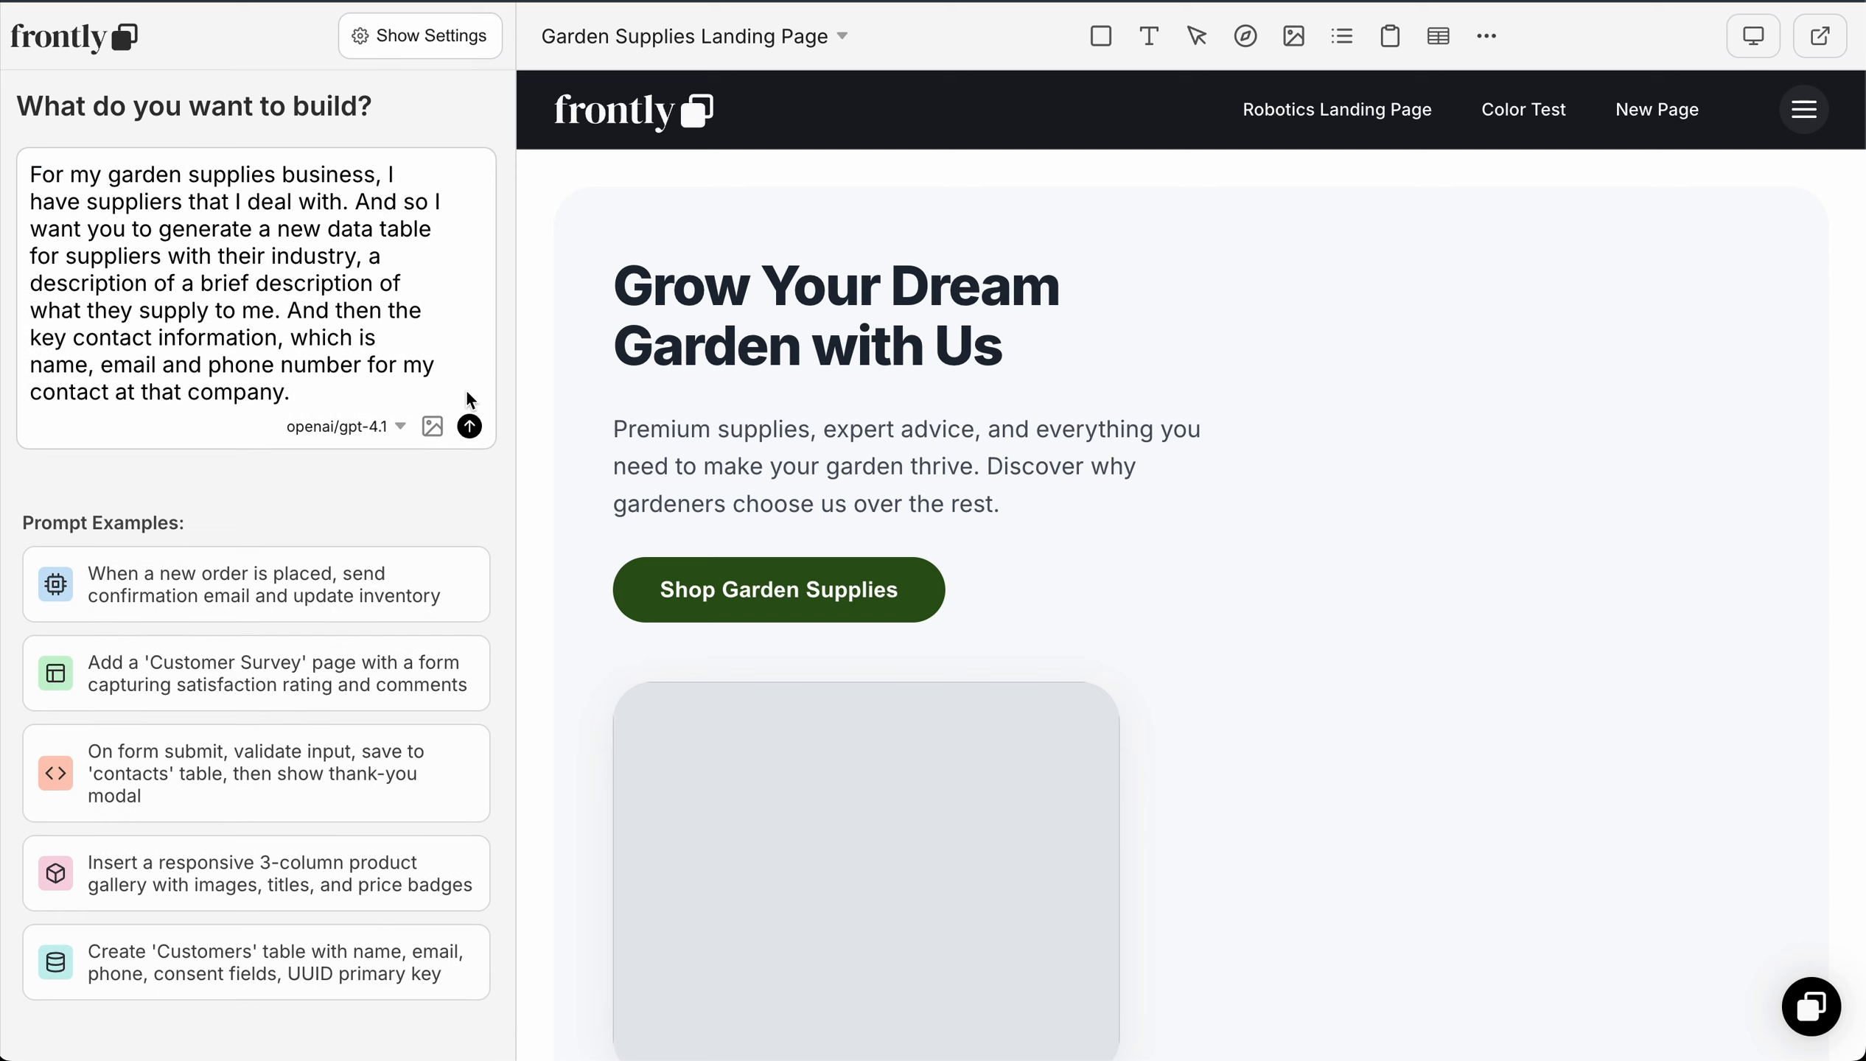
pyautogui.click(470, 427)
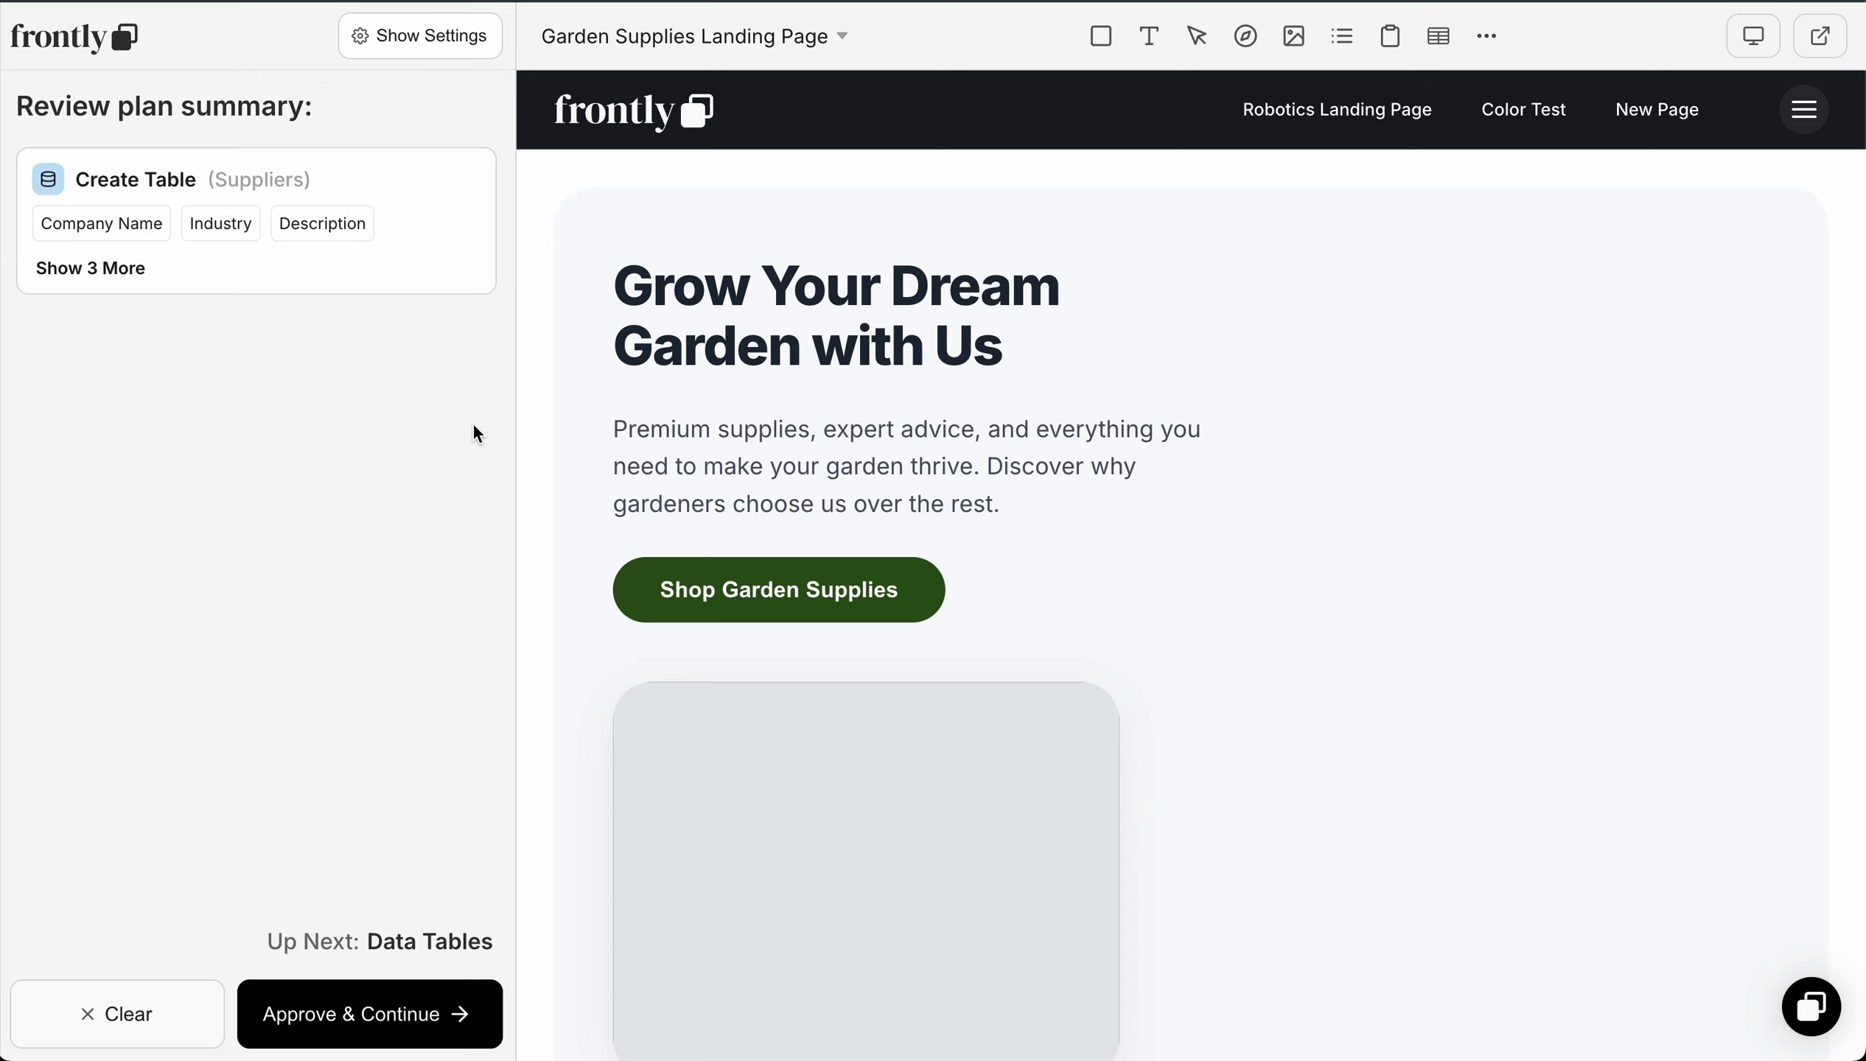
# Step: Review all planned fields of the Suppliers table, and approve the plan and the generated table data
pyautogui.click(100, 281)
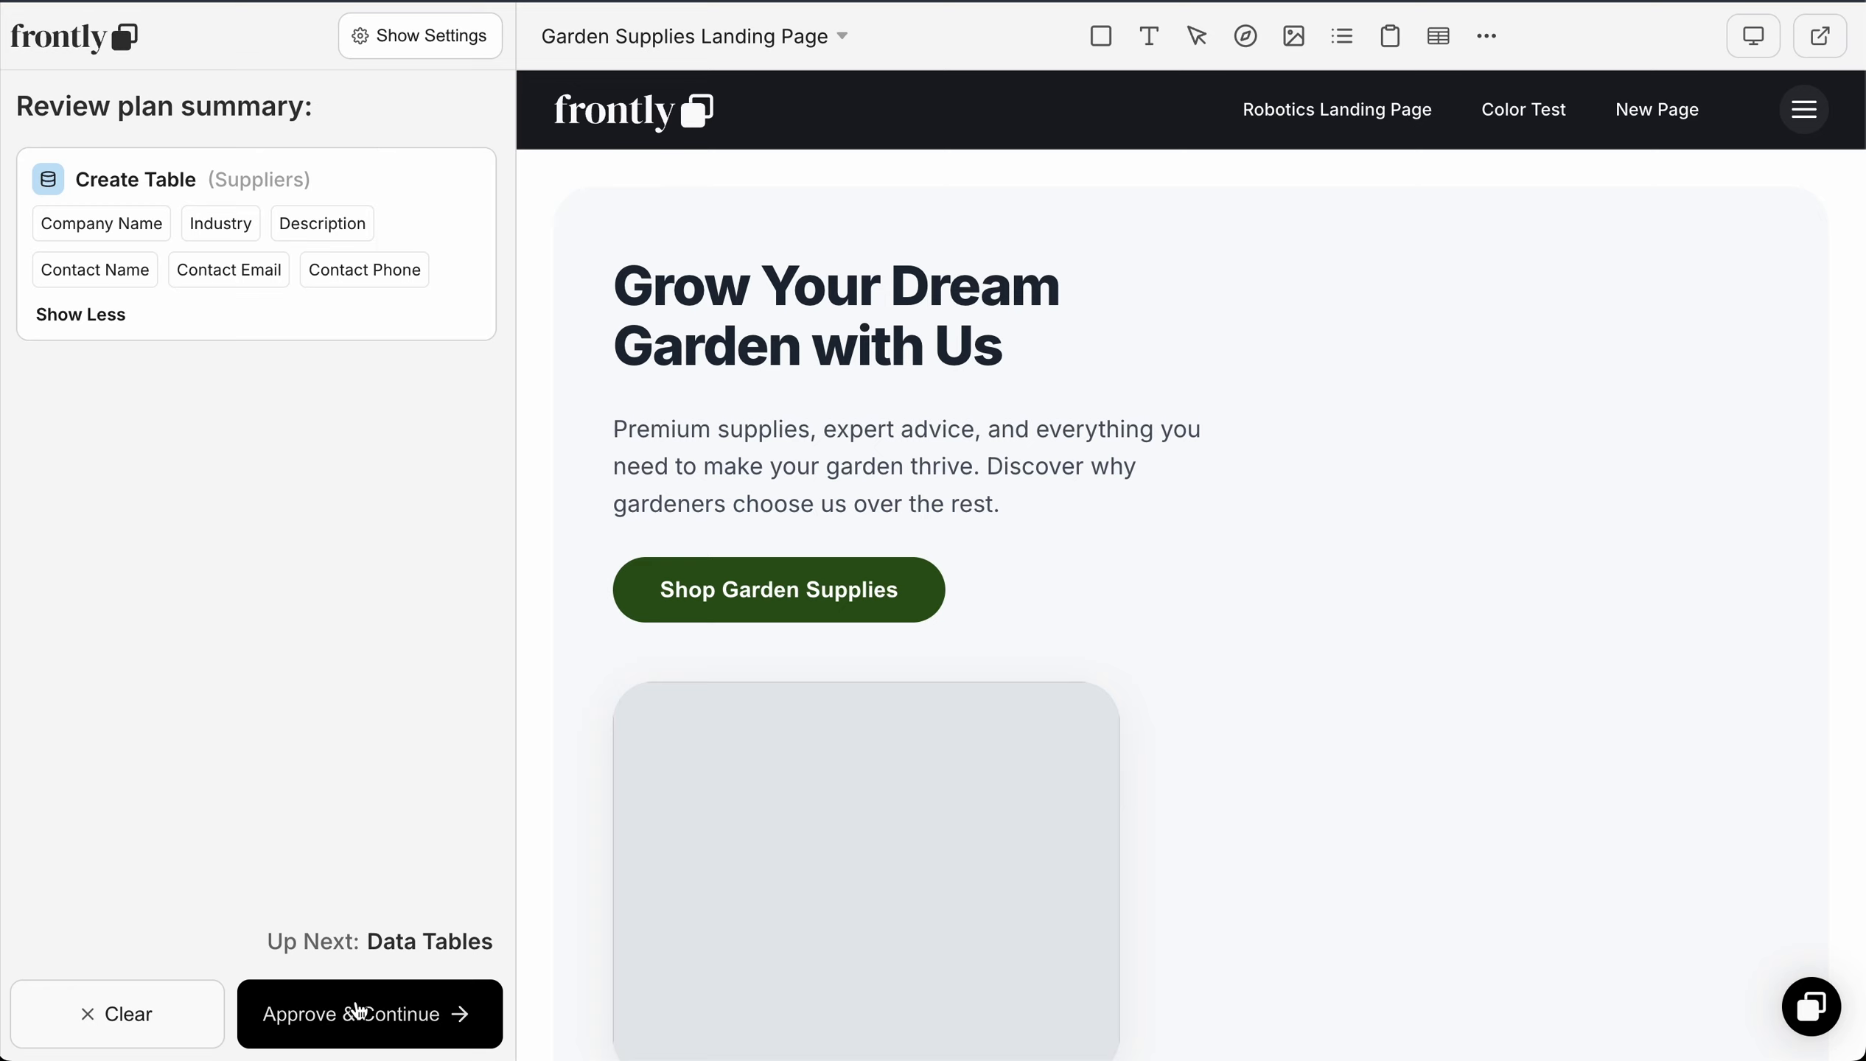
pyautogui.click(397, 1006)
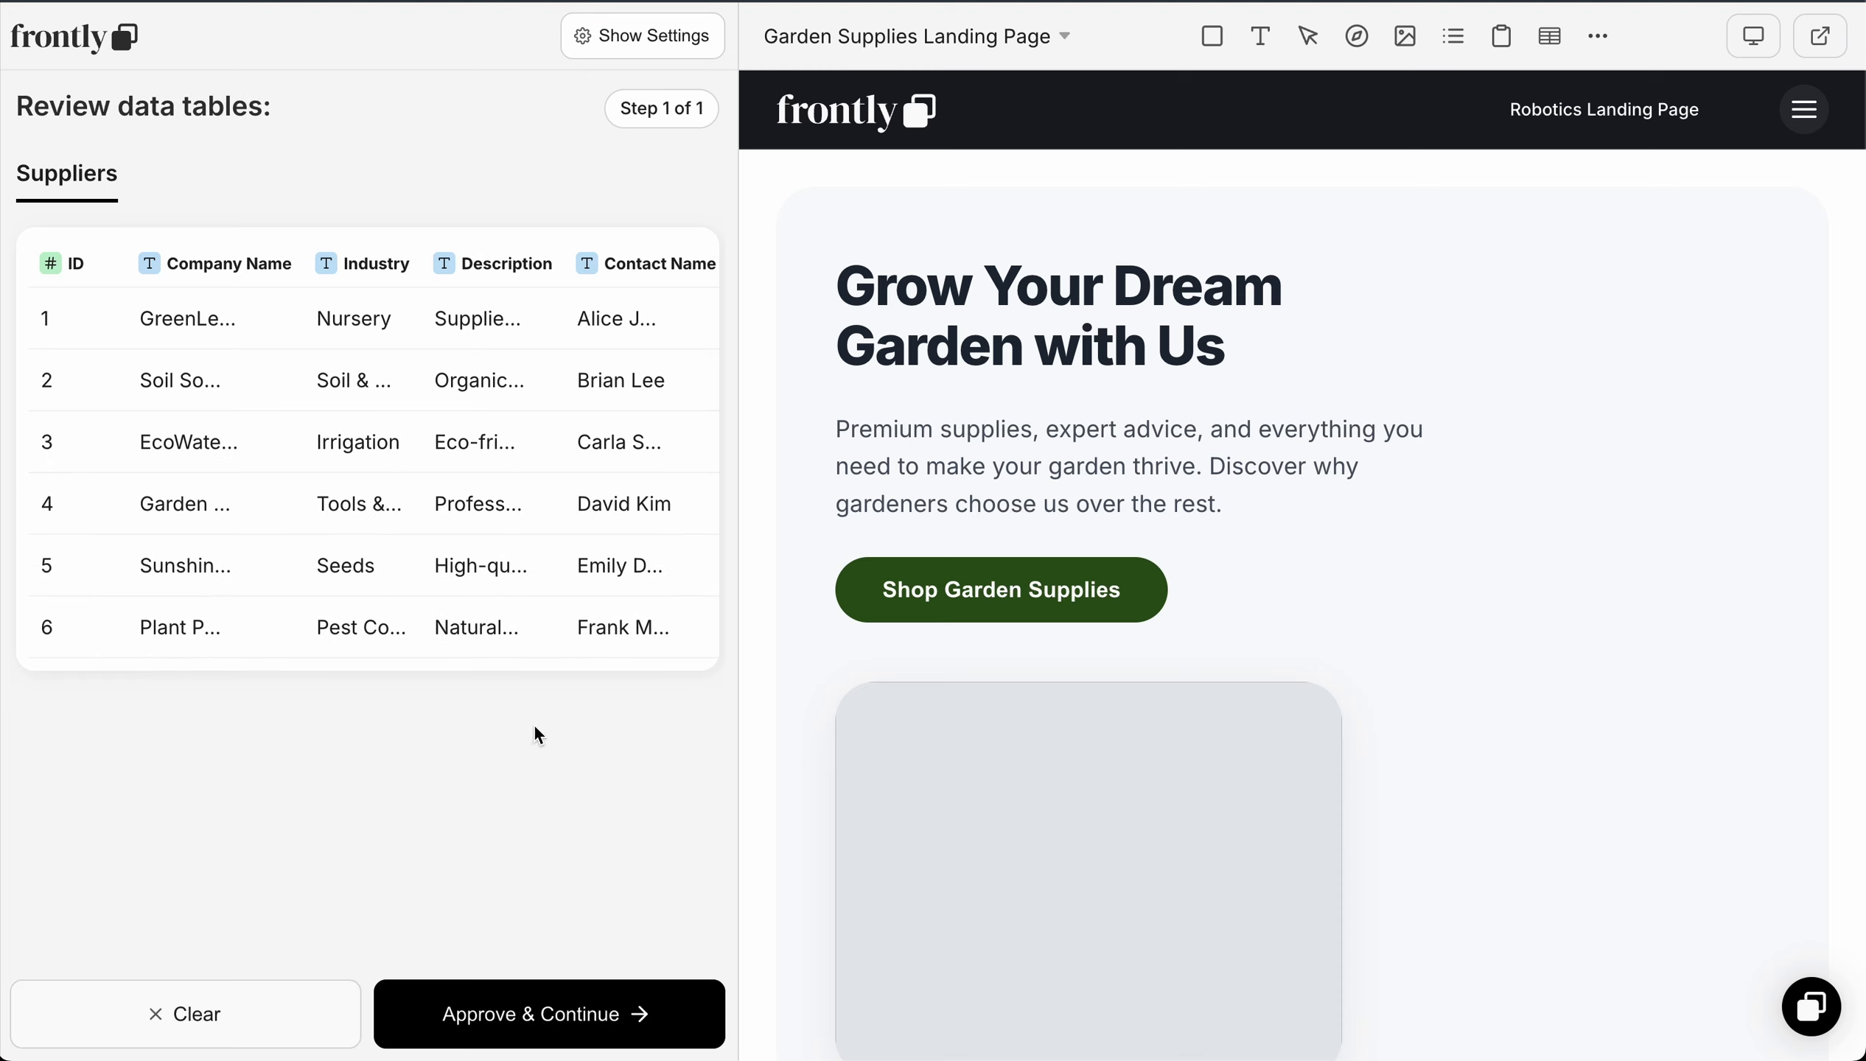
pyautogui.click(544, 1020)
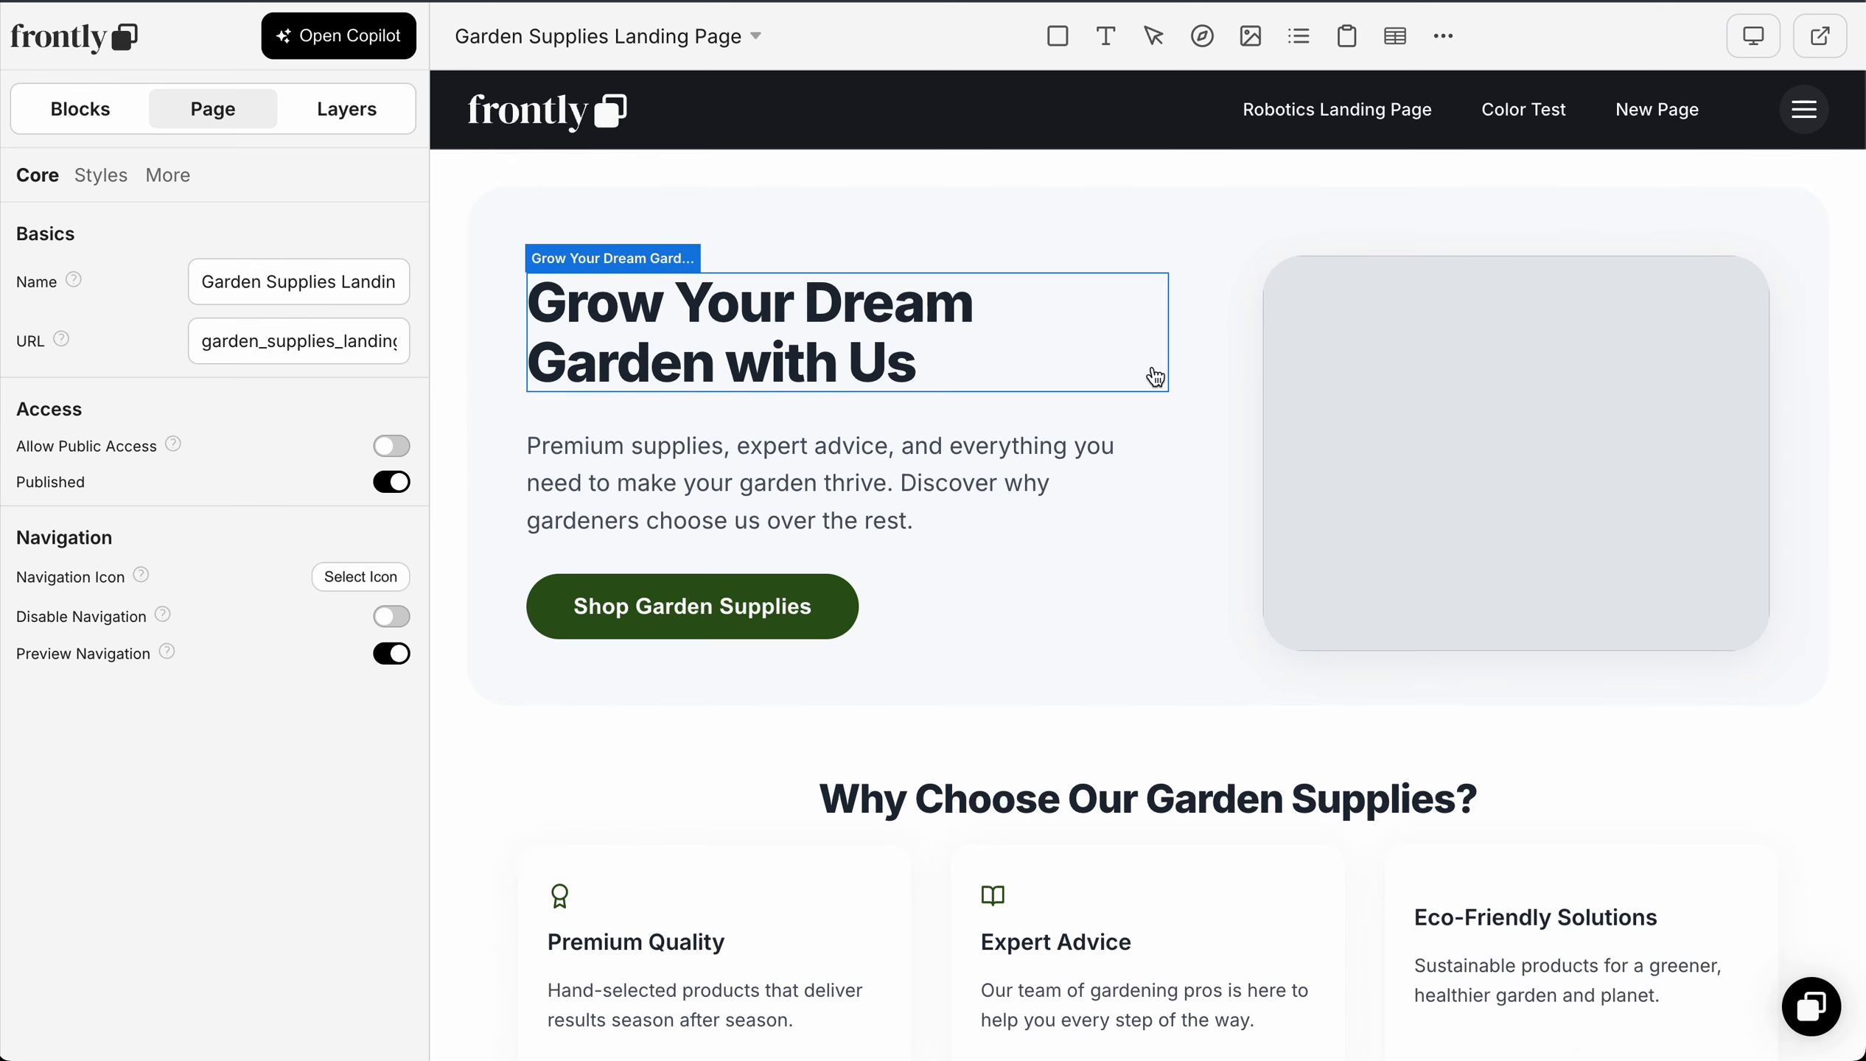
# Step: Leave the landing page editor and create a new page named Garden Suppliers
pyautogui.click(103, 44)
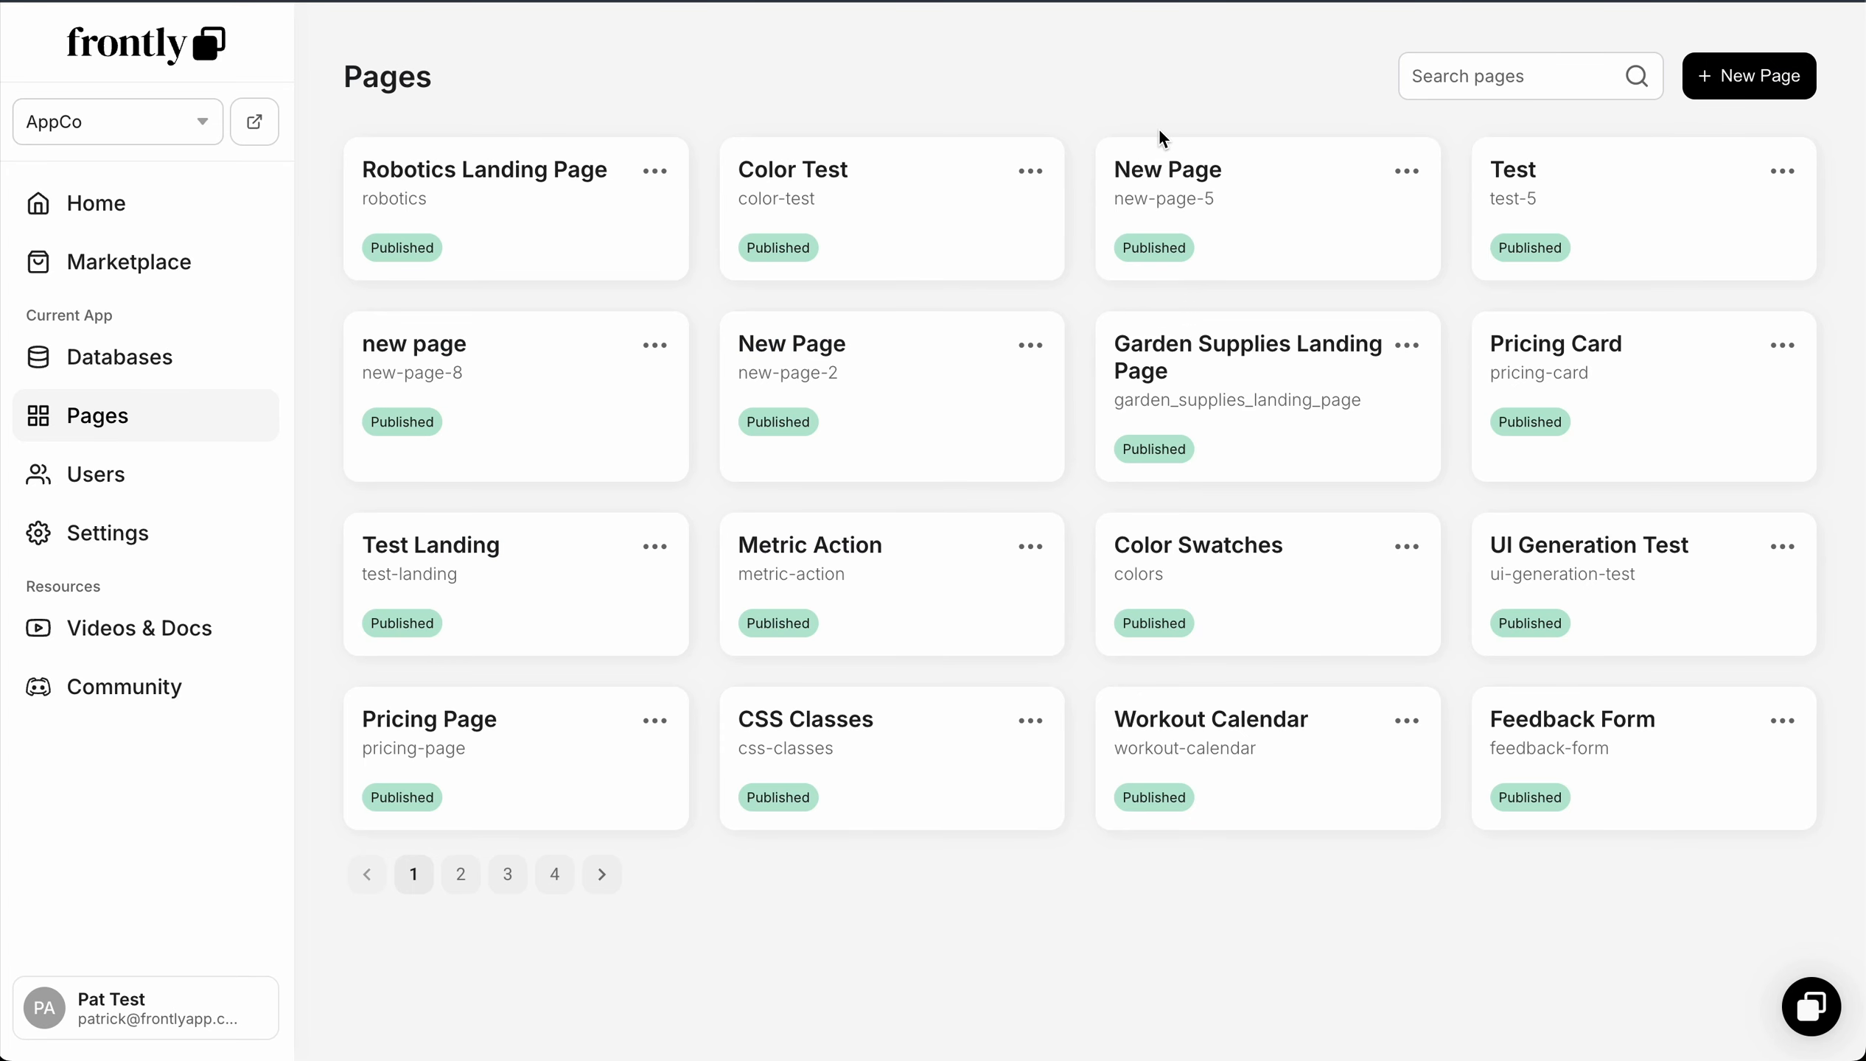
pyautogui.click(1775, 76)
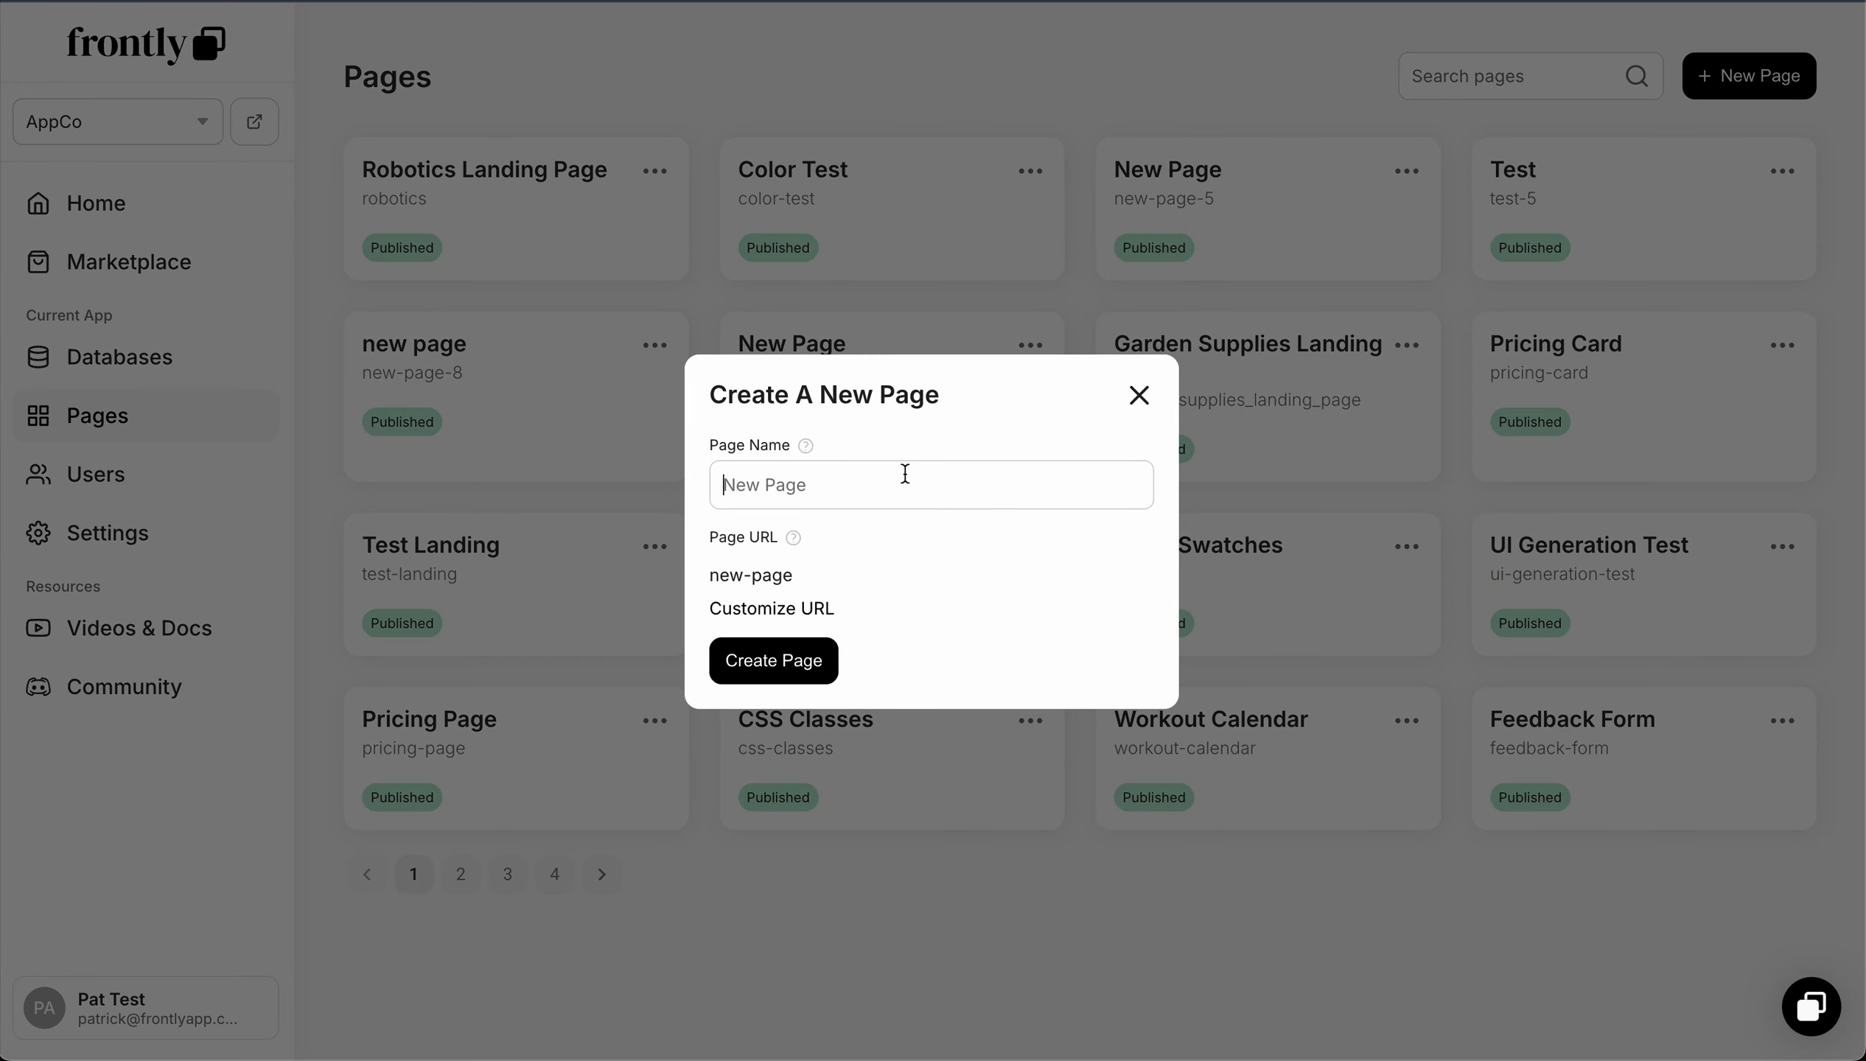
pyautogui.write('Garden Suppl')
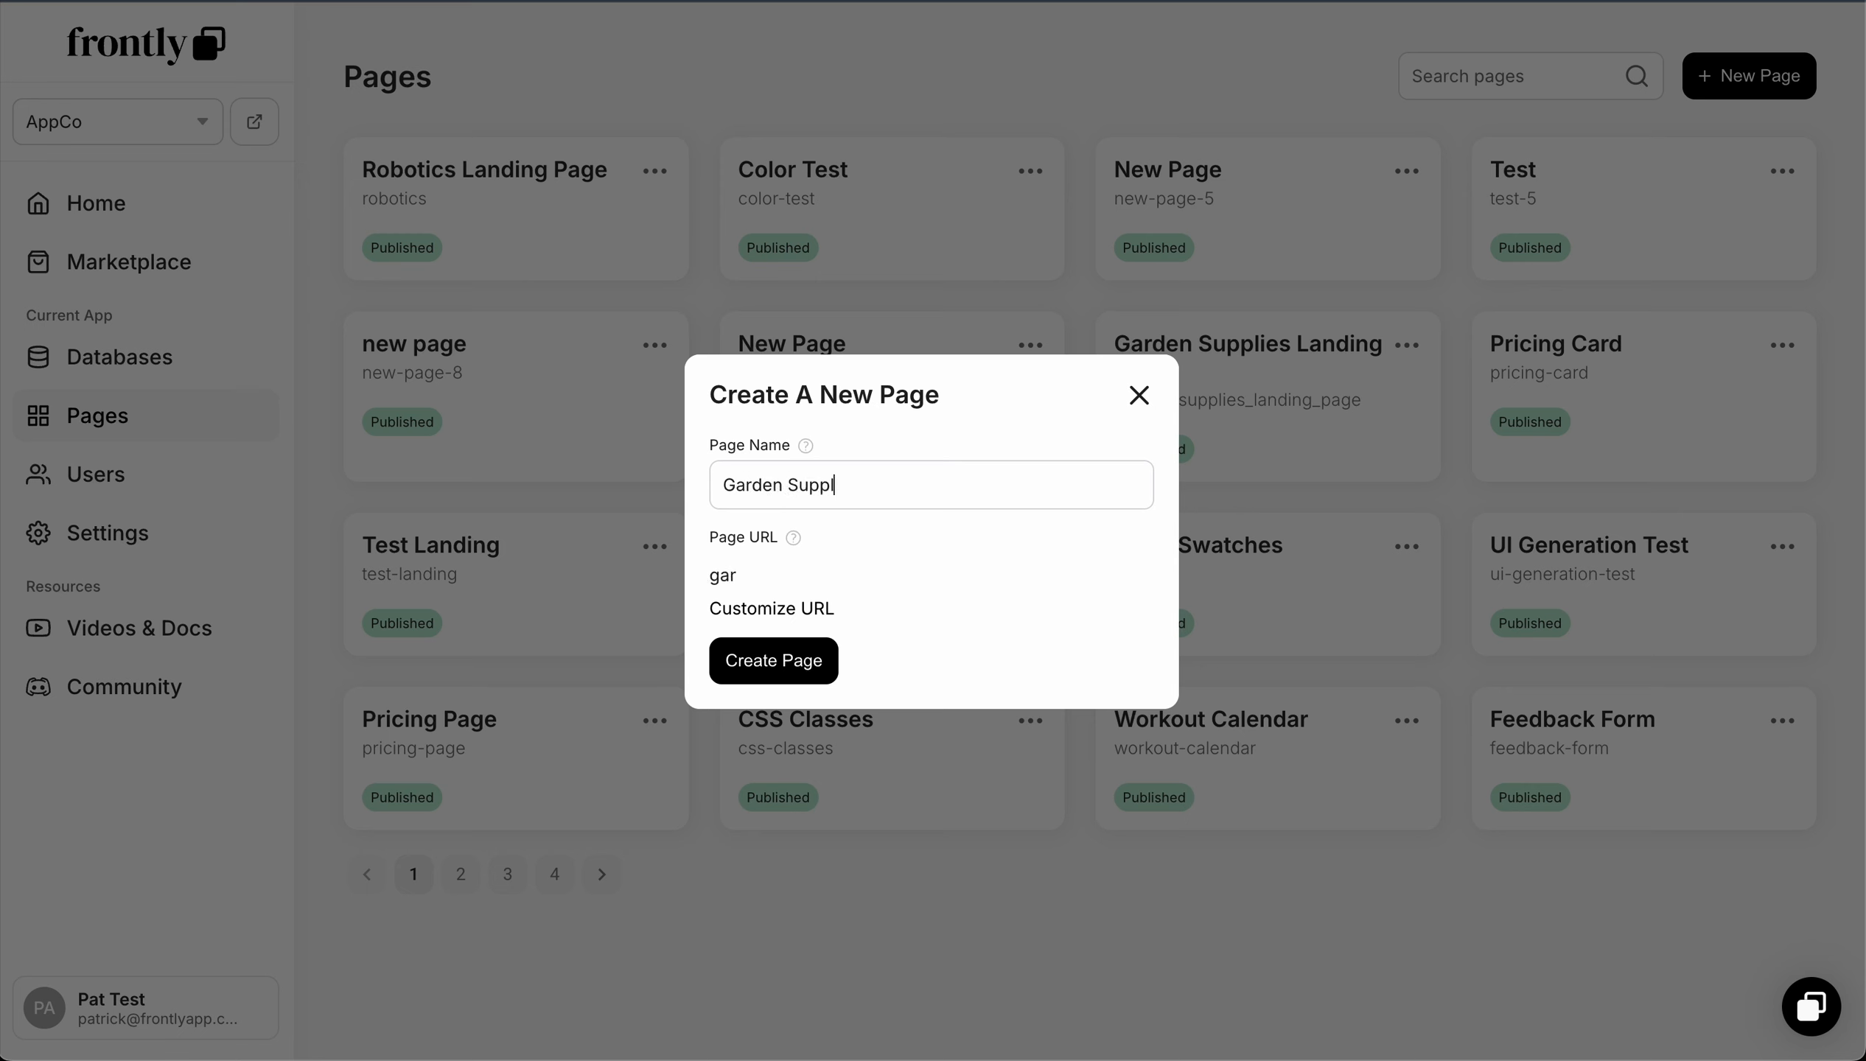
pyautogui.write('iers')
pyautogui.click(804, 659)
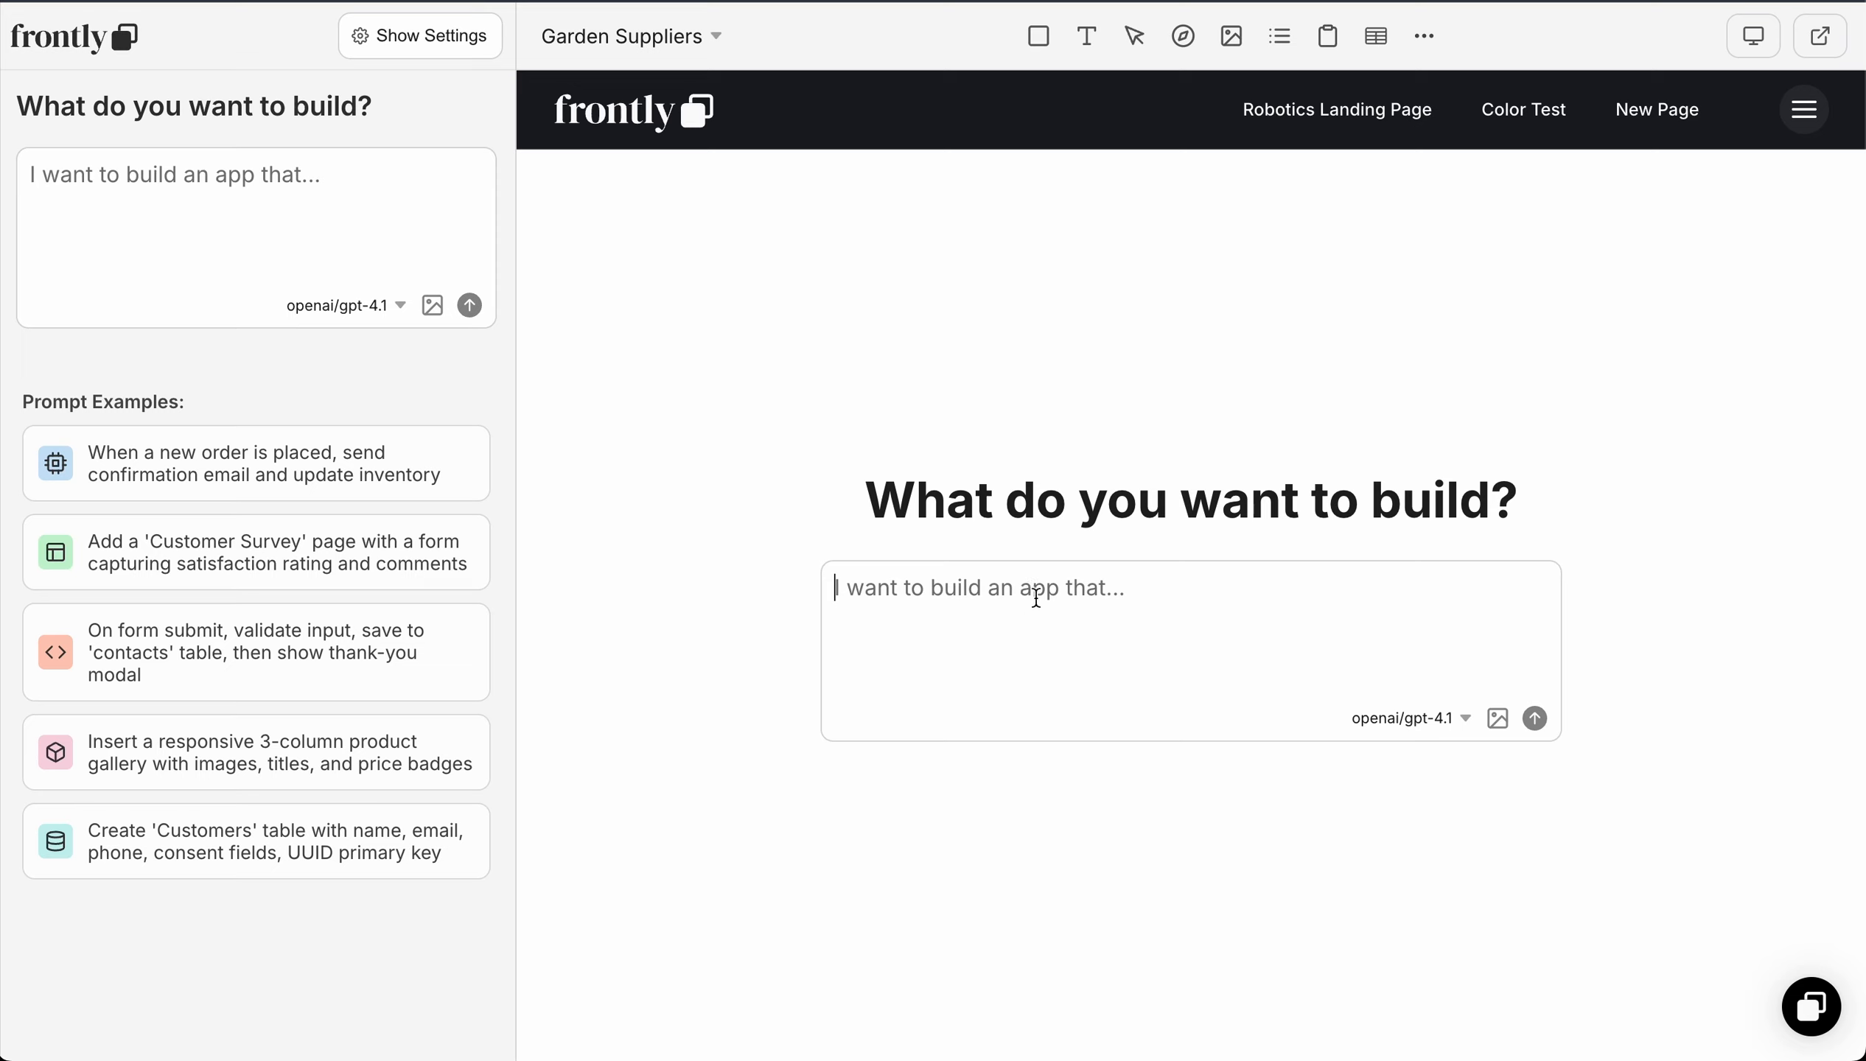
# Step: Ask the copilot for a grid list of supplier cards with a bold name header, less prominent phone and industry, and a contact supplier button
pyautogui.hotkey('alt', 'space')
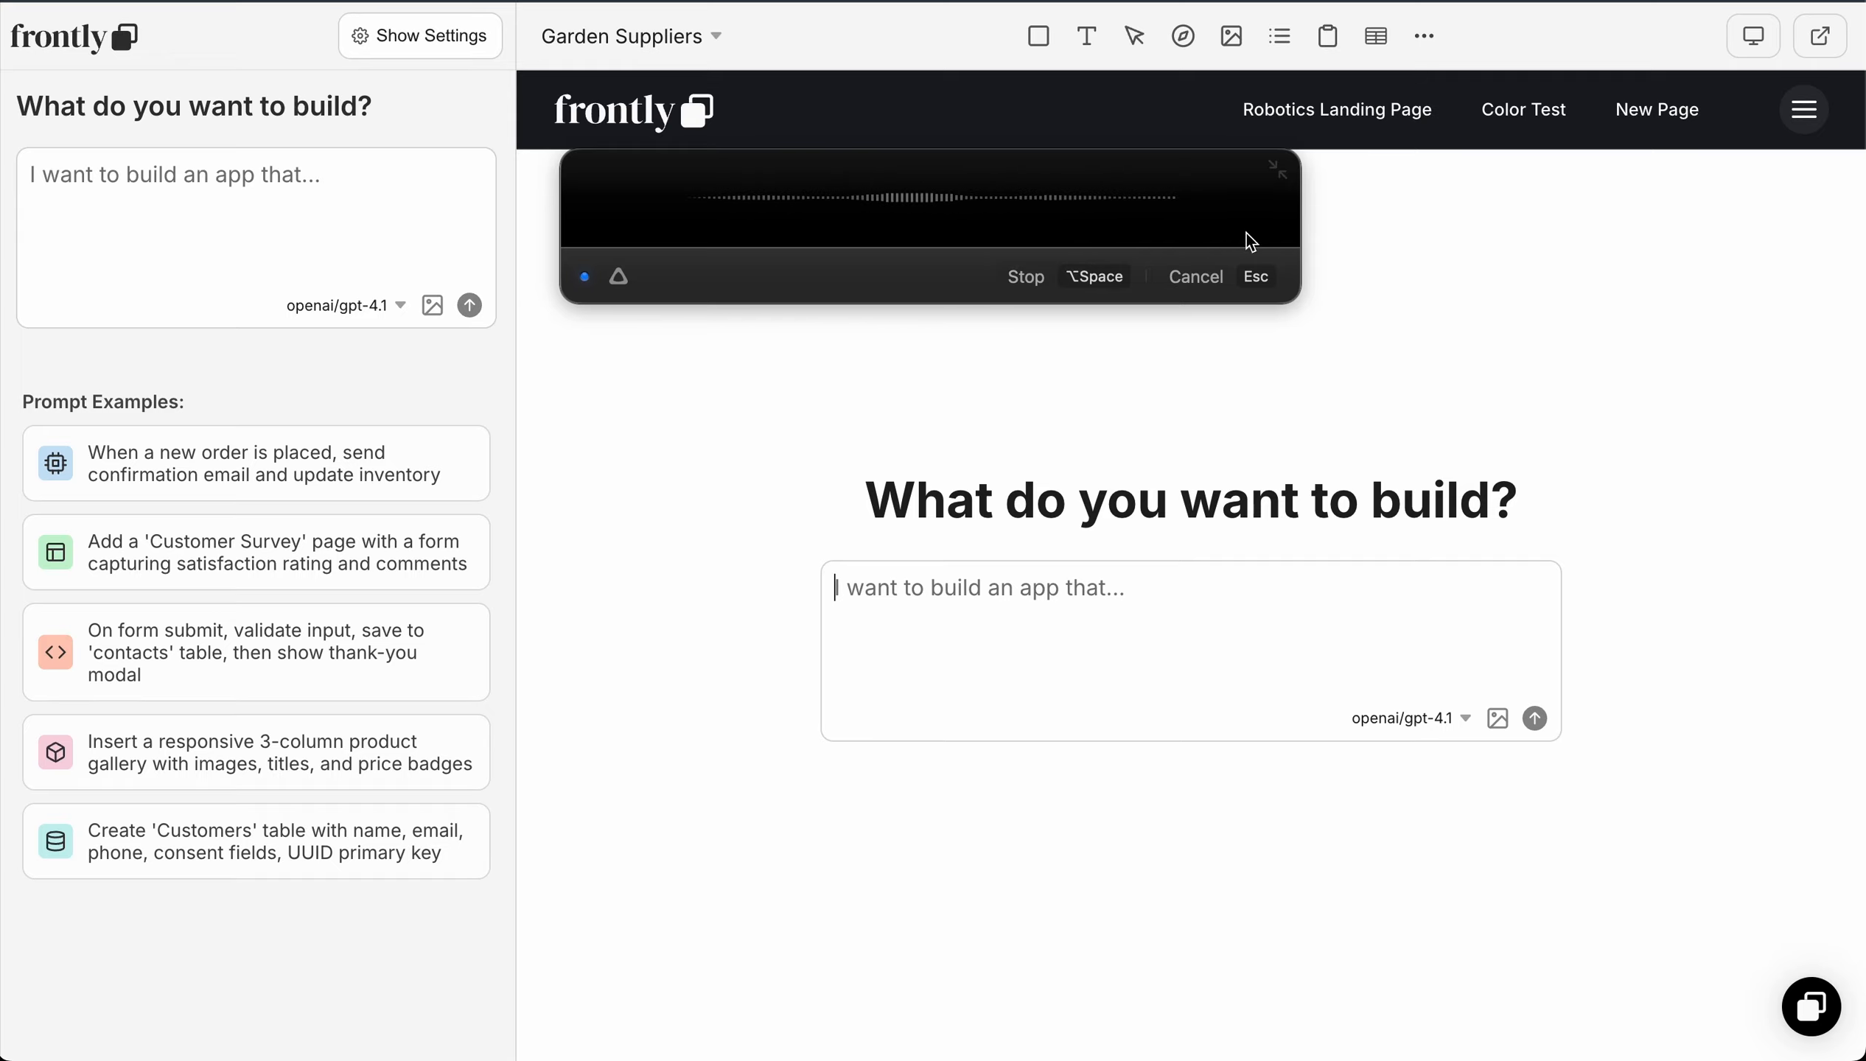
pyautogui.click(1033, 279)
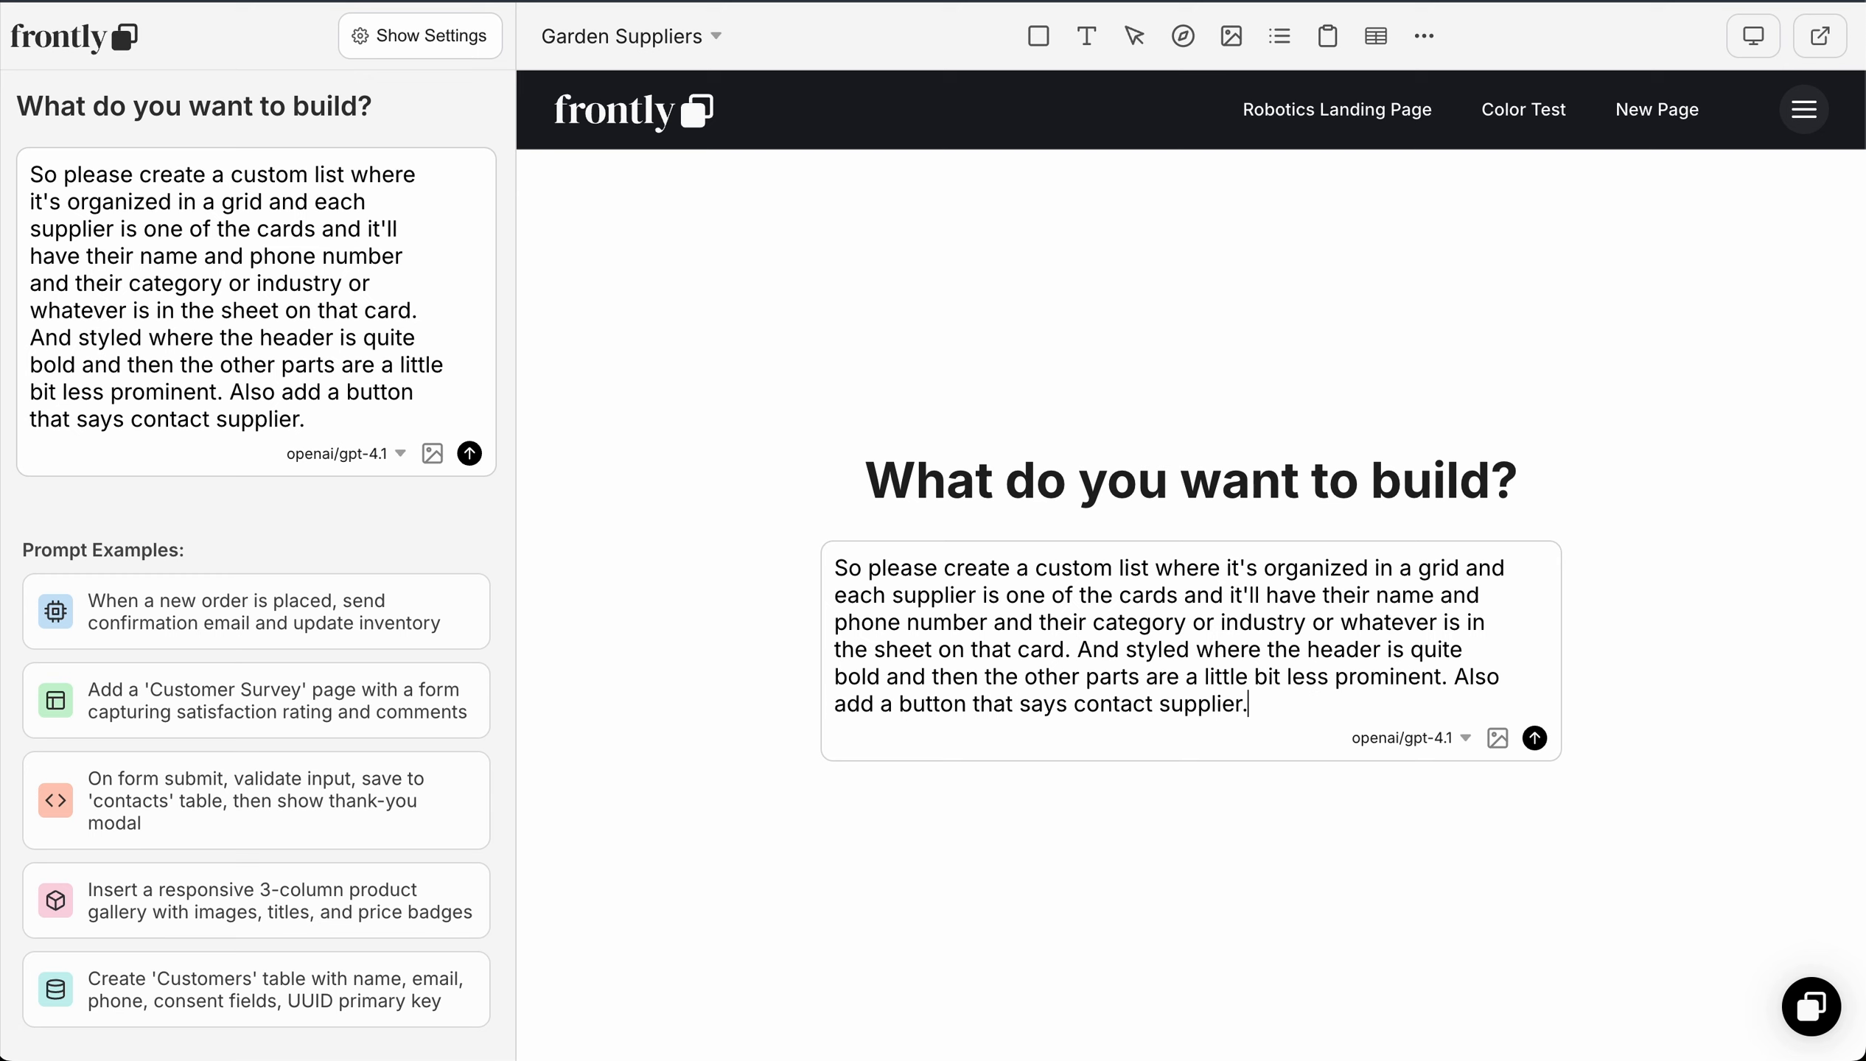
pyautogui.press('Return')
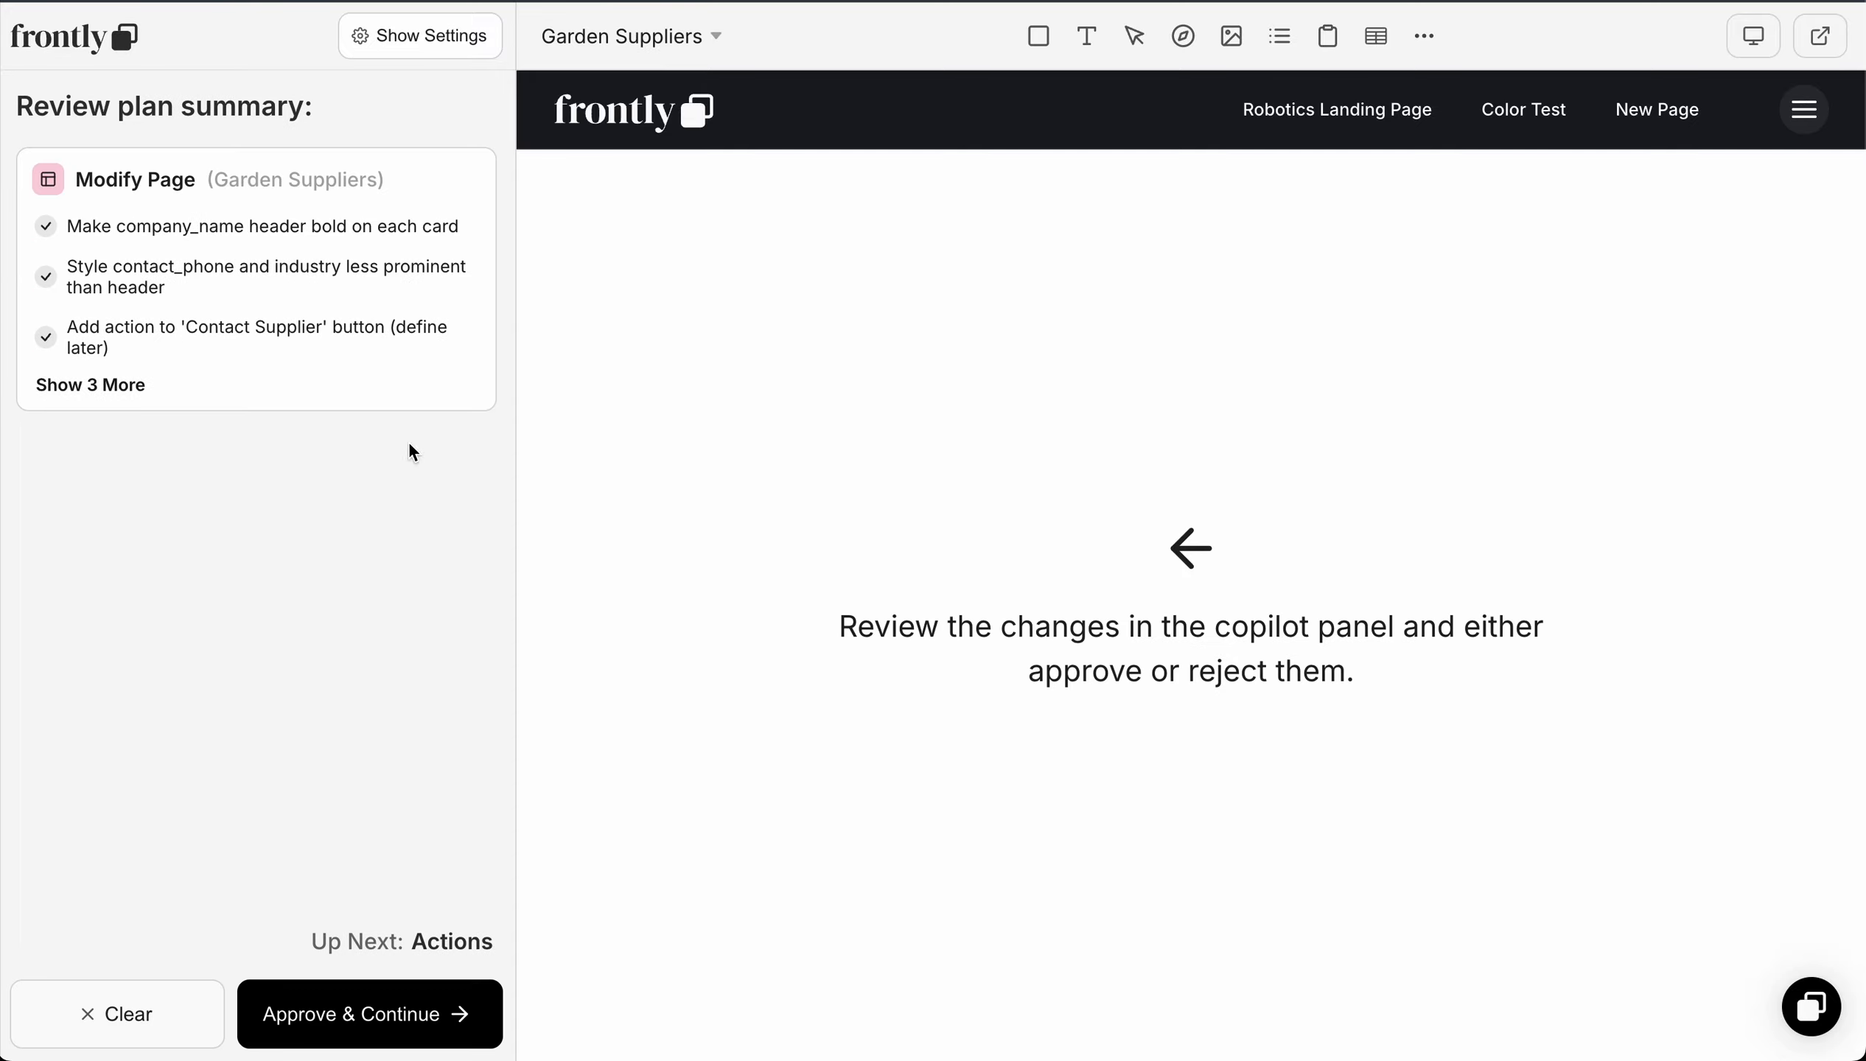
# Step: Review all planned changes, approve the plan, the suppliers grid layout and the notification action, and save the page
pyautogui.click(93, 385)
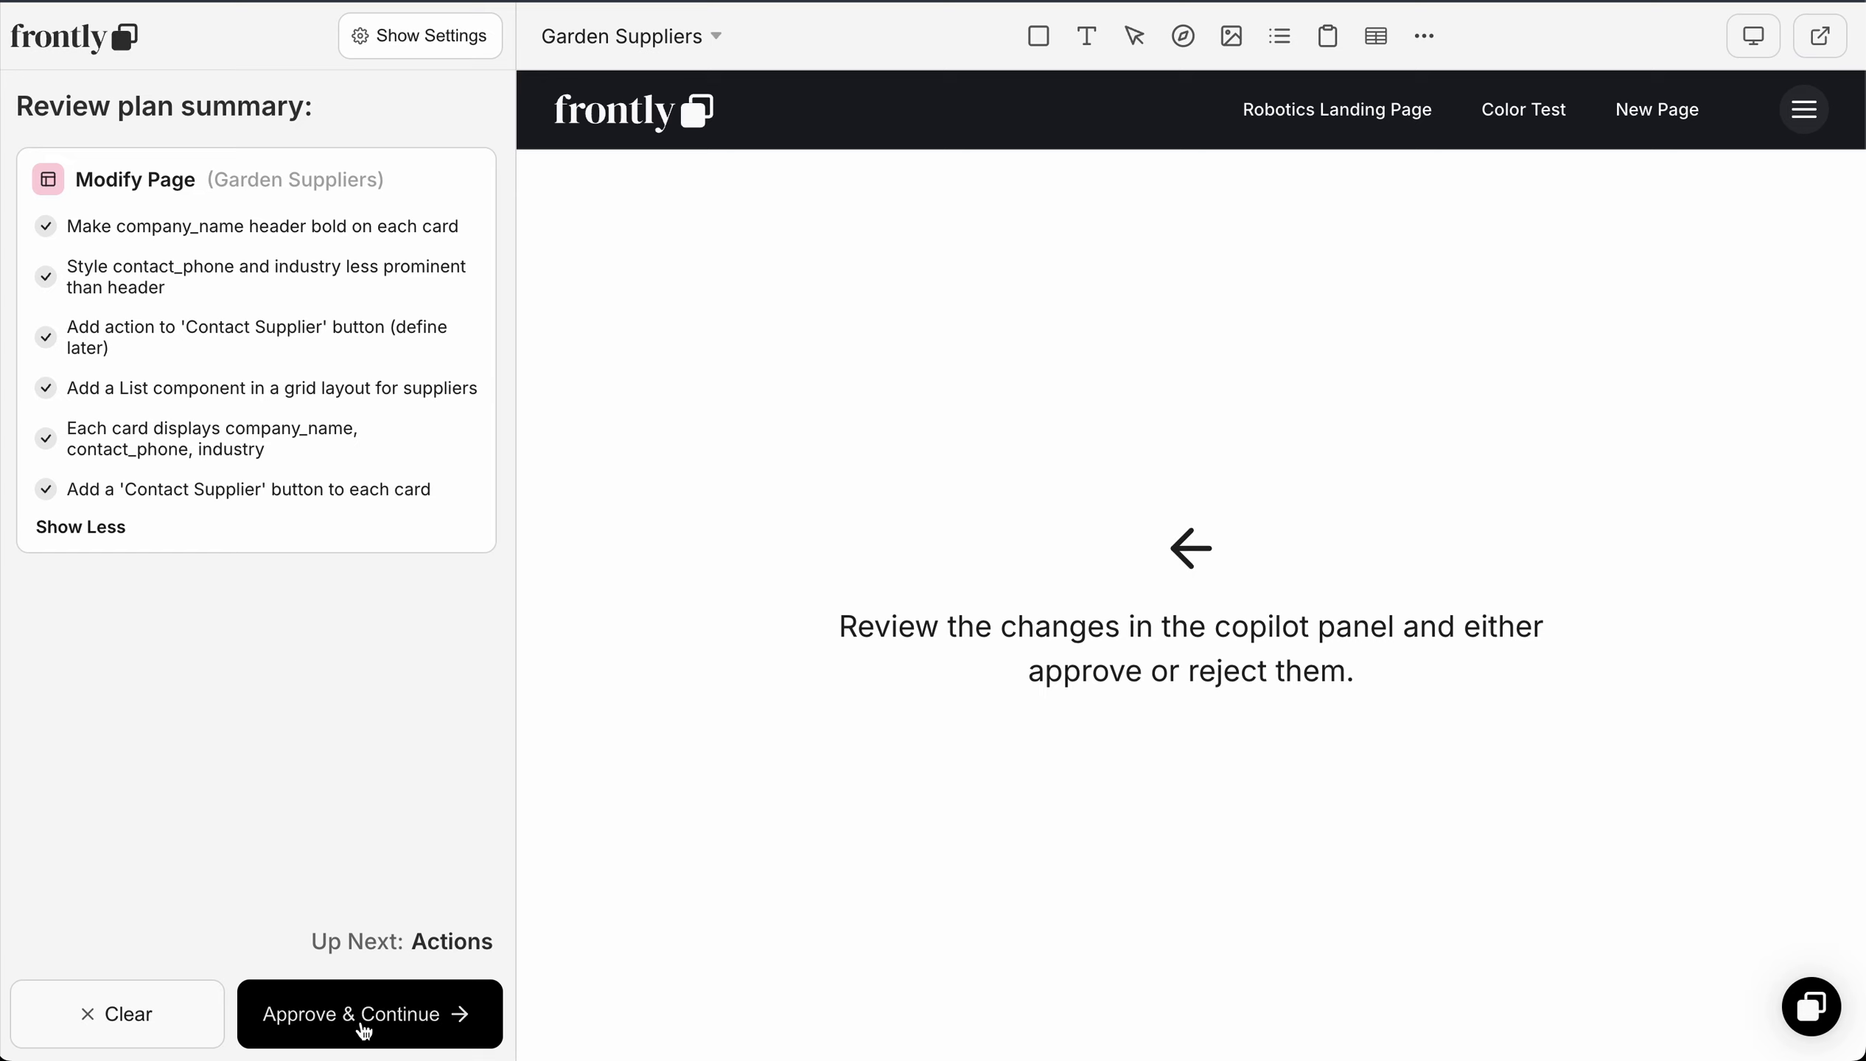
pyautogui.click(382, 1018)
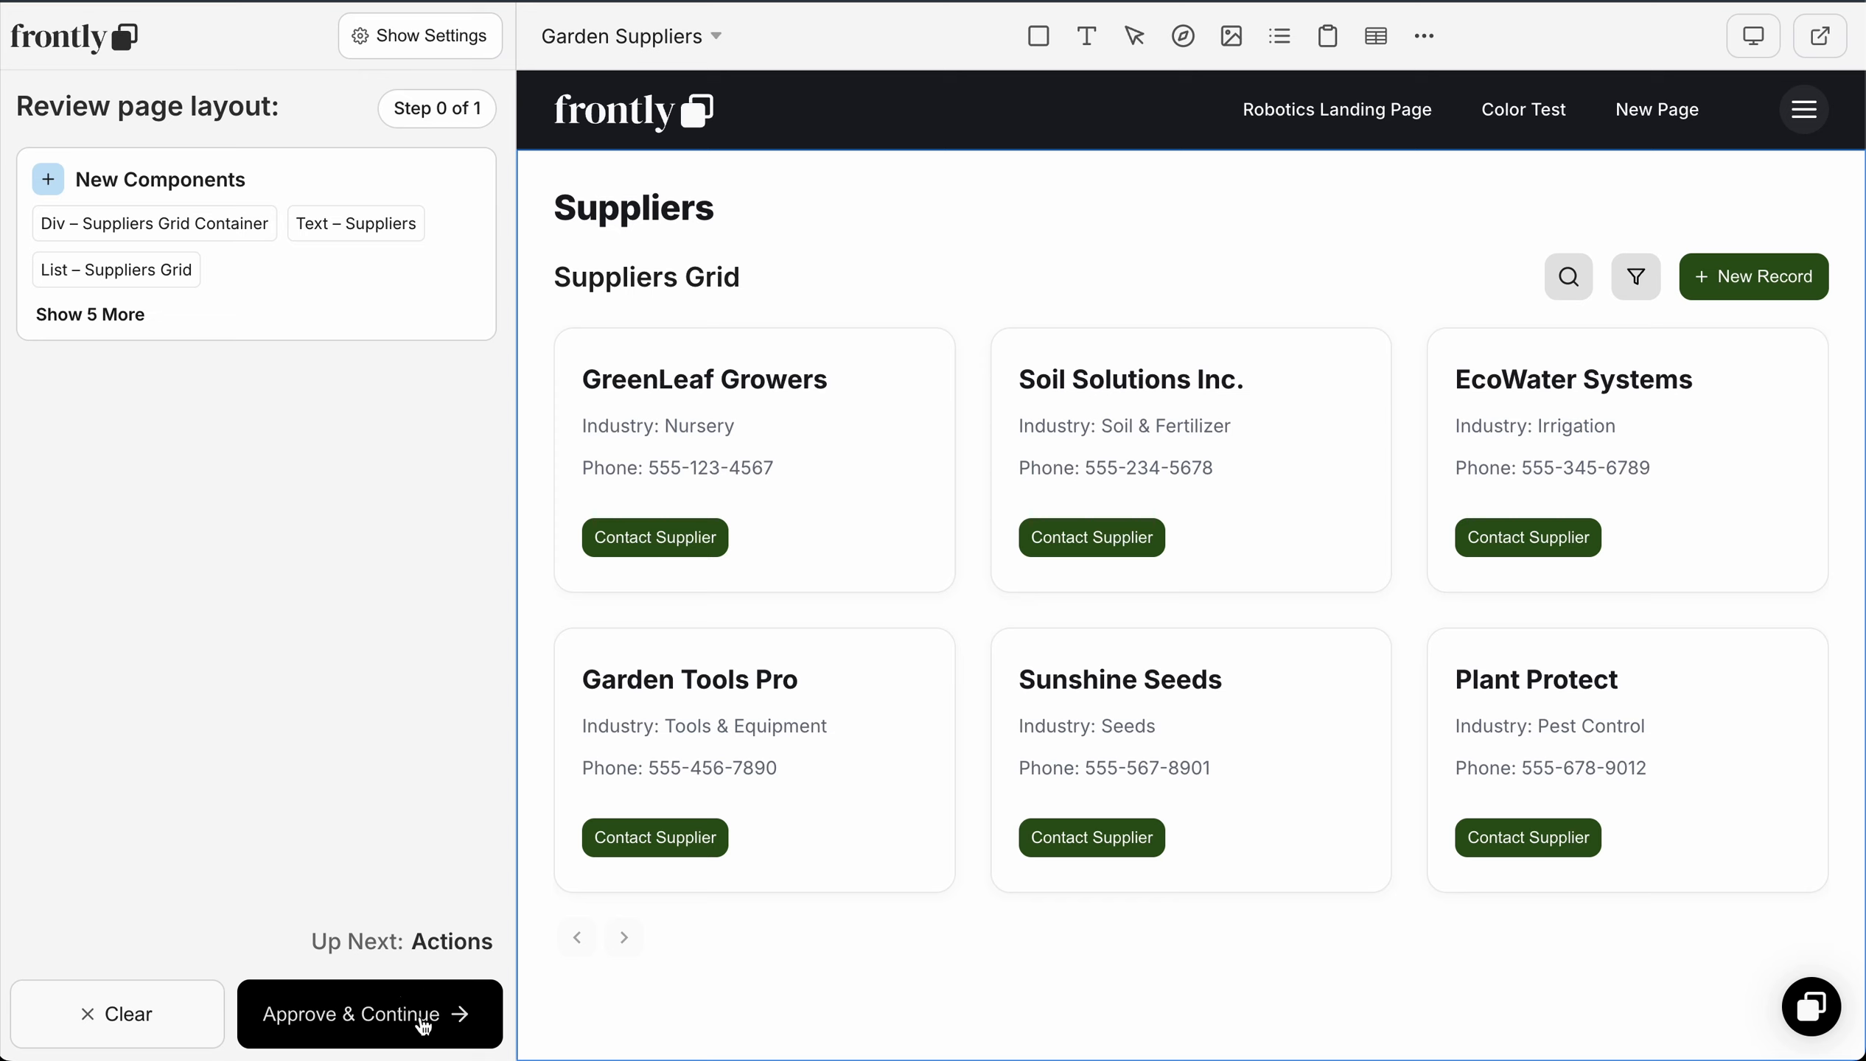
pyautogui.click(424, 1027)
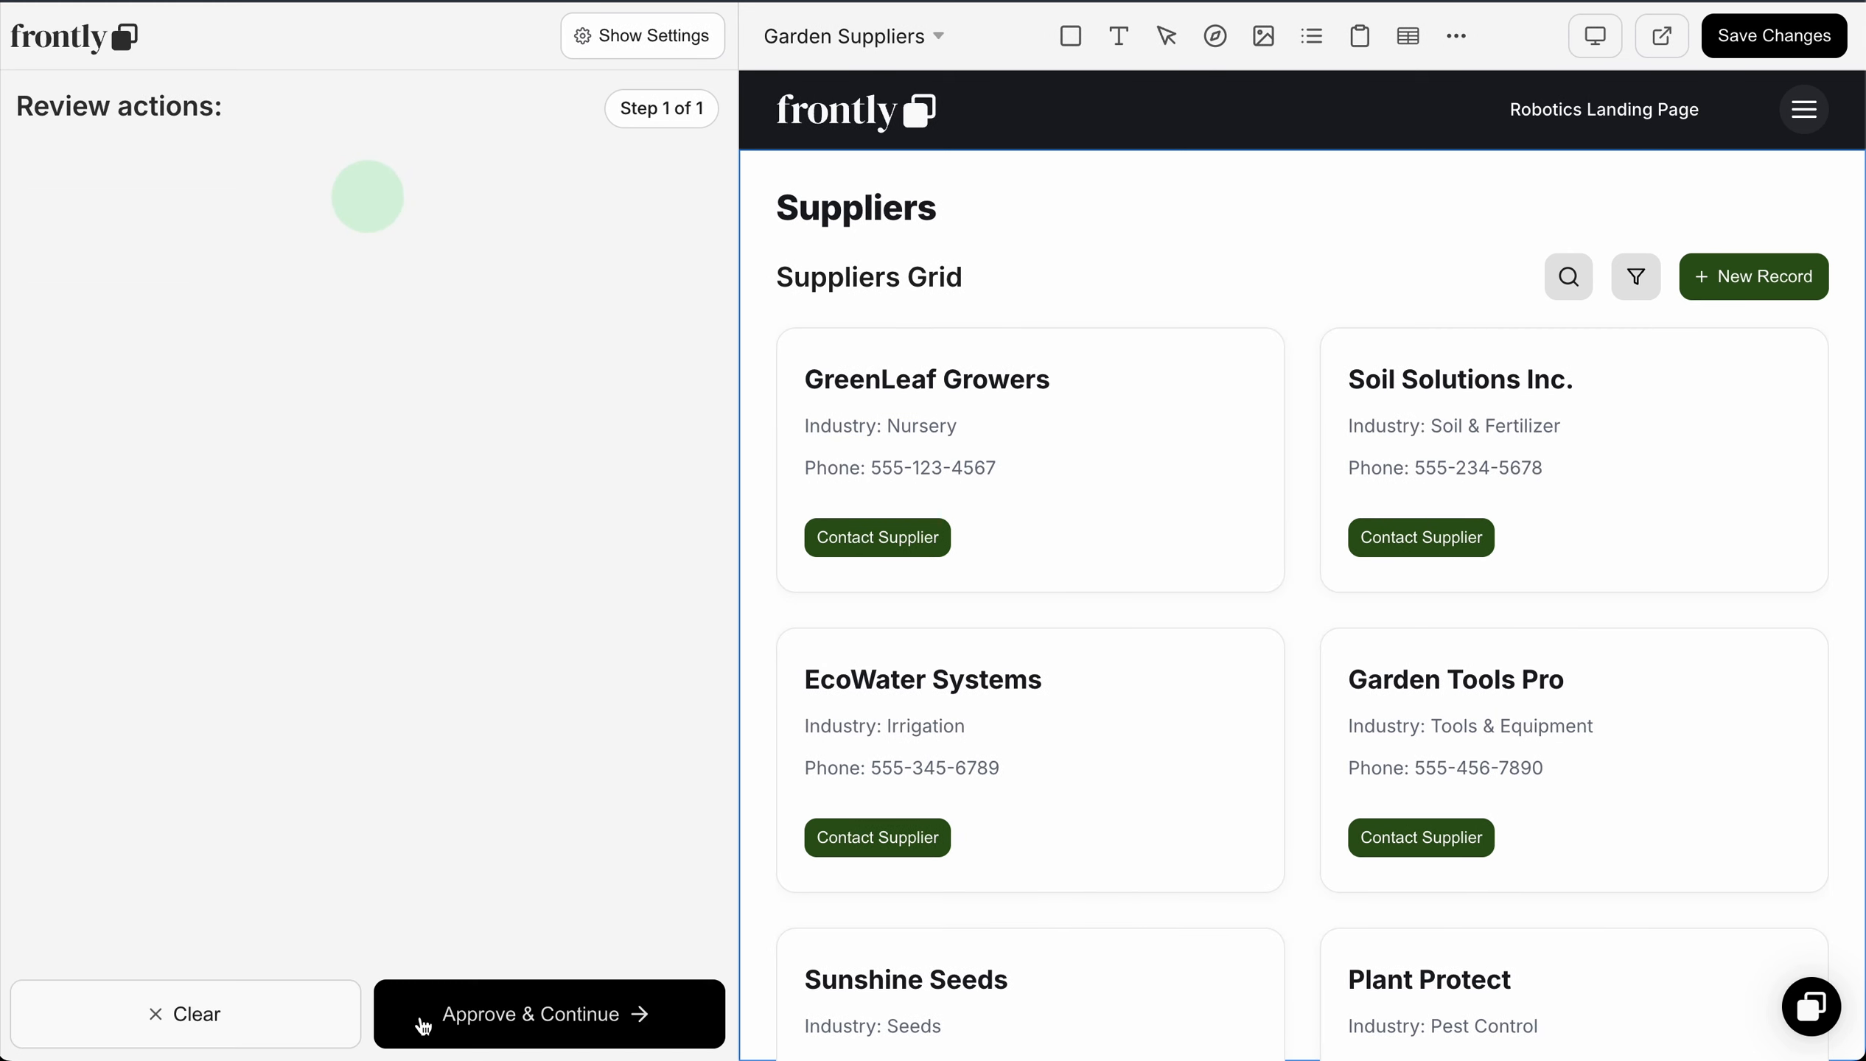
pyautogui.click(424, 1028)
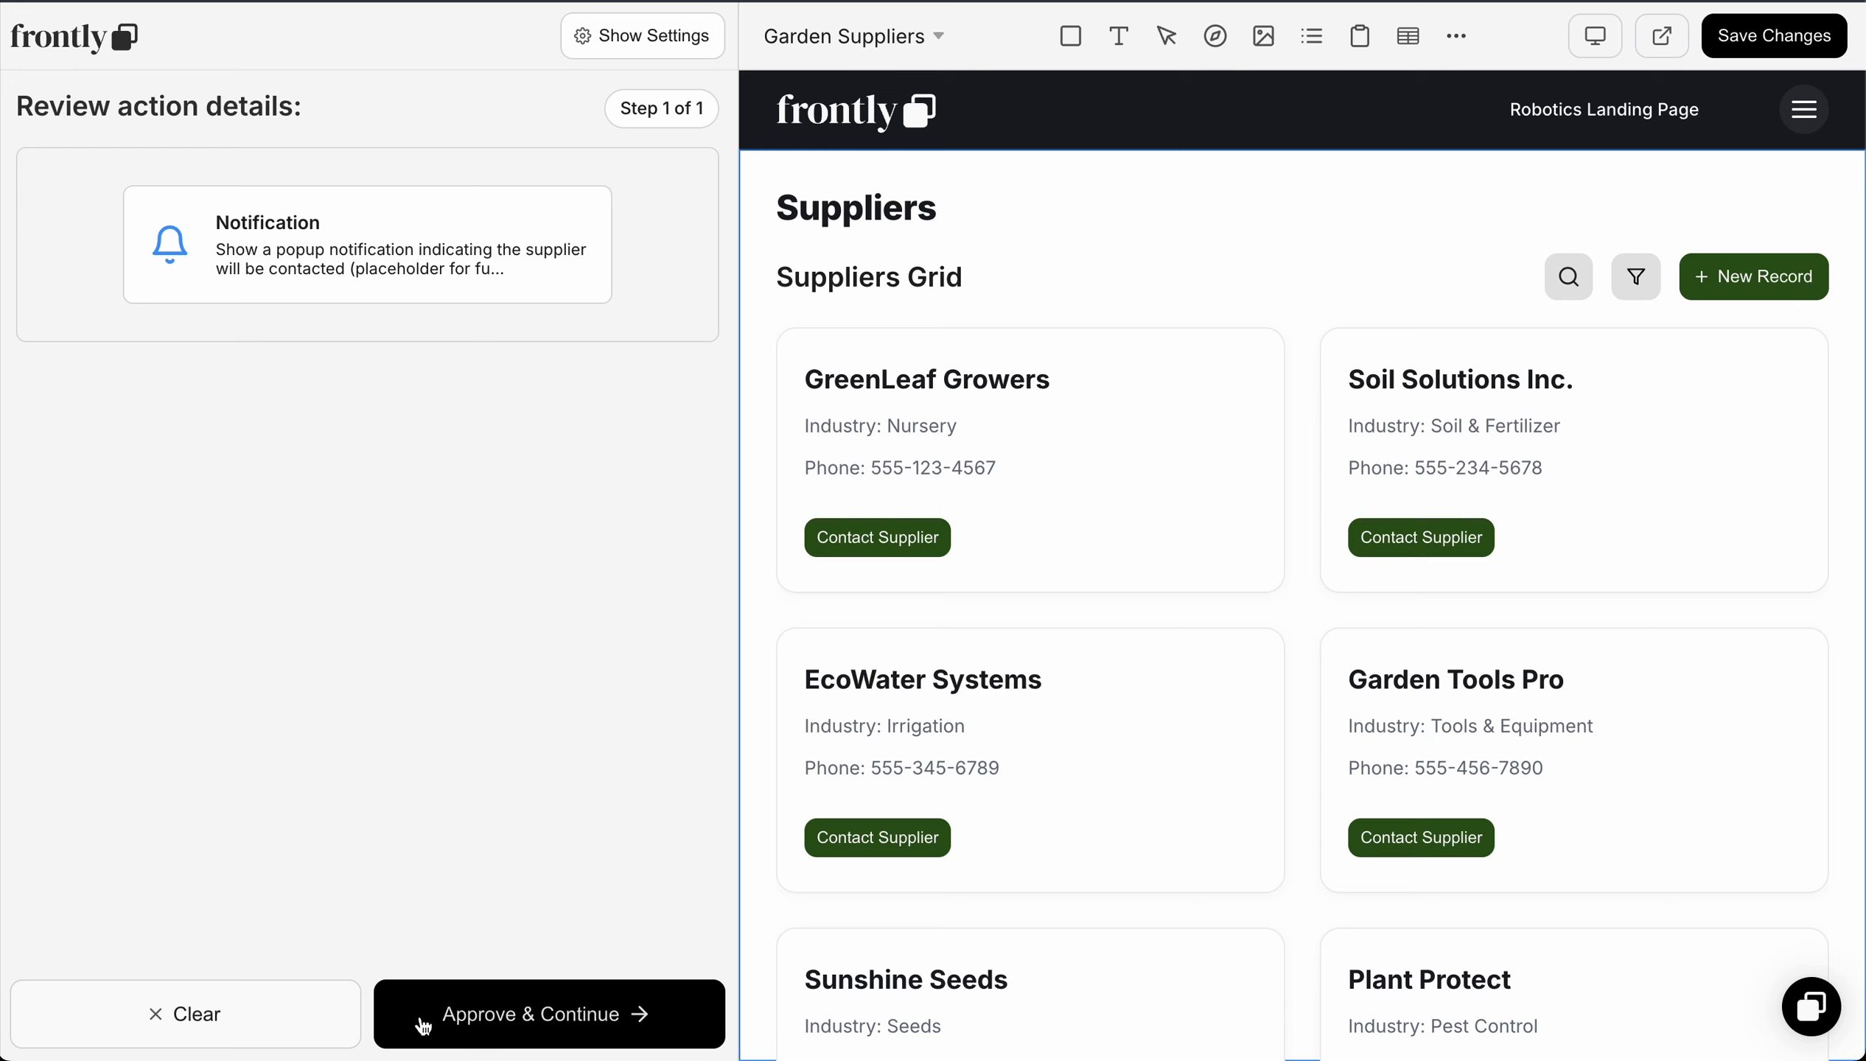
pyautogui.click(544, 1020)
pyautogui.click(1746, 31)
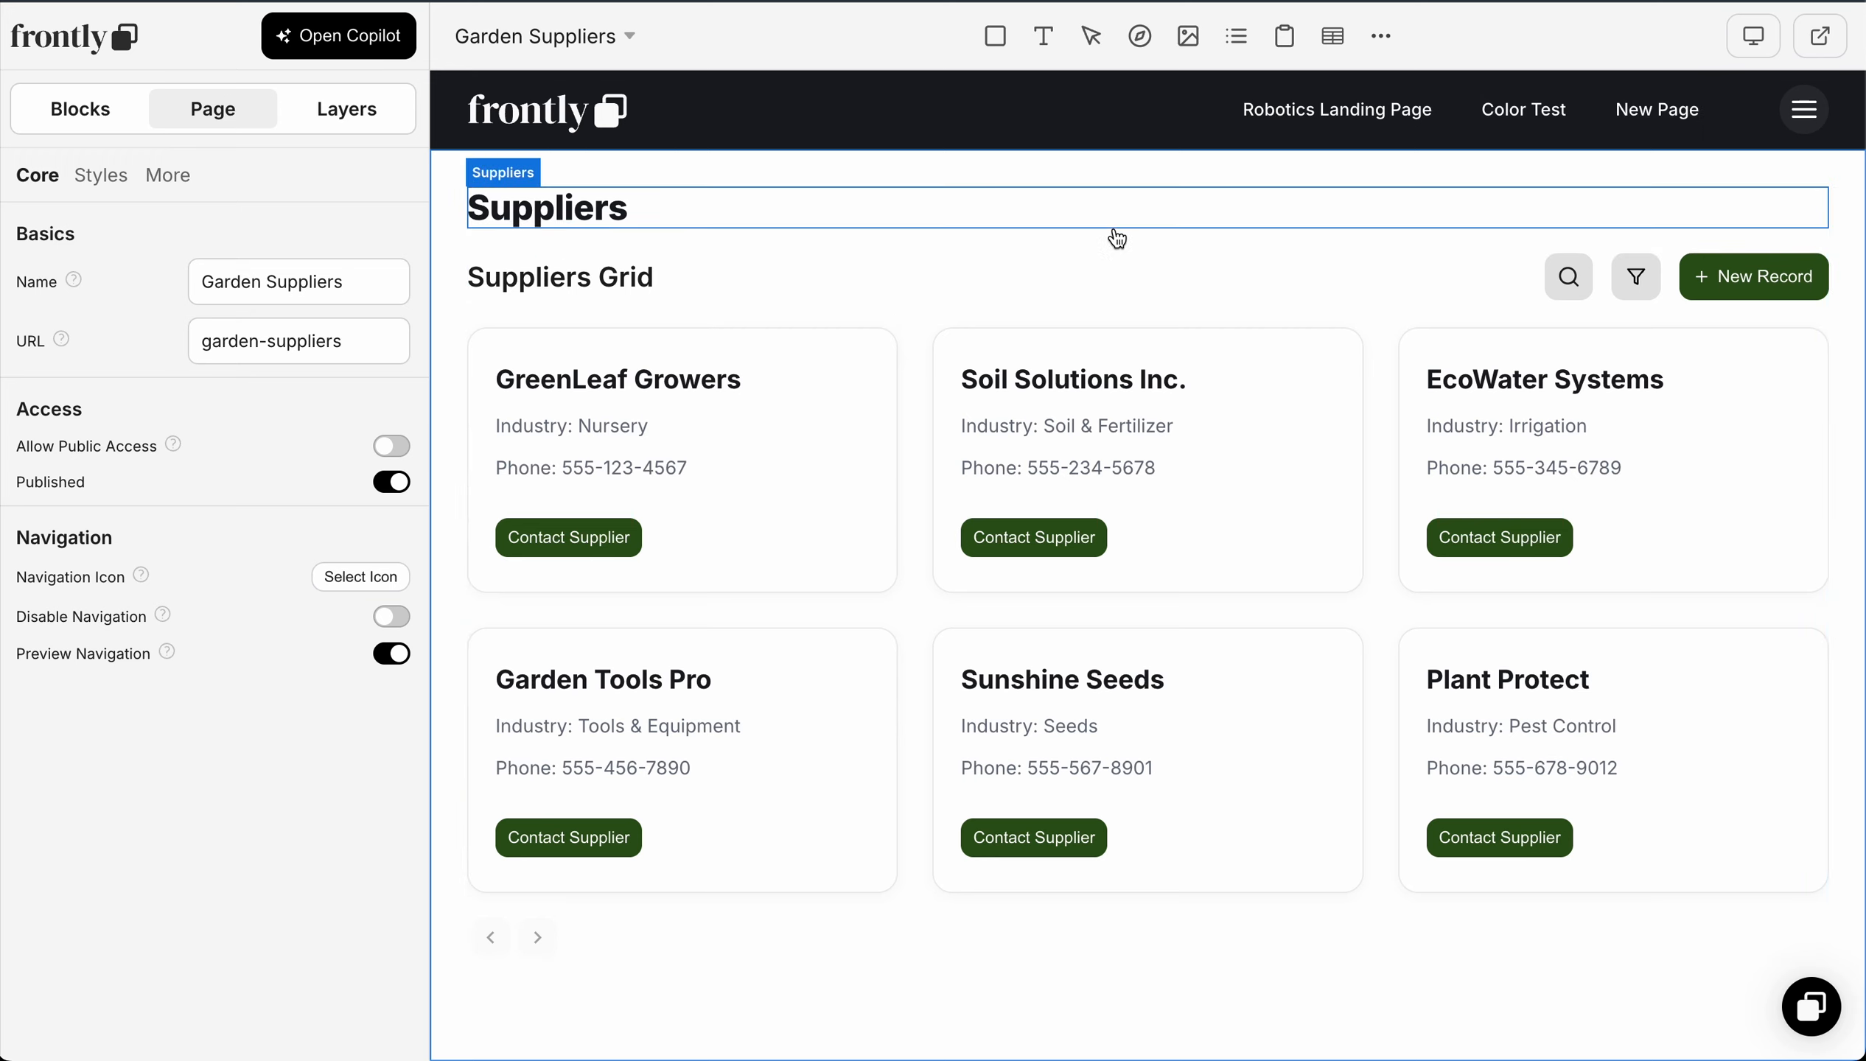
# Step: Set the font size of the company name text on the supplier cards to 26 px
pyautogui.click(911, 370)
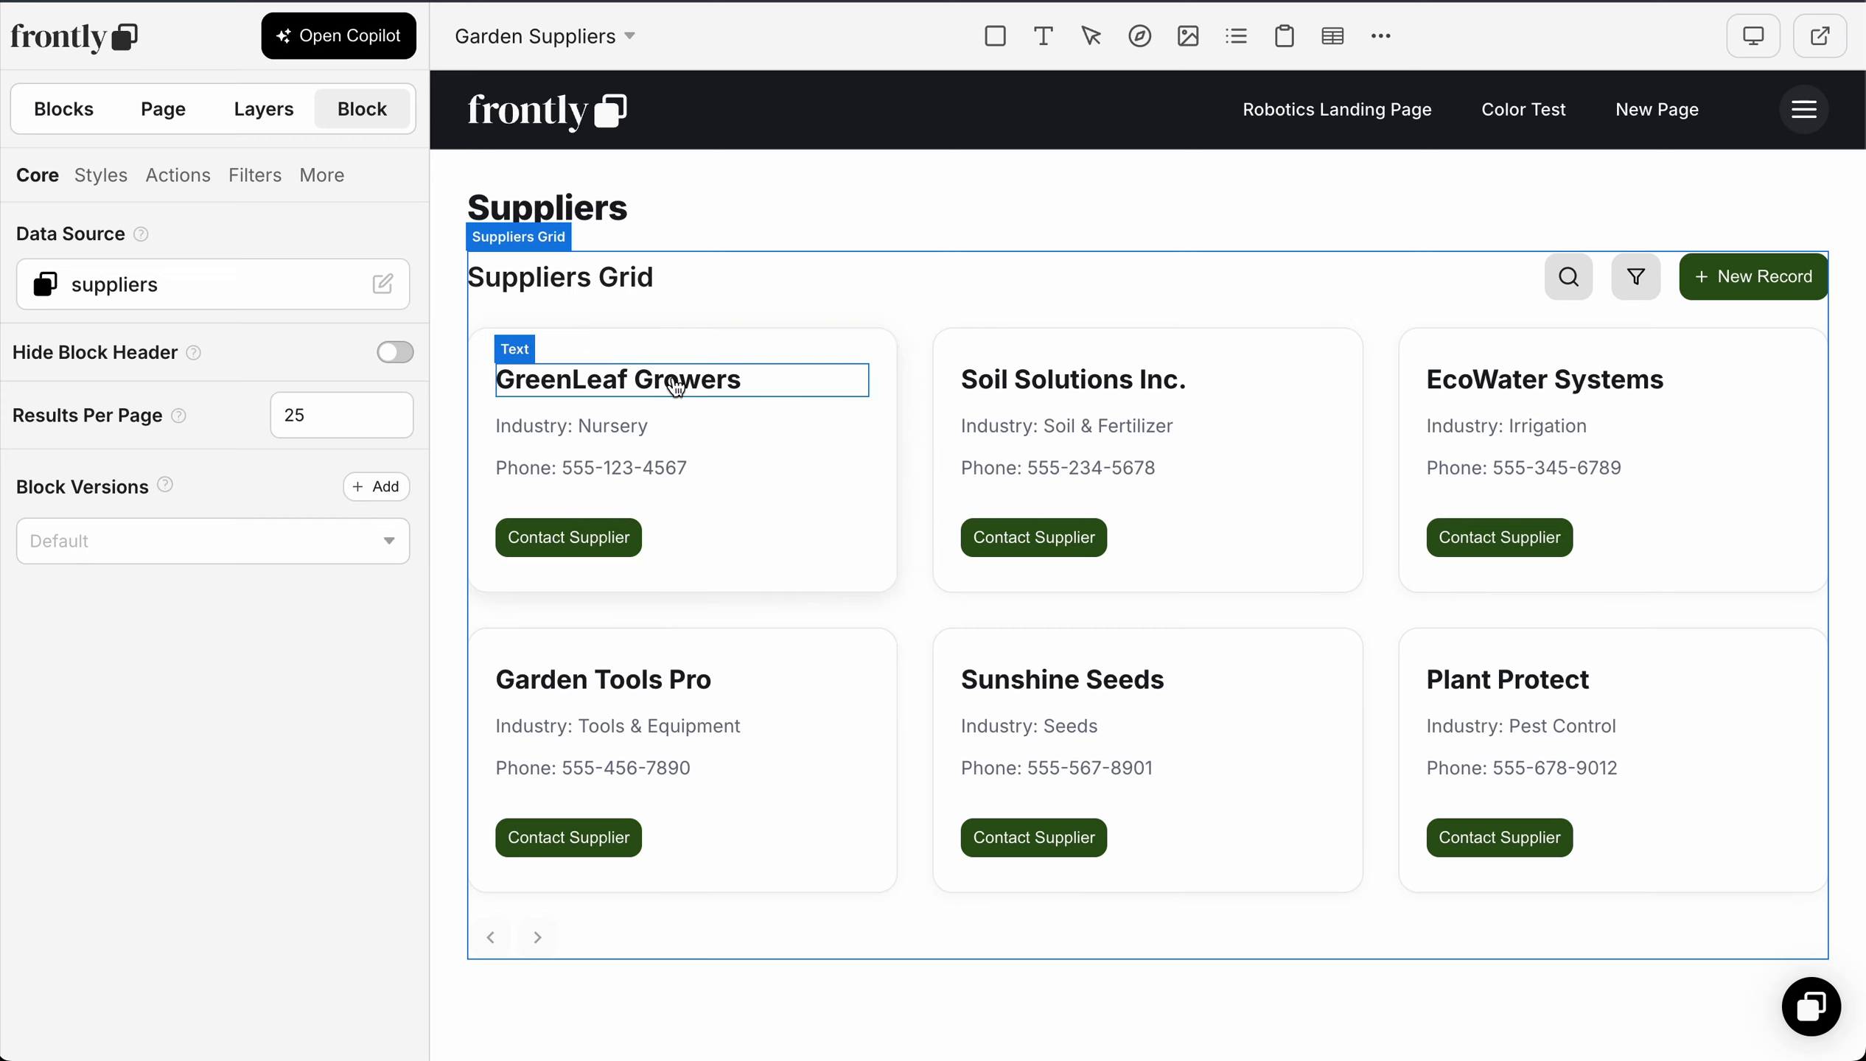
pyautogui.click(678, 390)
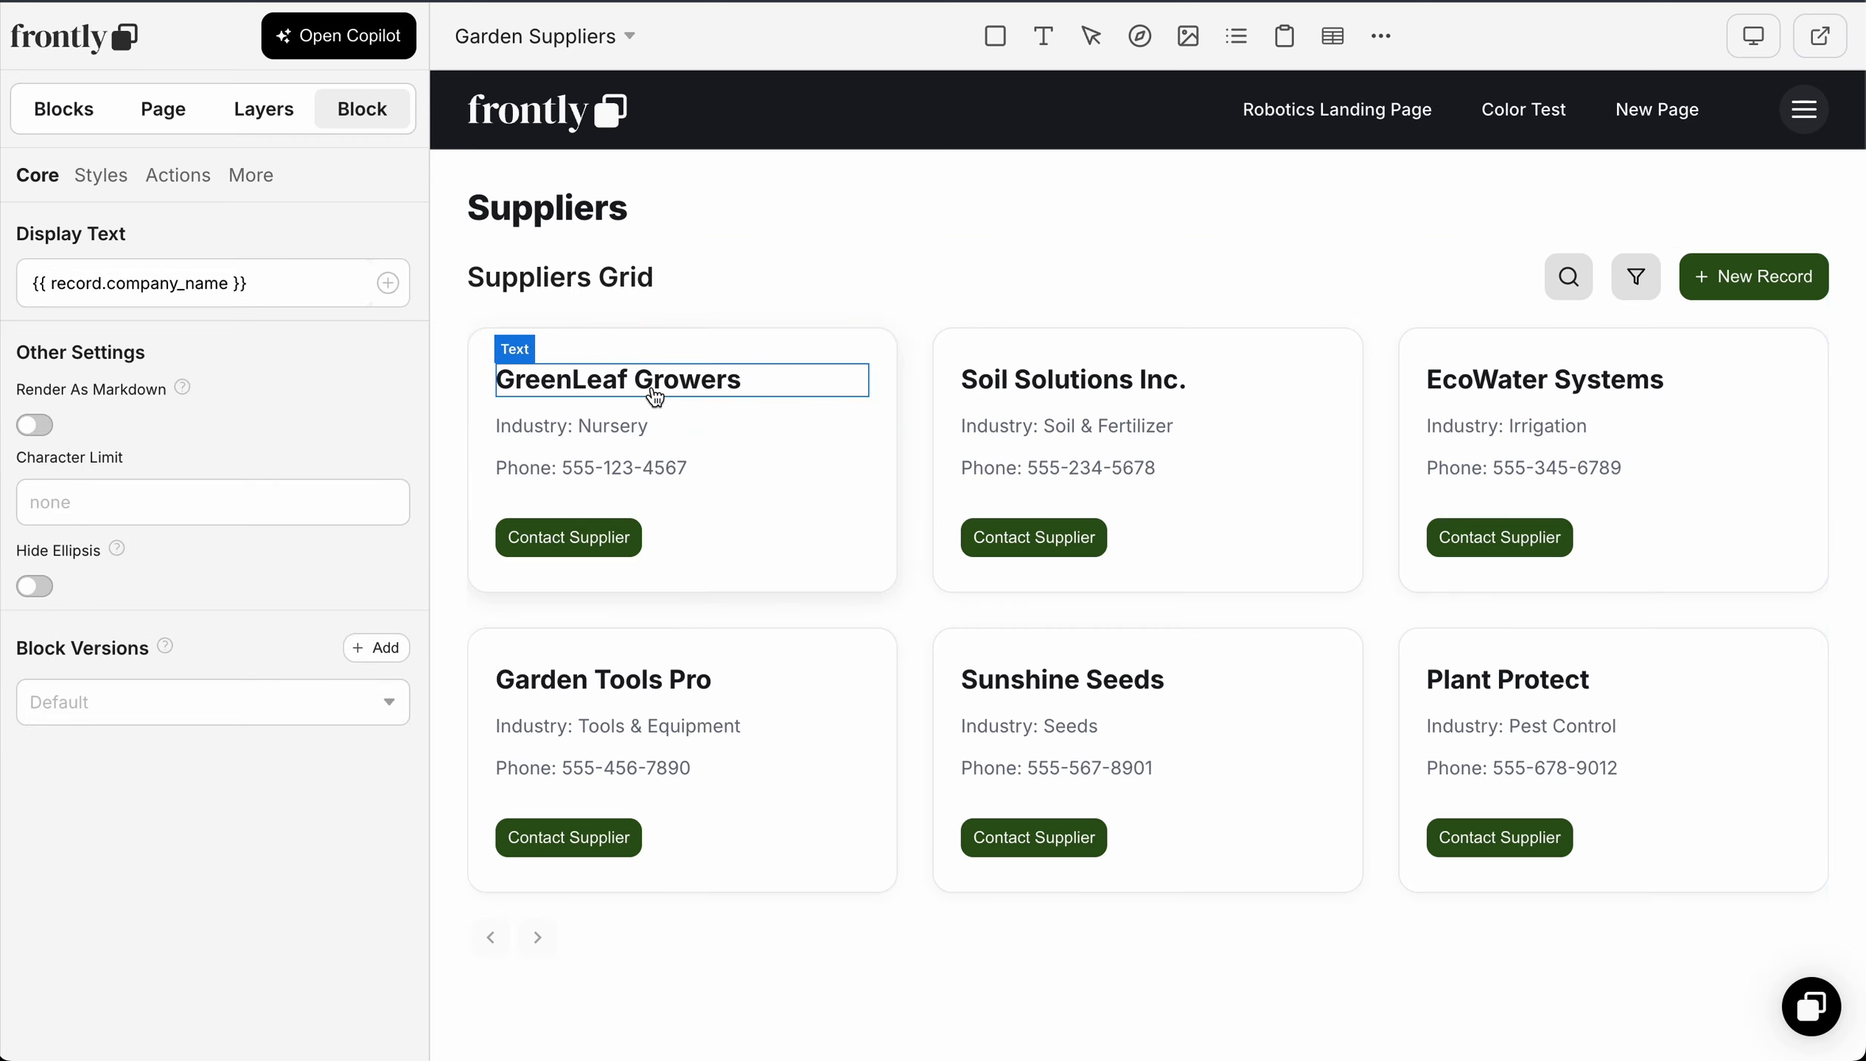
pyautogui.click(102, 177)
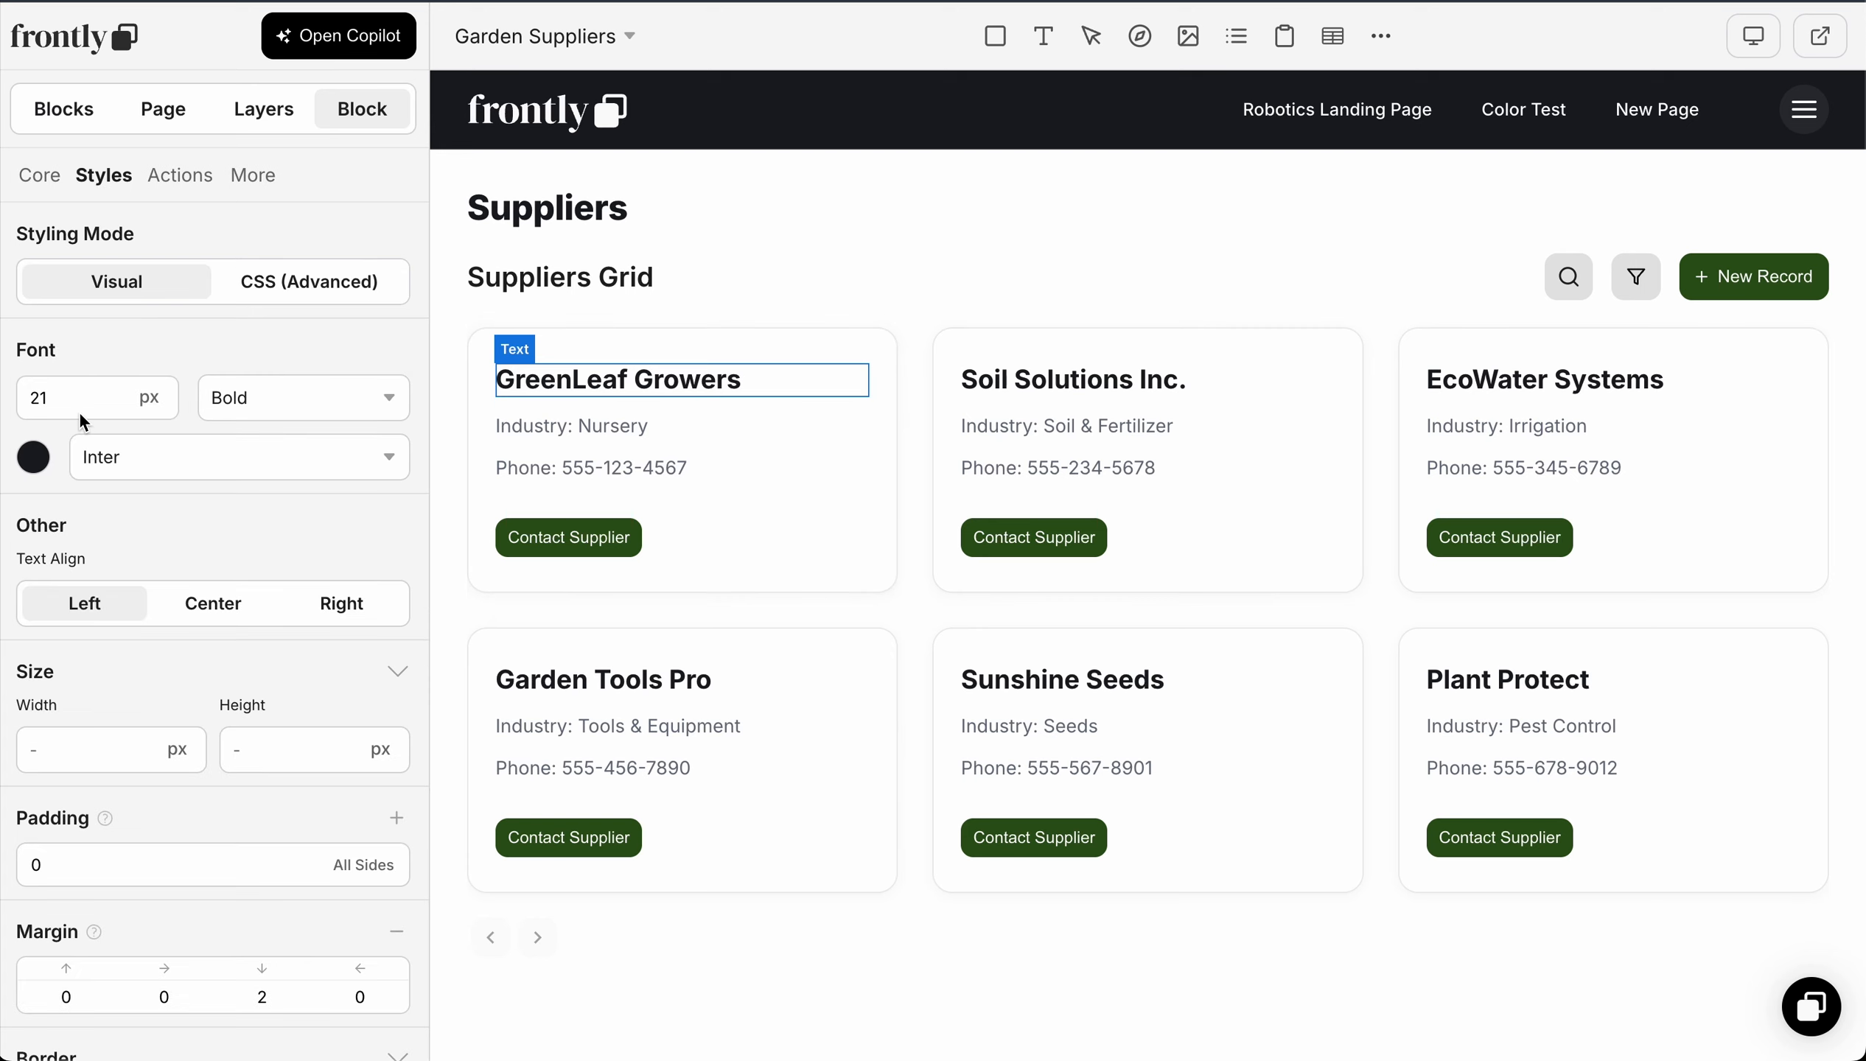
pyautogui.moveTo(90, 393); pyautogui.dragTo(3, 404)
pyautogui.write('28')
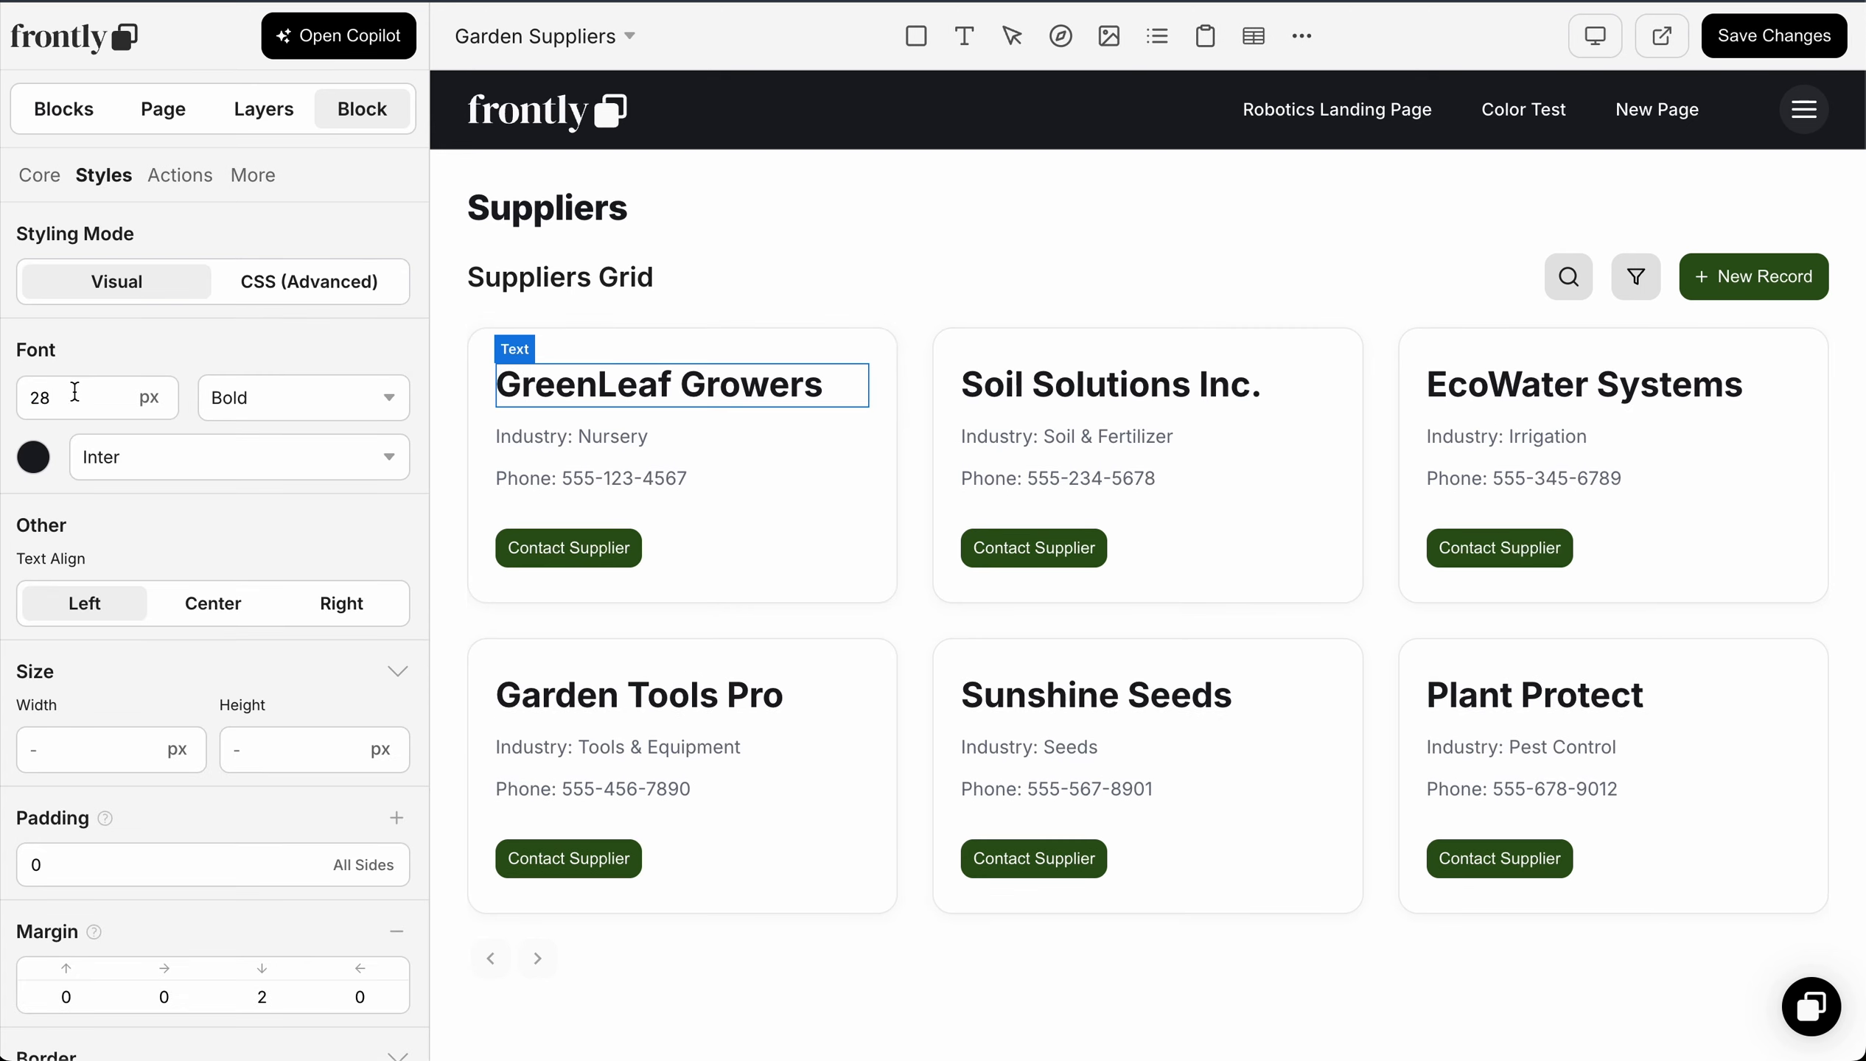
pyautogui.moveTo(71, 387); pyautogui.dragTo(40, 390)
pyautogui.write('6')
# Step: Change the company name text's font to DM Serif Display, keeping the Bold weight, and save the changes
pyautogui.click(267, 397)
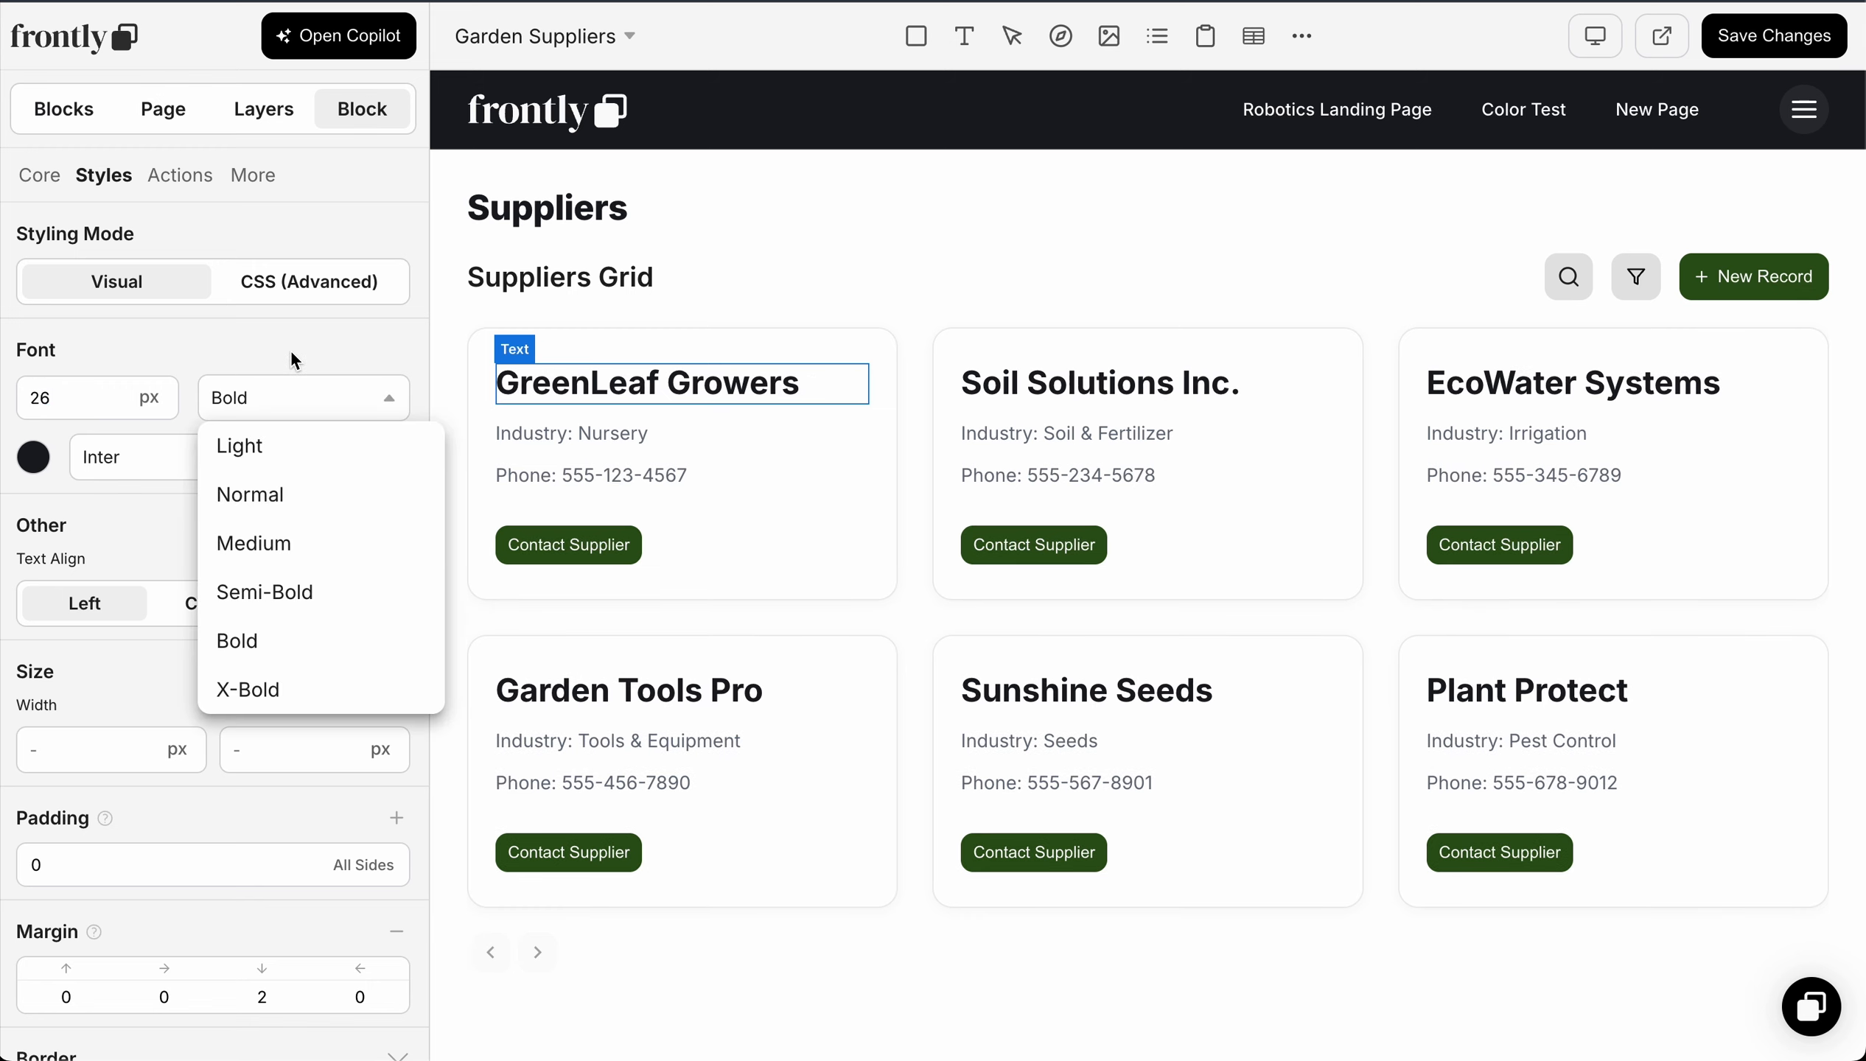
pyautogui.click(292, 360)
pyautogui.click(281, 464)
pyautogui.click(252, 556)
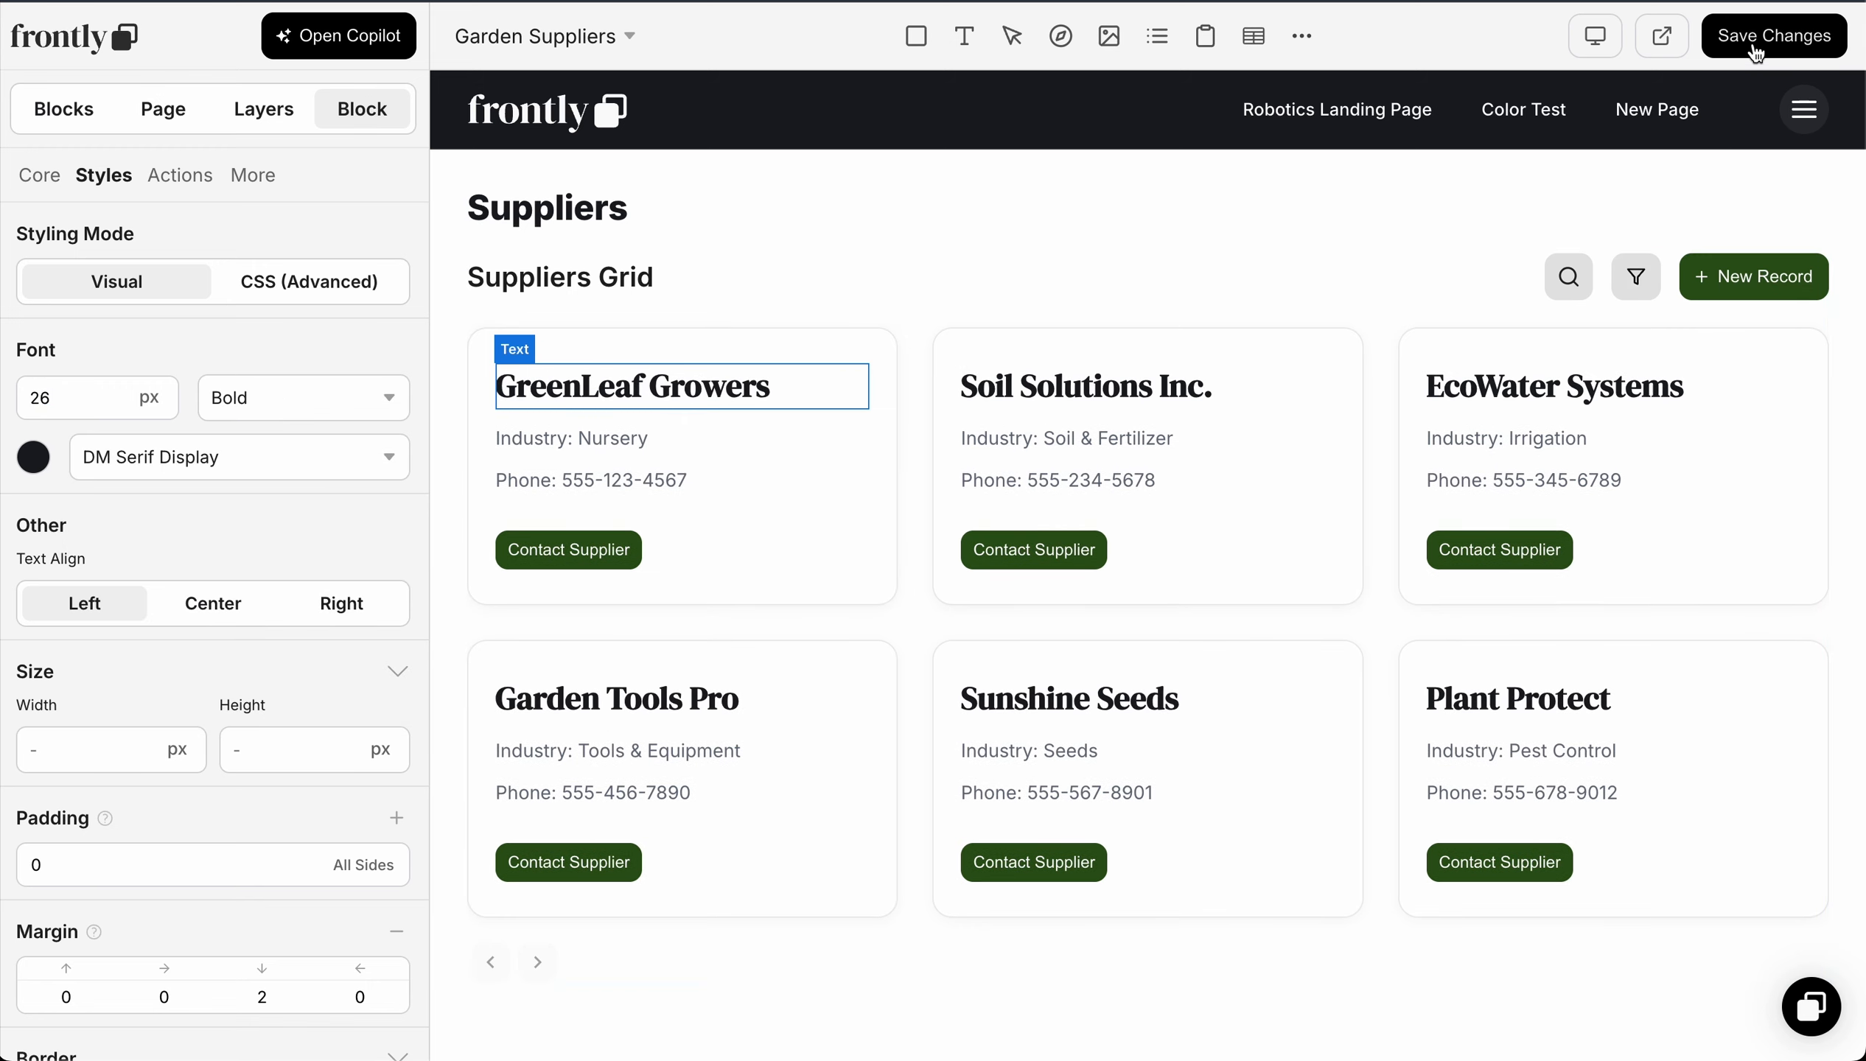
pyautogui.click(1816, 42)
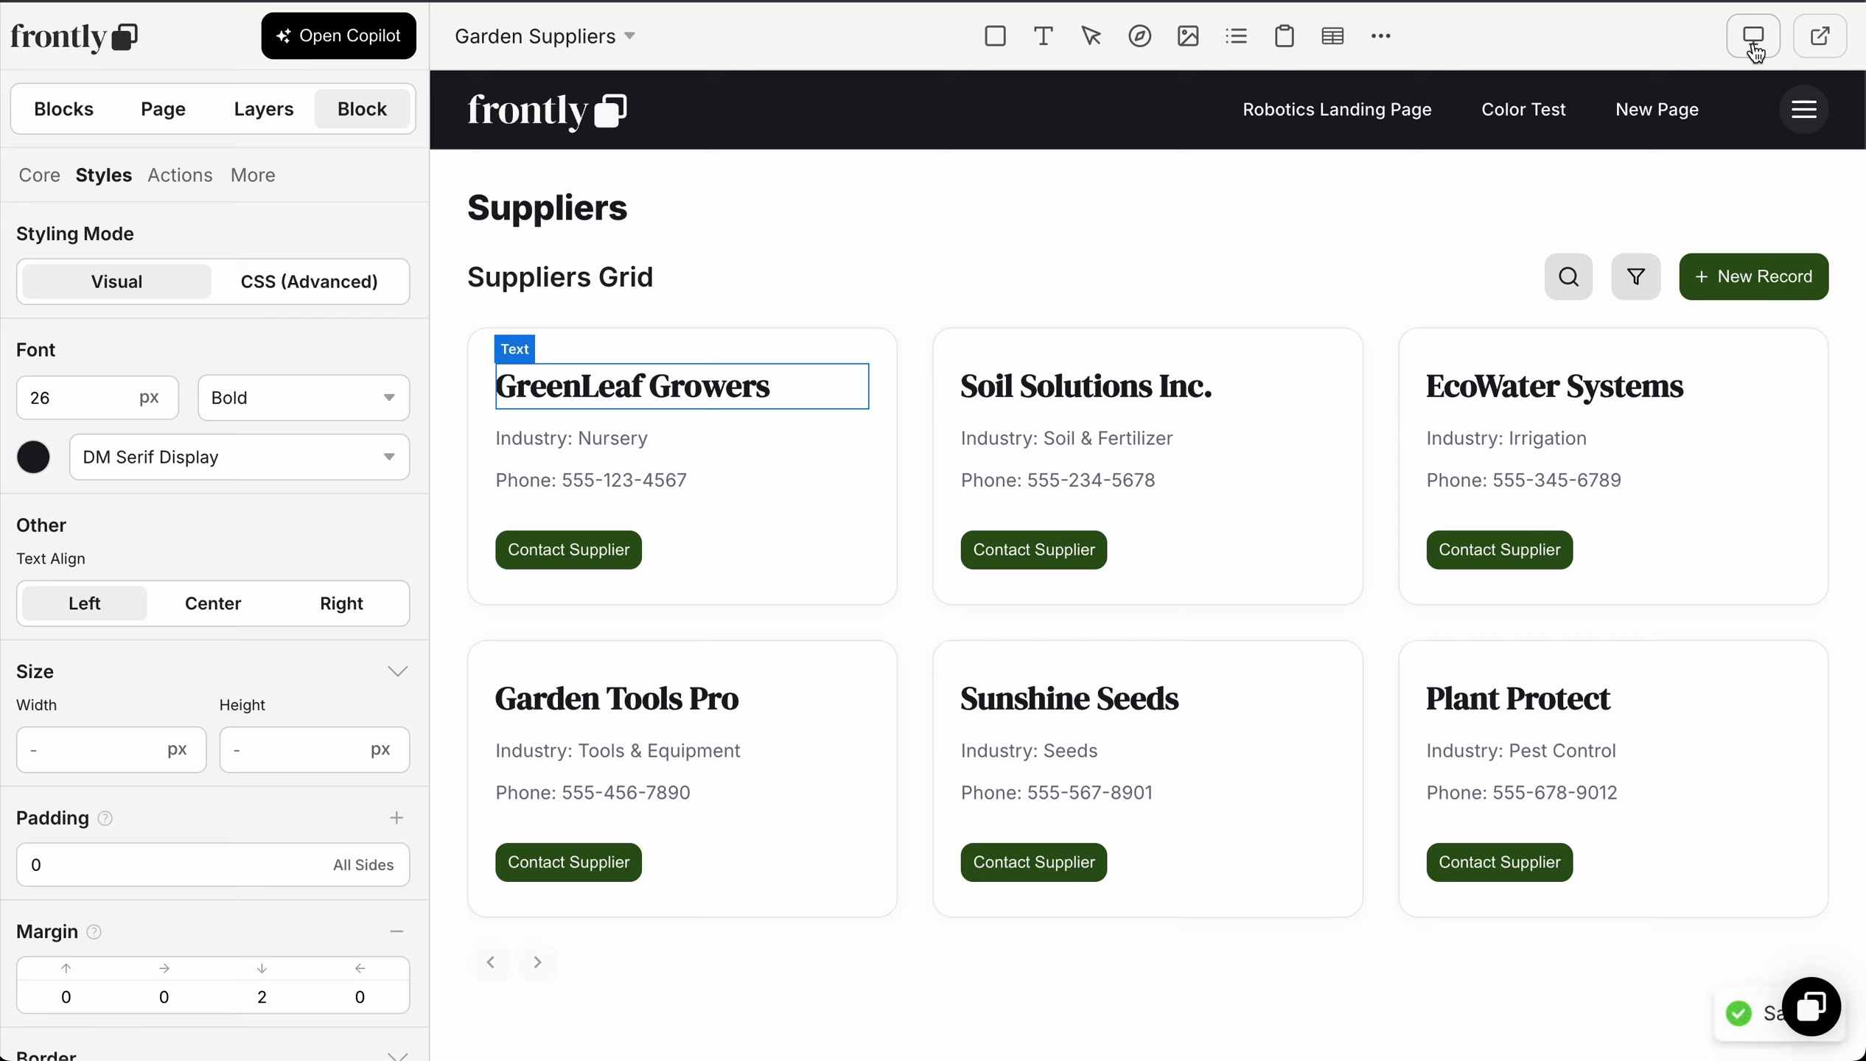
# Step: Open the live Garden Suppliers page, search the suppliers grid for "eco", and clear the search
pyautogui.click(1820, 41)
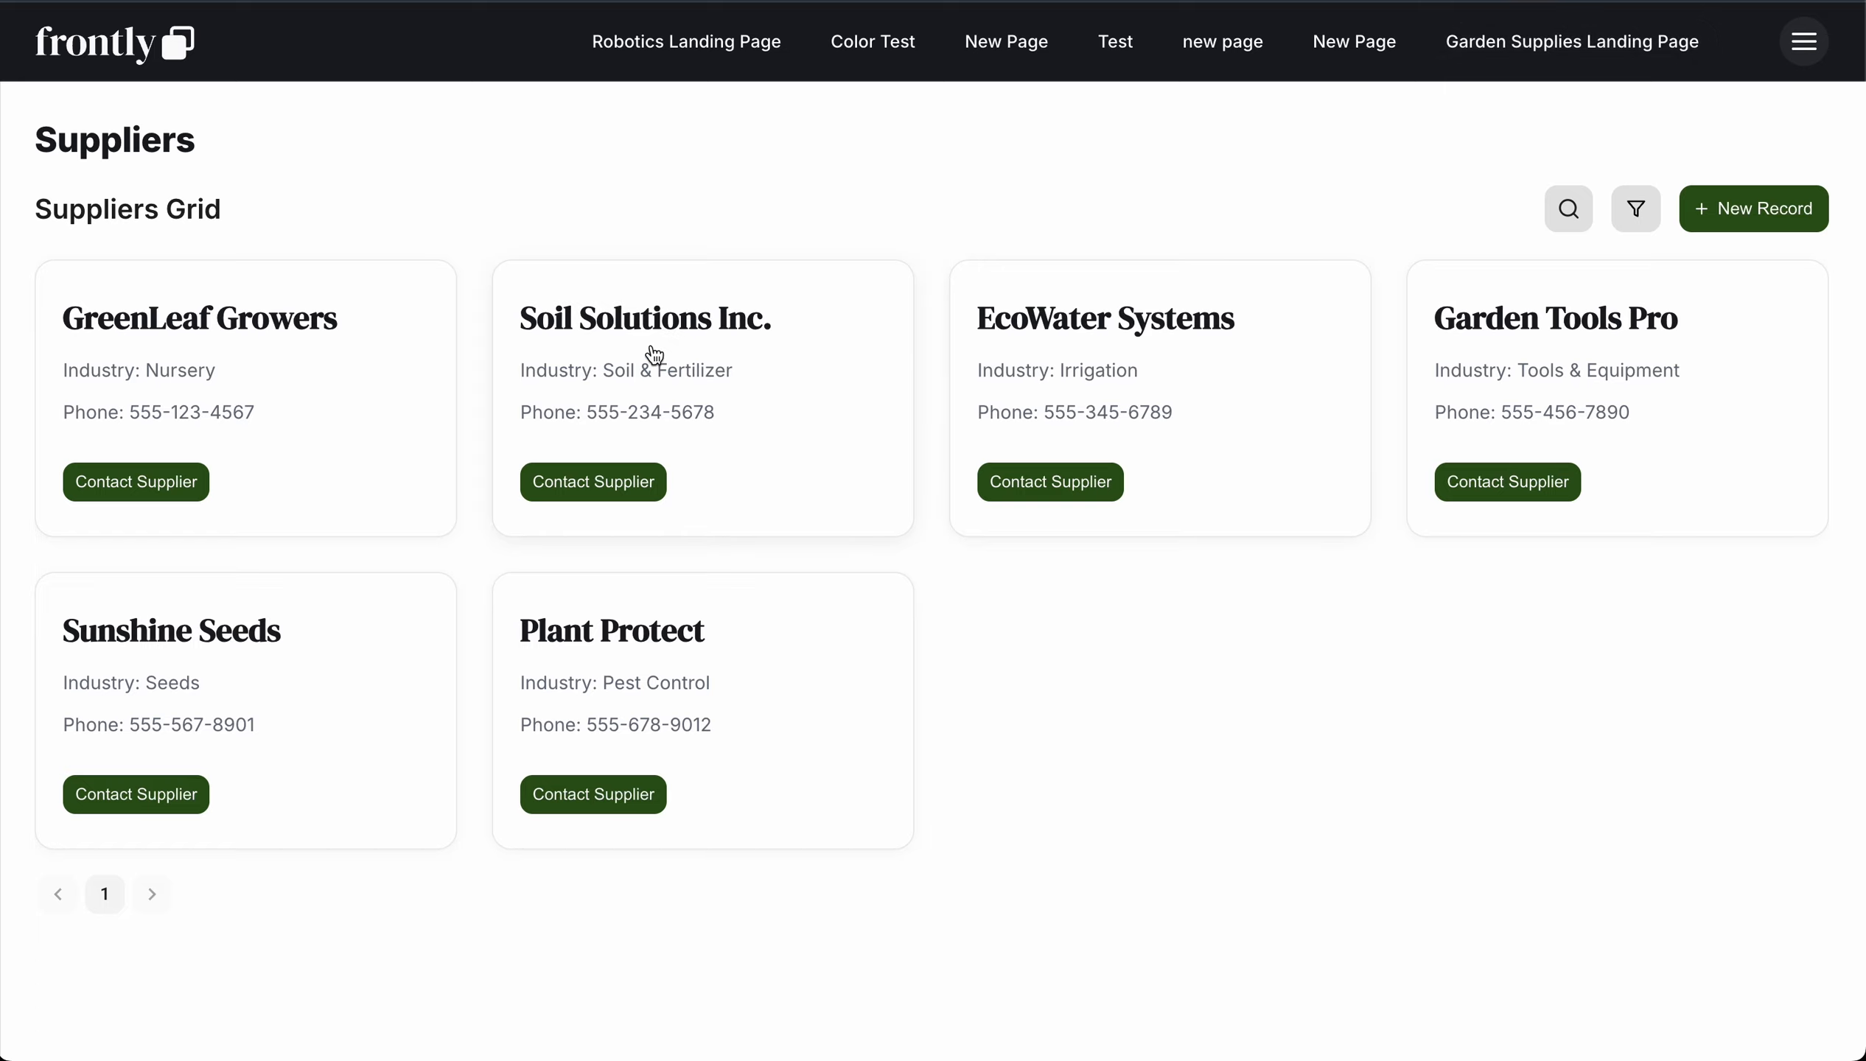
pyautogui.click(1567, 220)
pyautogui.write('eco')
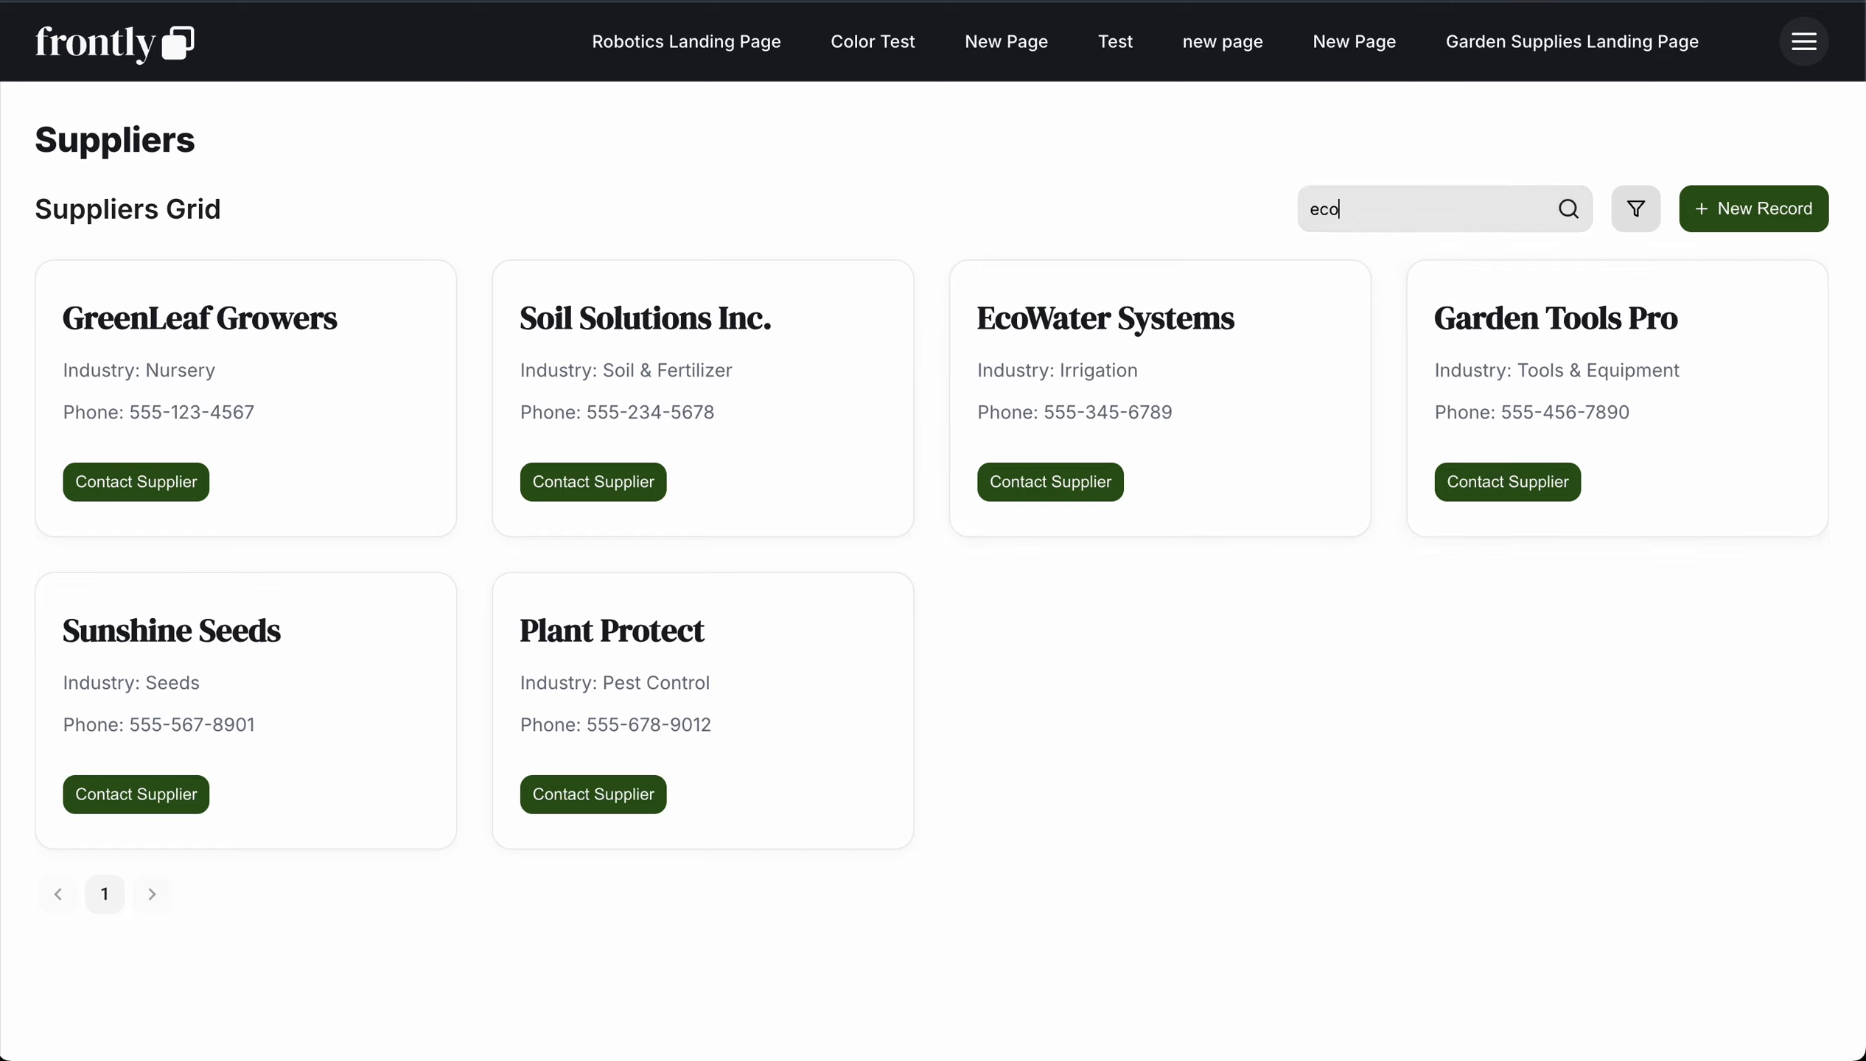
pyautogui.press('super+a')
pyautogui.press('BackSpace')
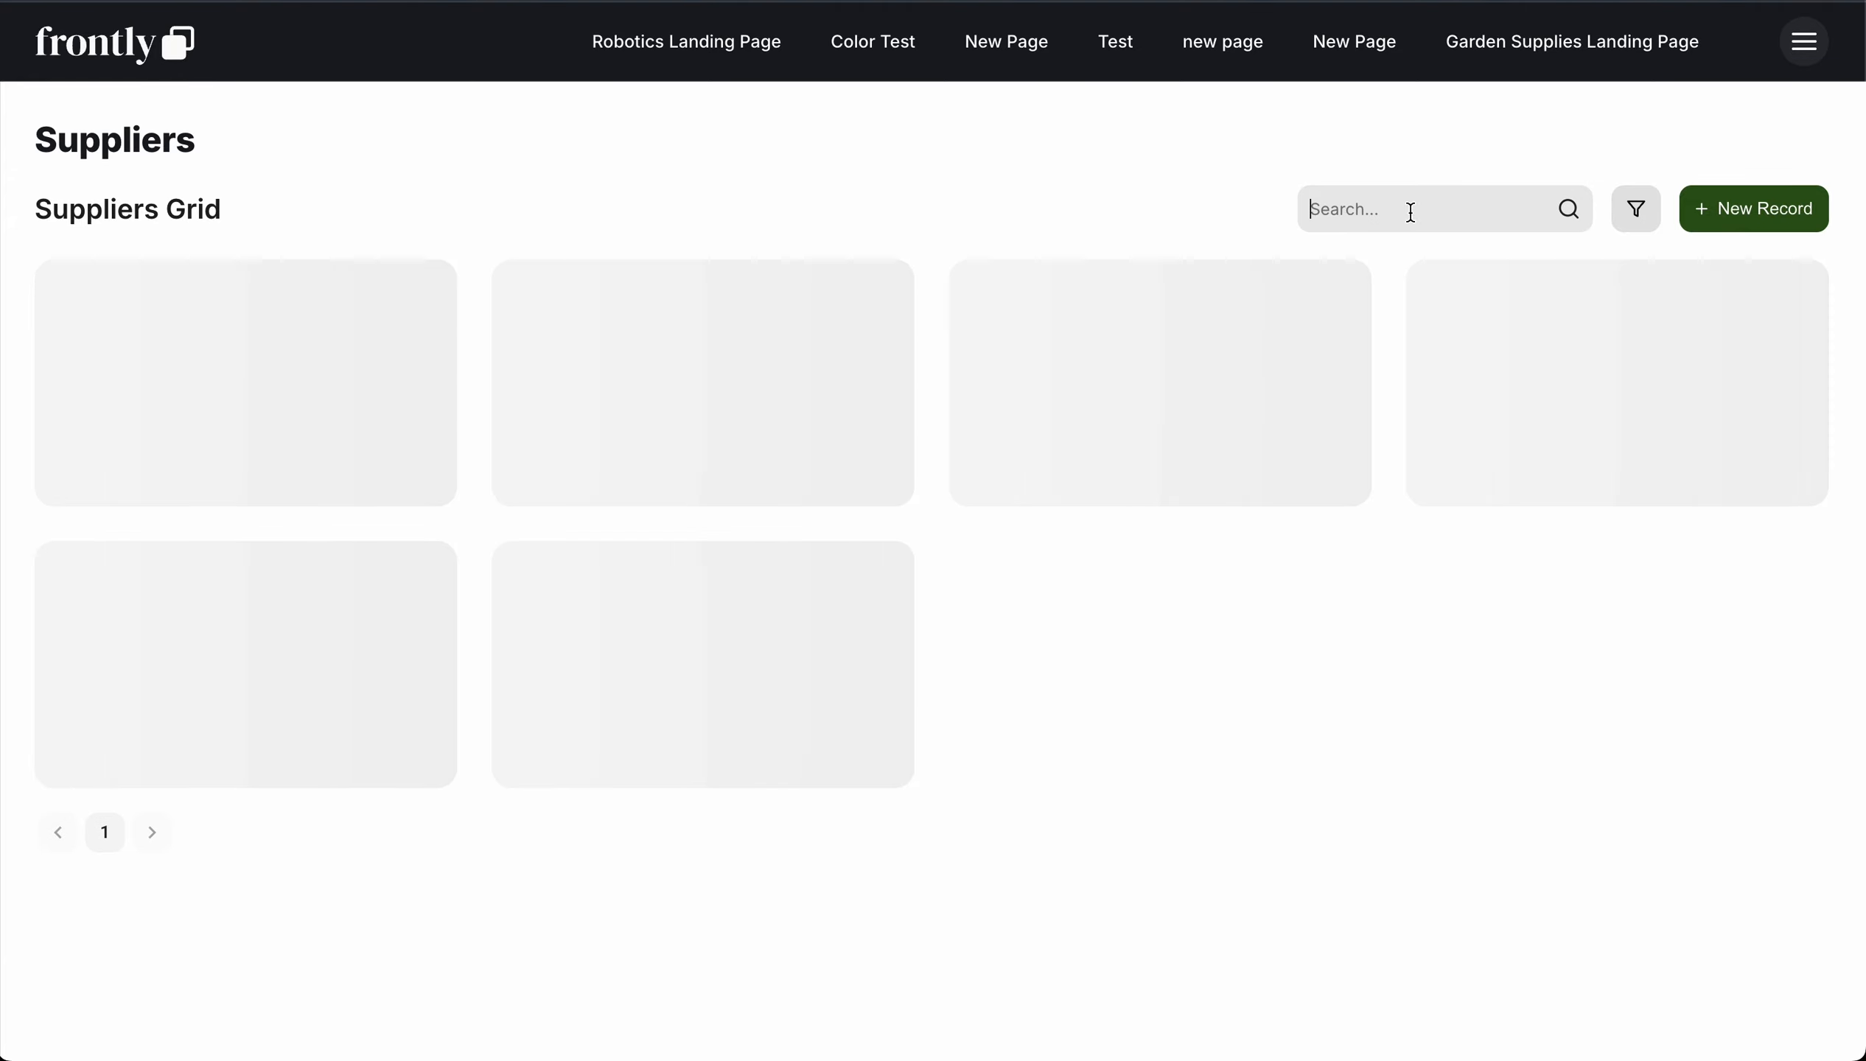
# Step: Replace the contact name in the Soil Solutions Inc. record, save the change, and close the record
pyautogui.click(763, 355)
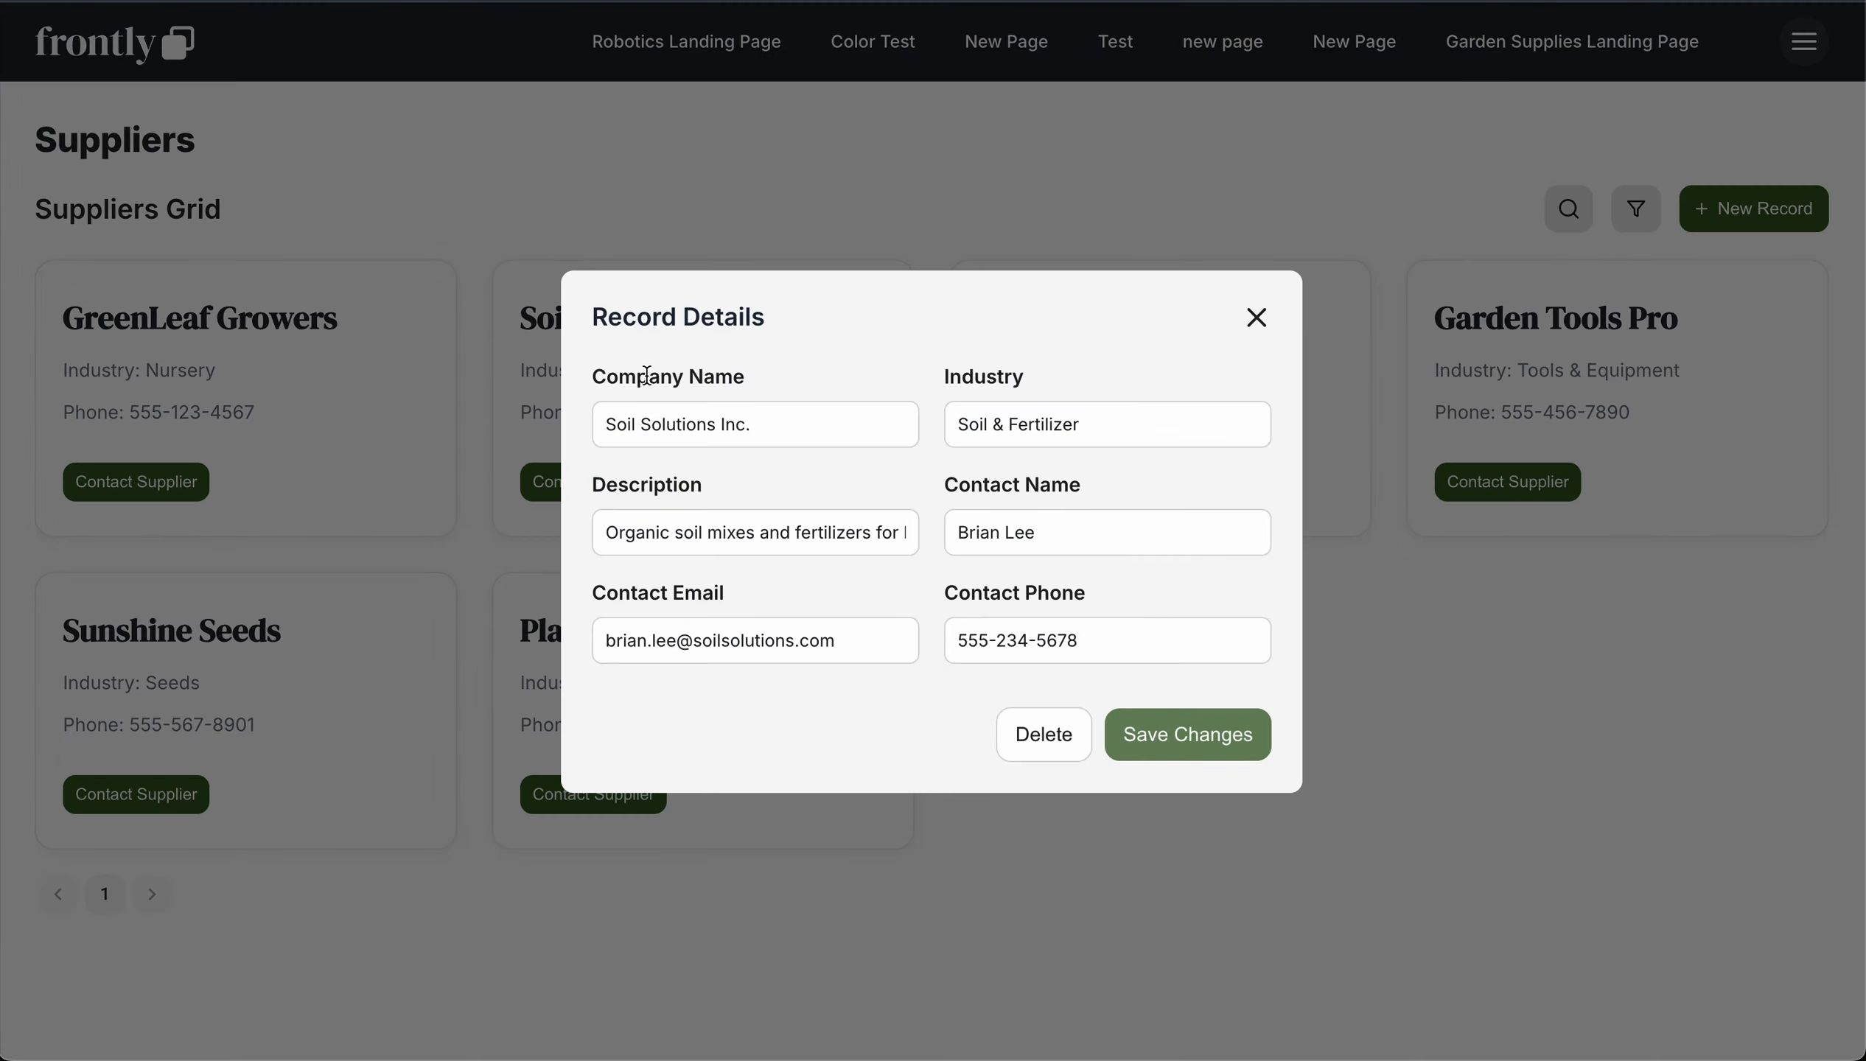
pyautogui.tripleClick(1052, 529)
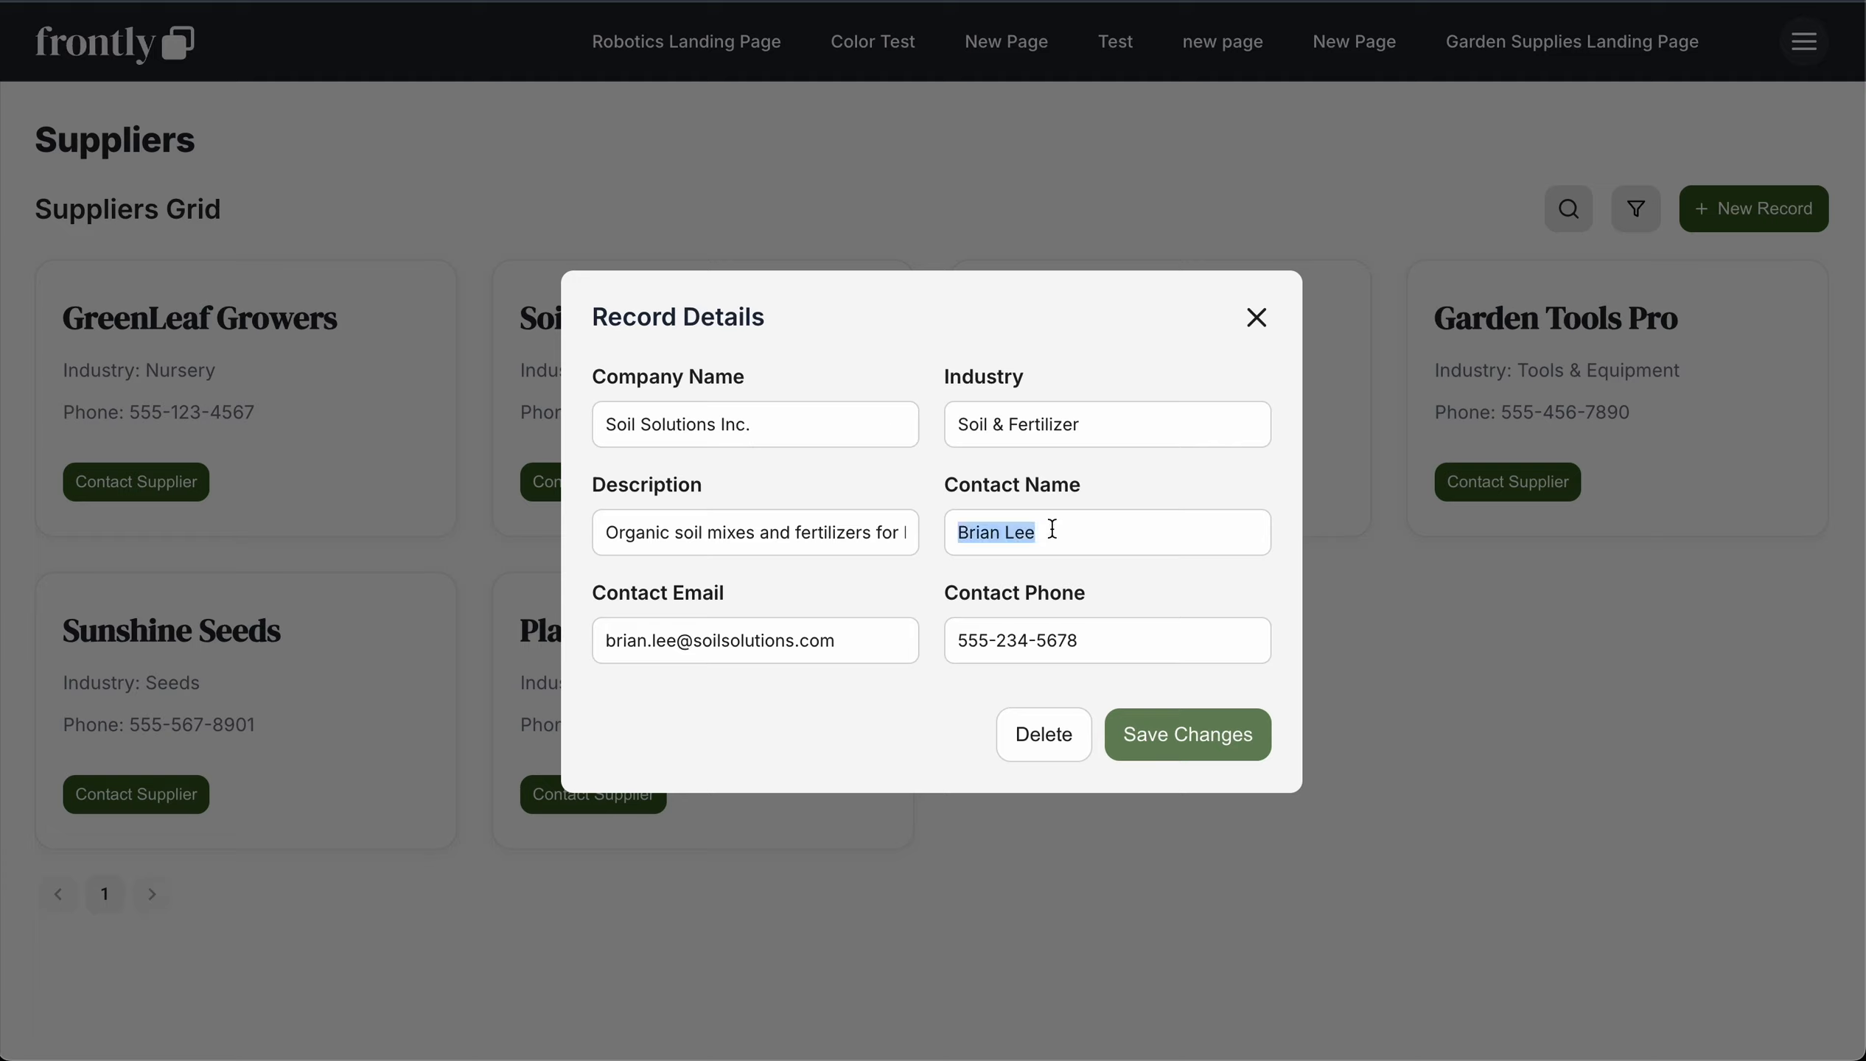
pyautogui.write('Patrick')
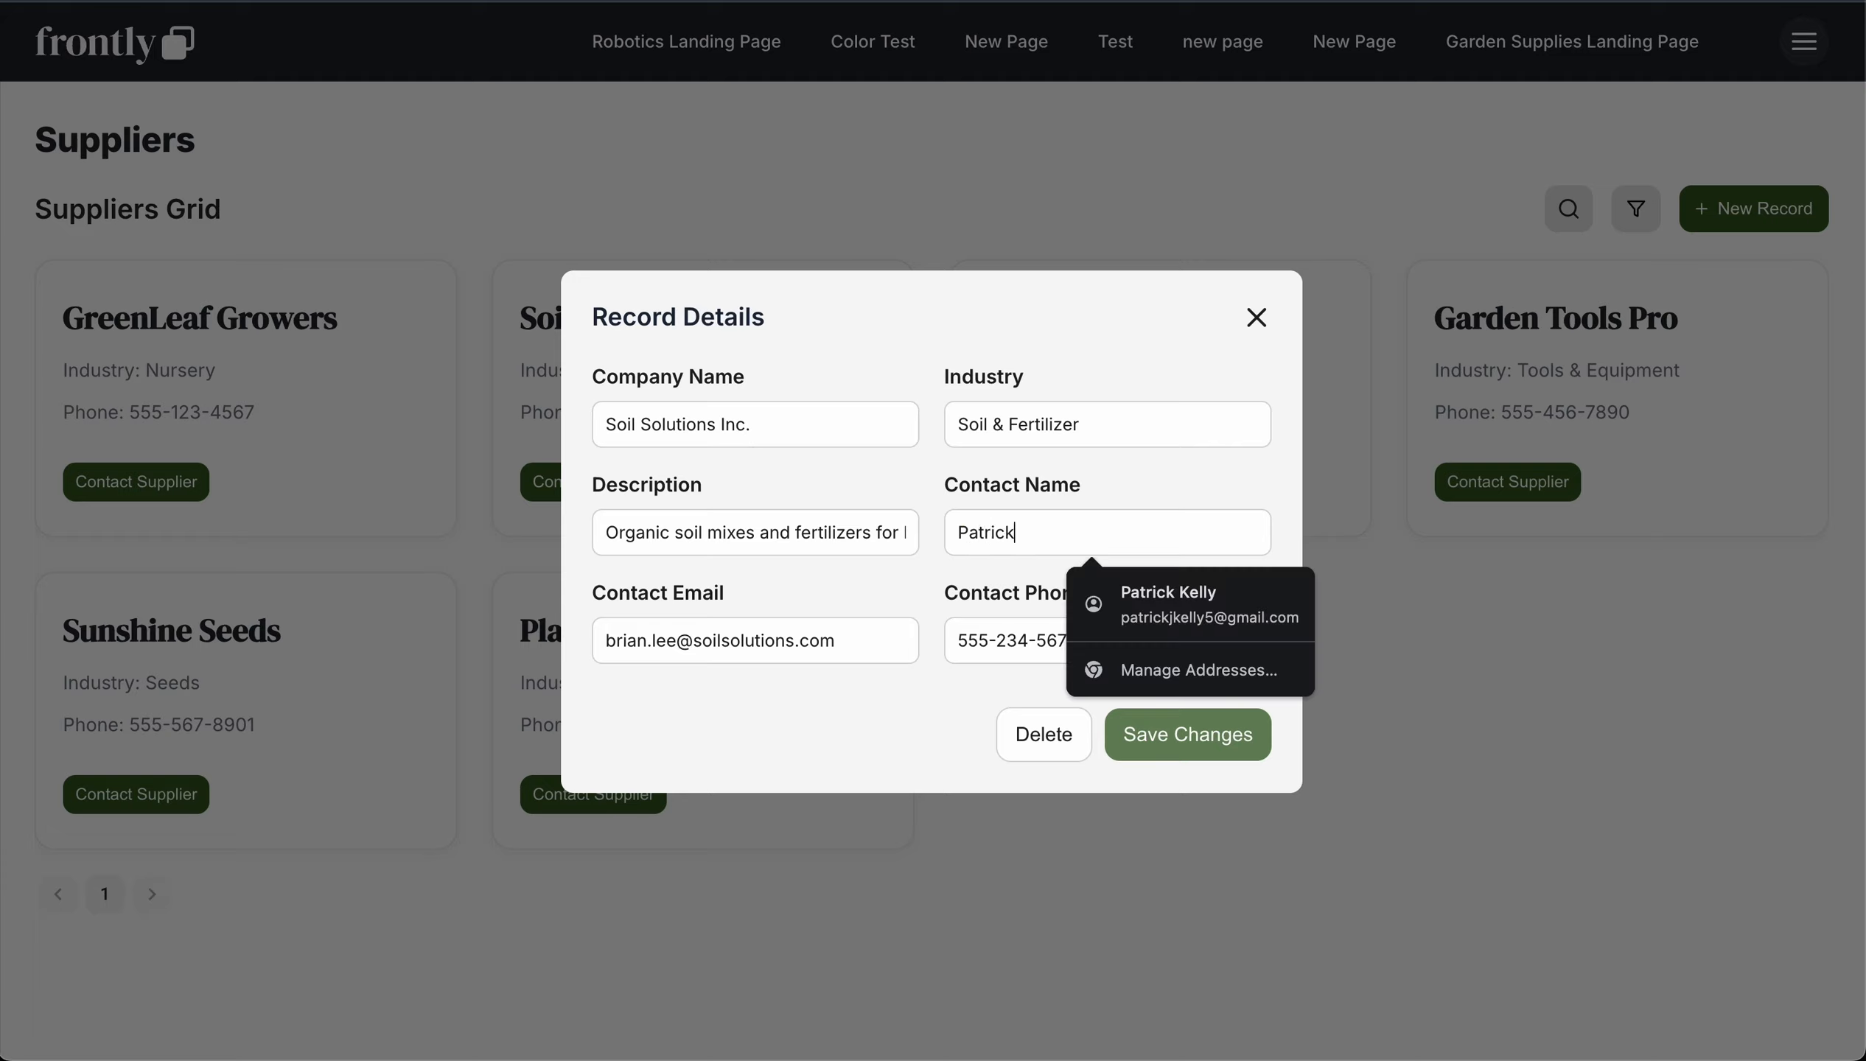
pyautogui.write(' From Frontly')
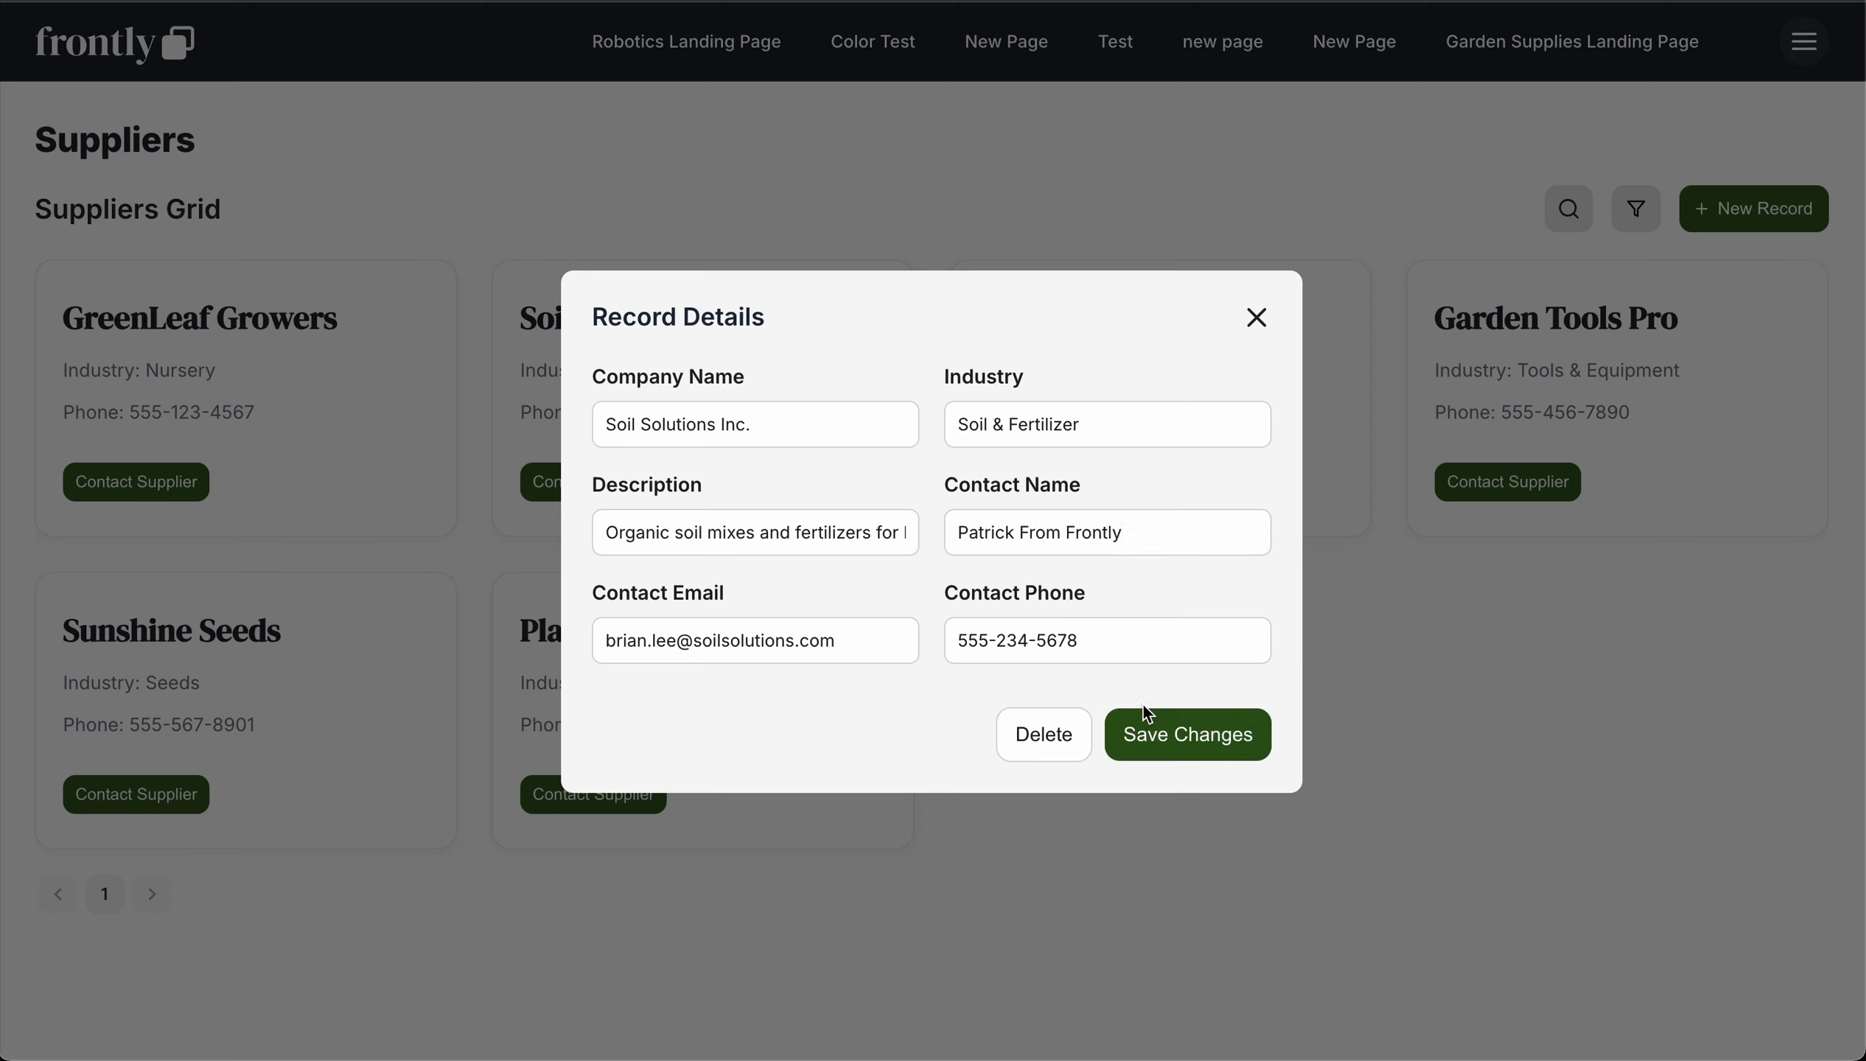
pyautogui.click(1147, 729)
pyautogui.click(1408, 545)
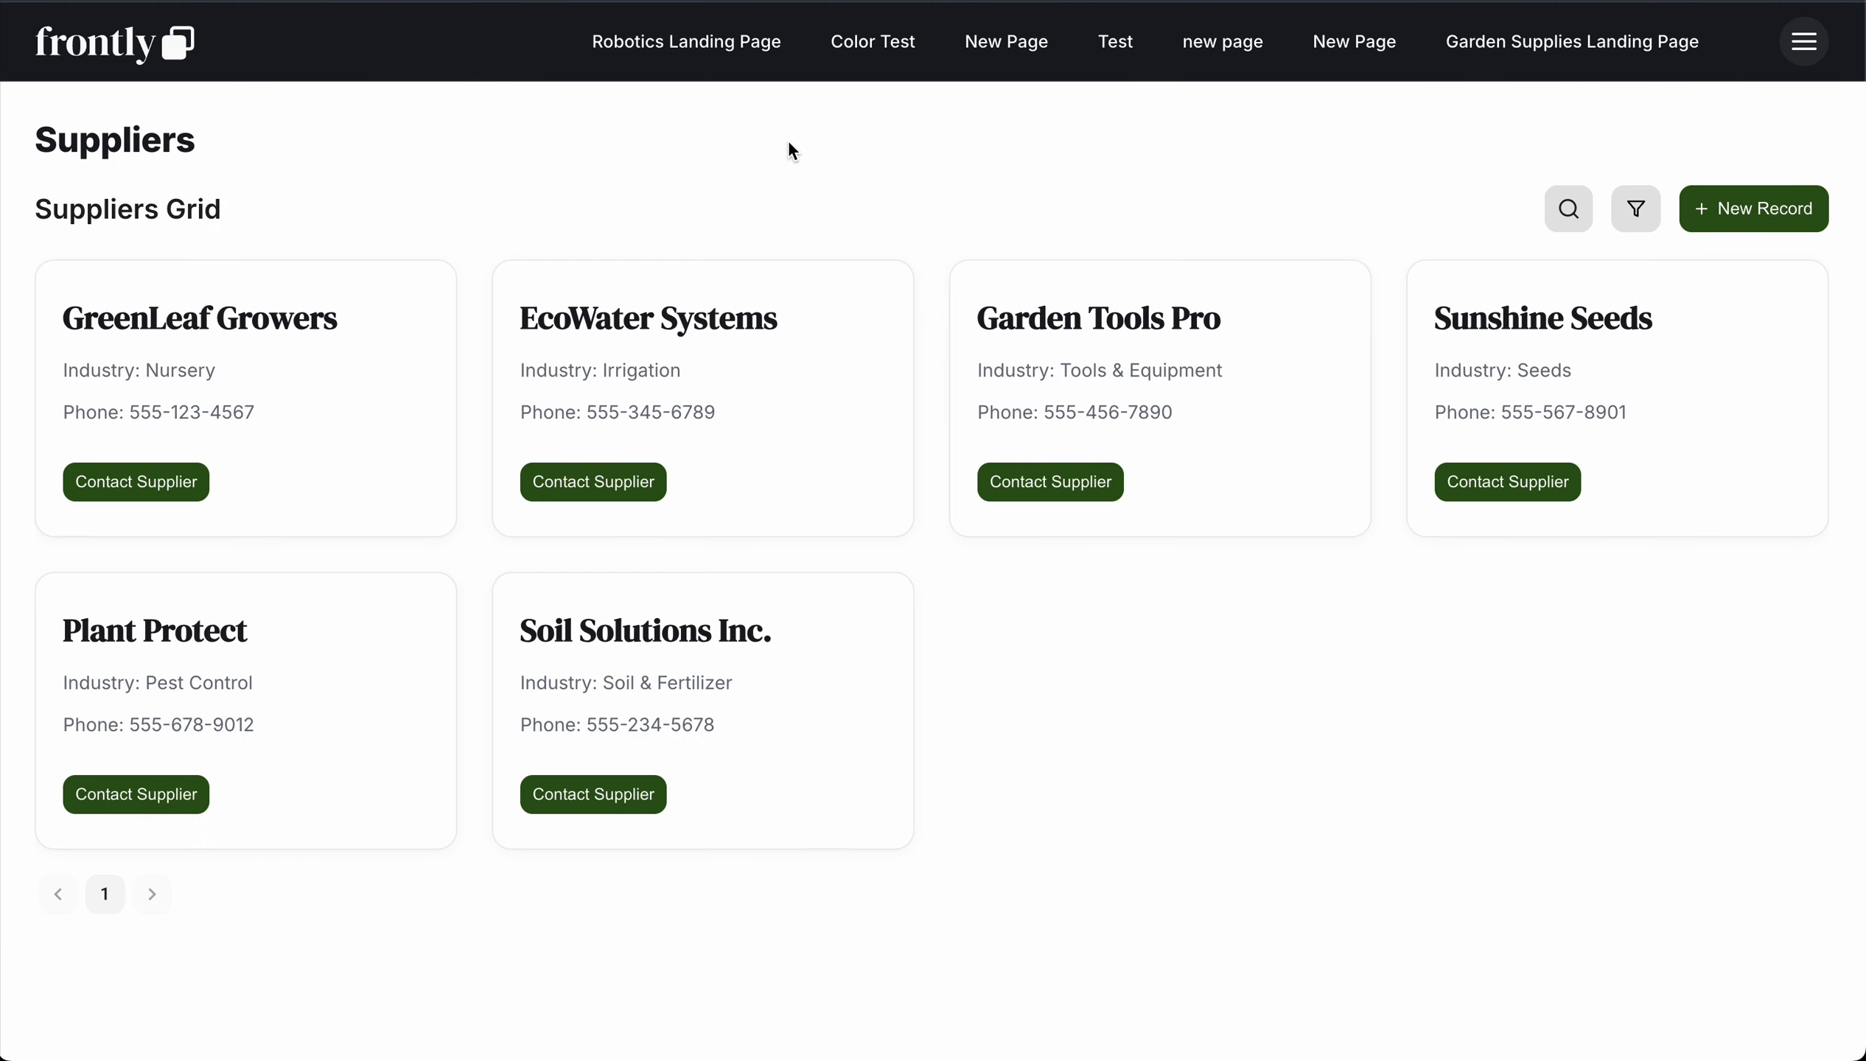
# Step: Check the details of several supplier records, including Garden Tools Pro, GreenLeaf Growers and the edited Soil Solutions Inc., closing each one
pyautogui.click(1067, 366)
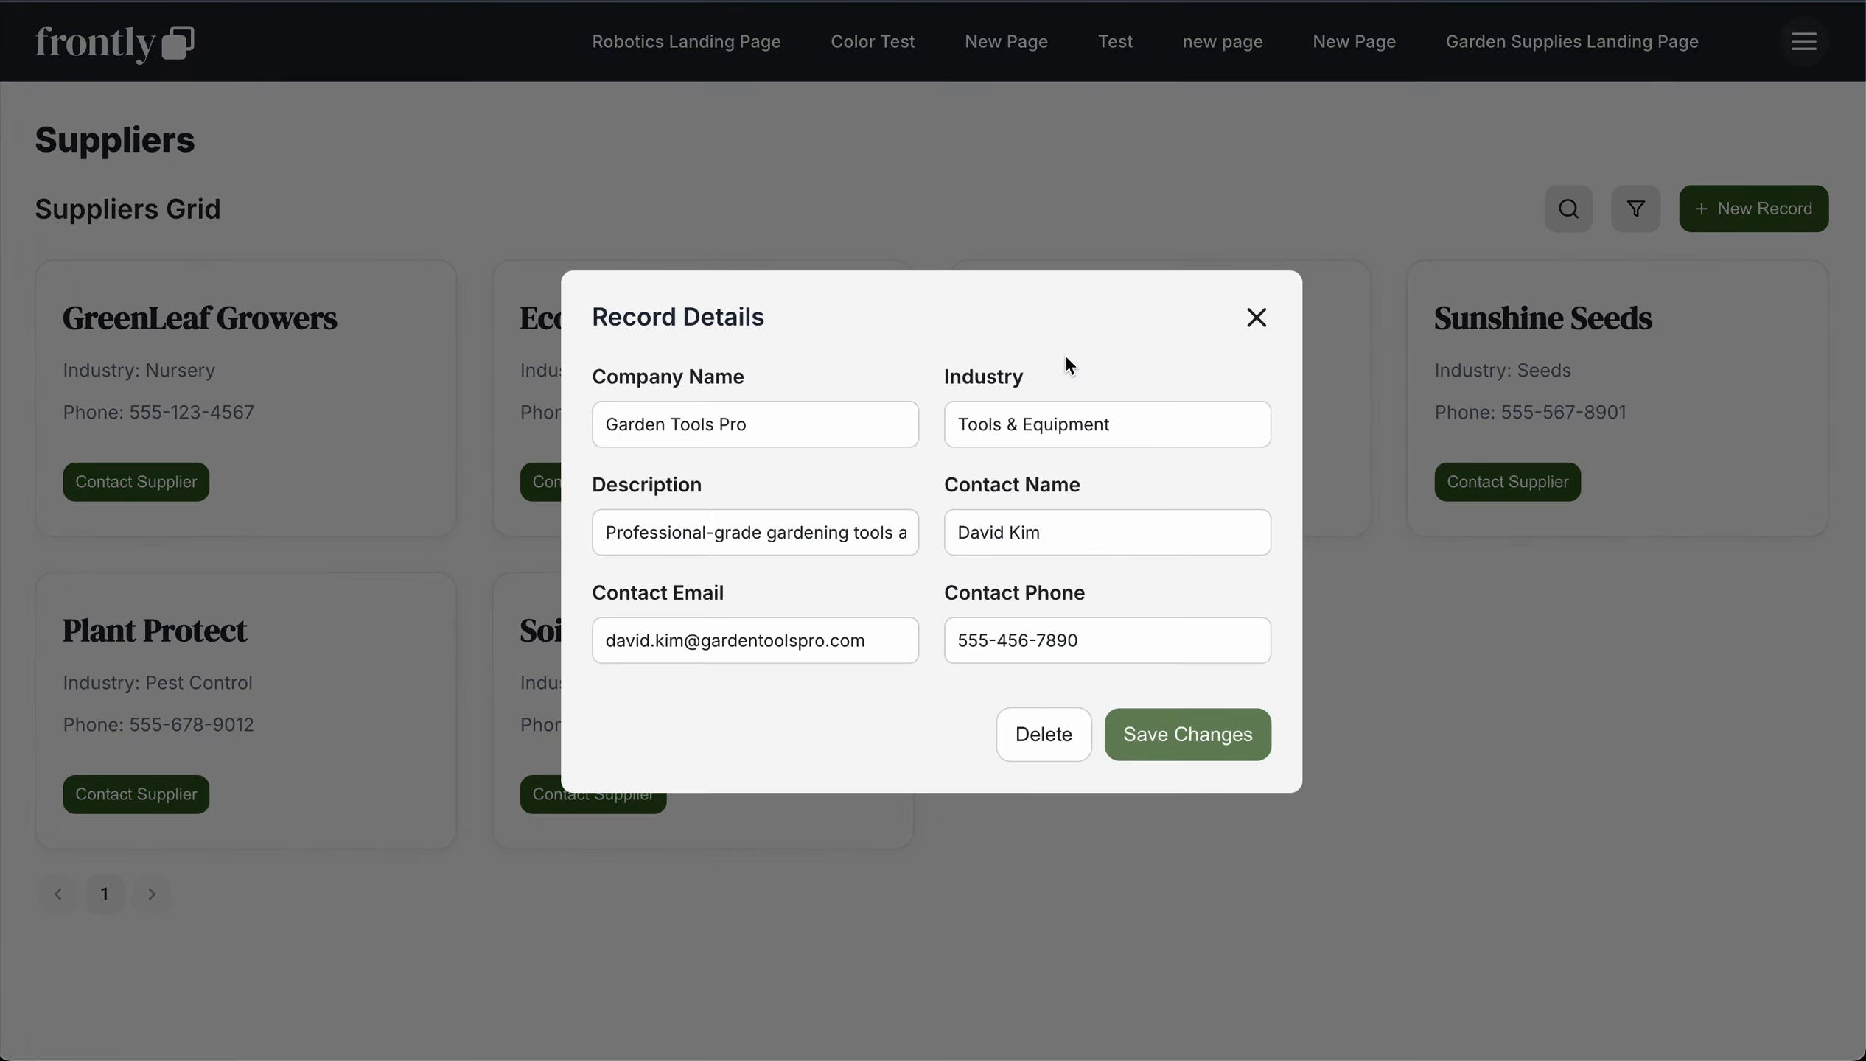
pyautogui.click(908, 180)
pyautogui.click(702, 370)
pyautogui.click(888, 208)
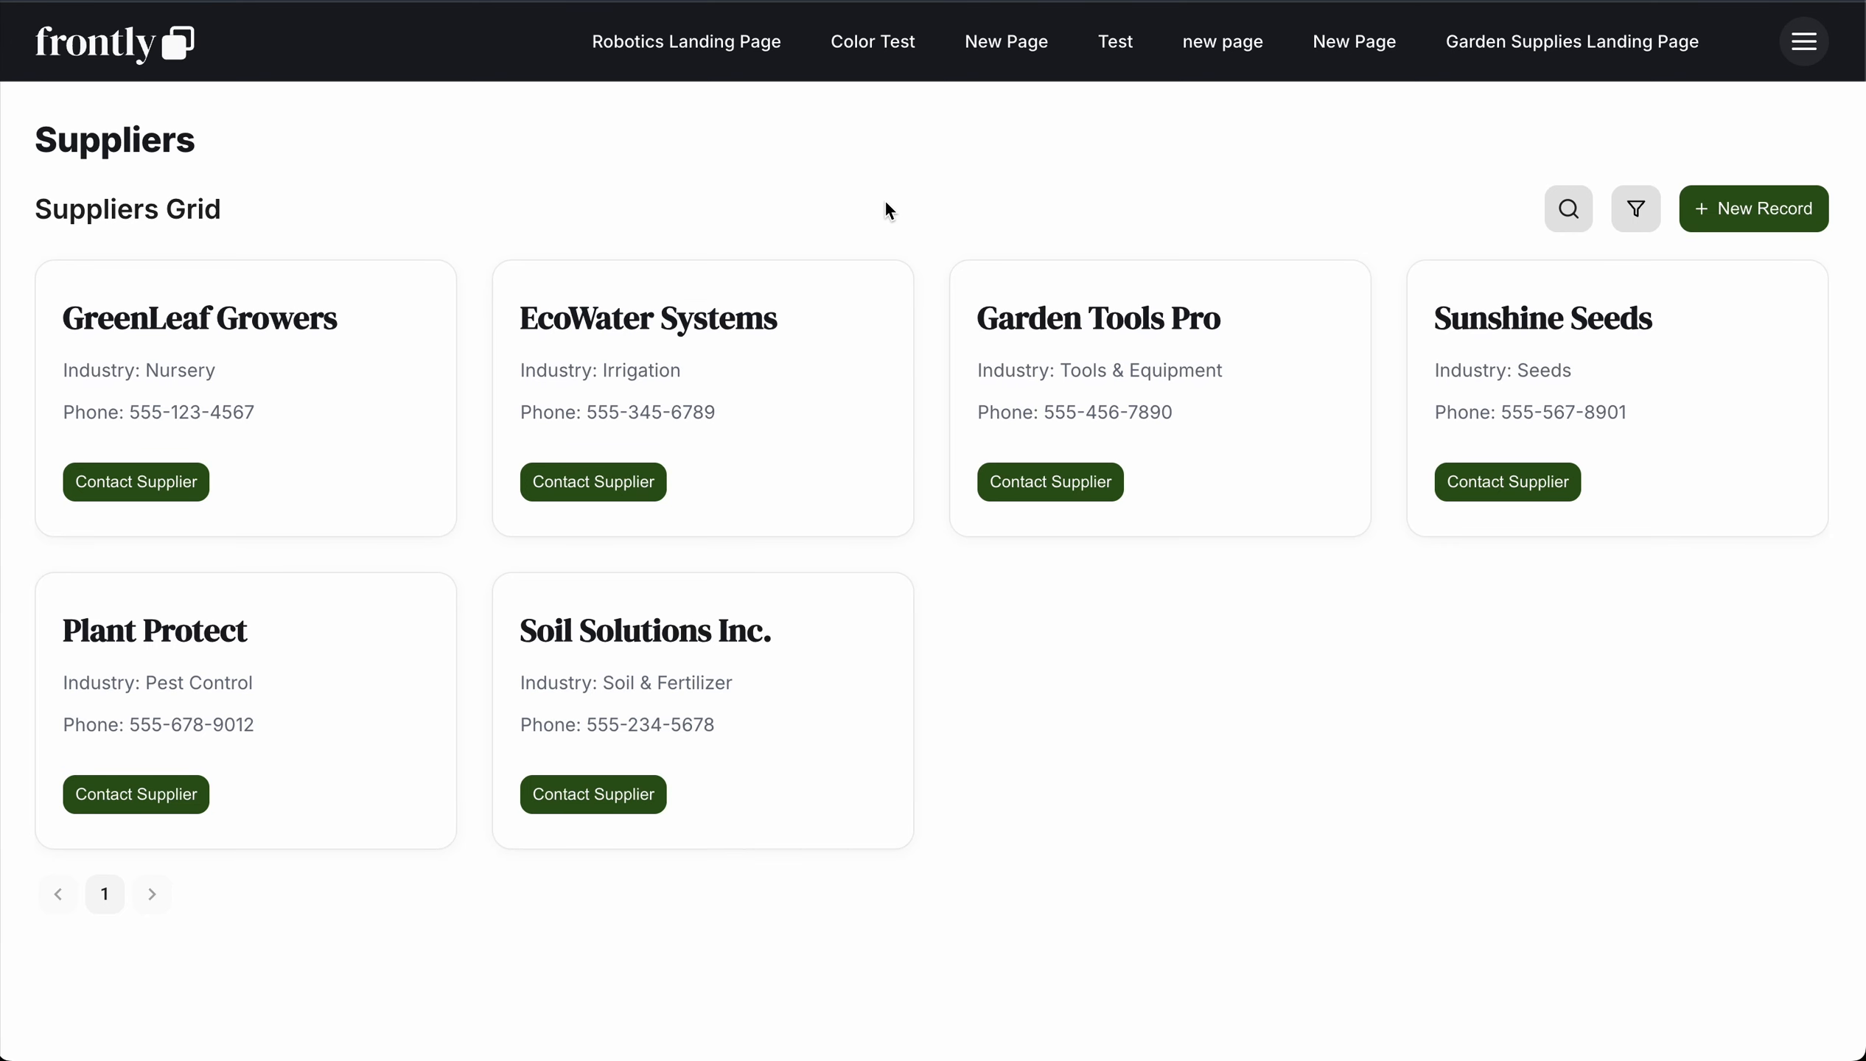
pyautogui.click(311, 399)
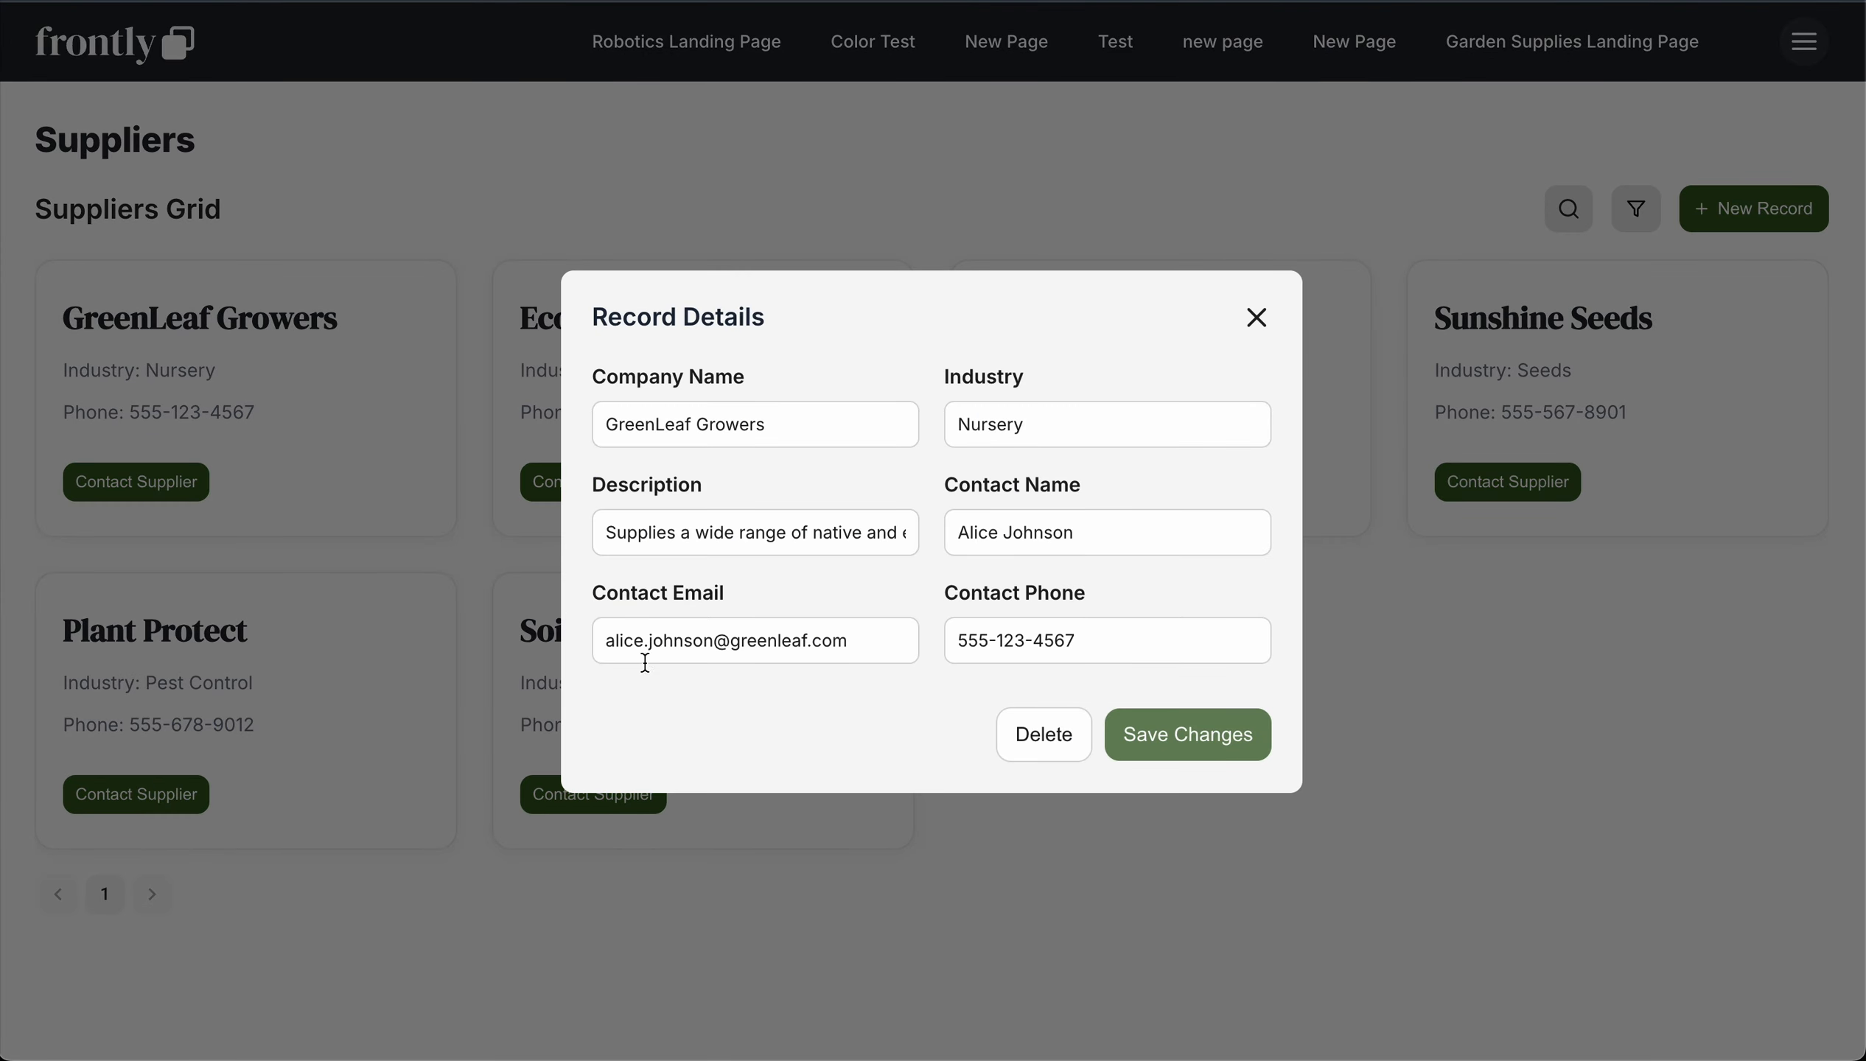
pyautogui.click(485, 661)
pyautogui.click(589, 658)
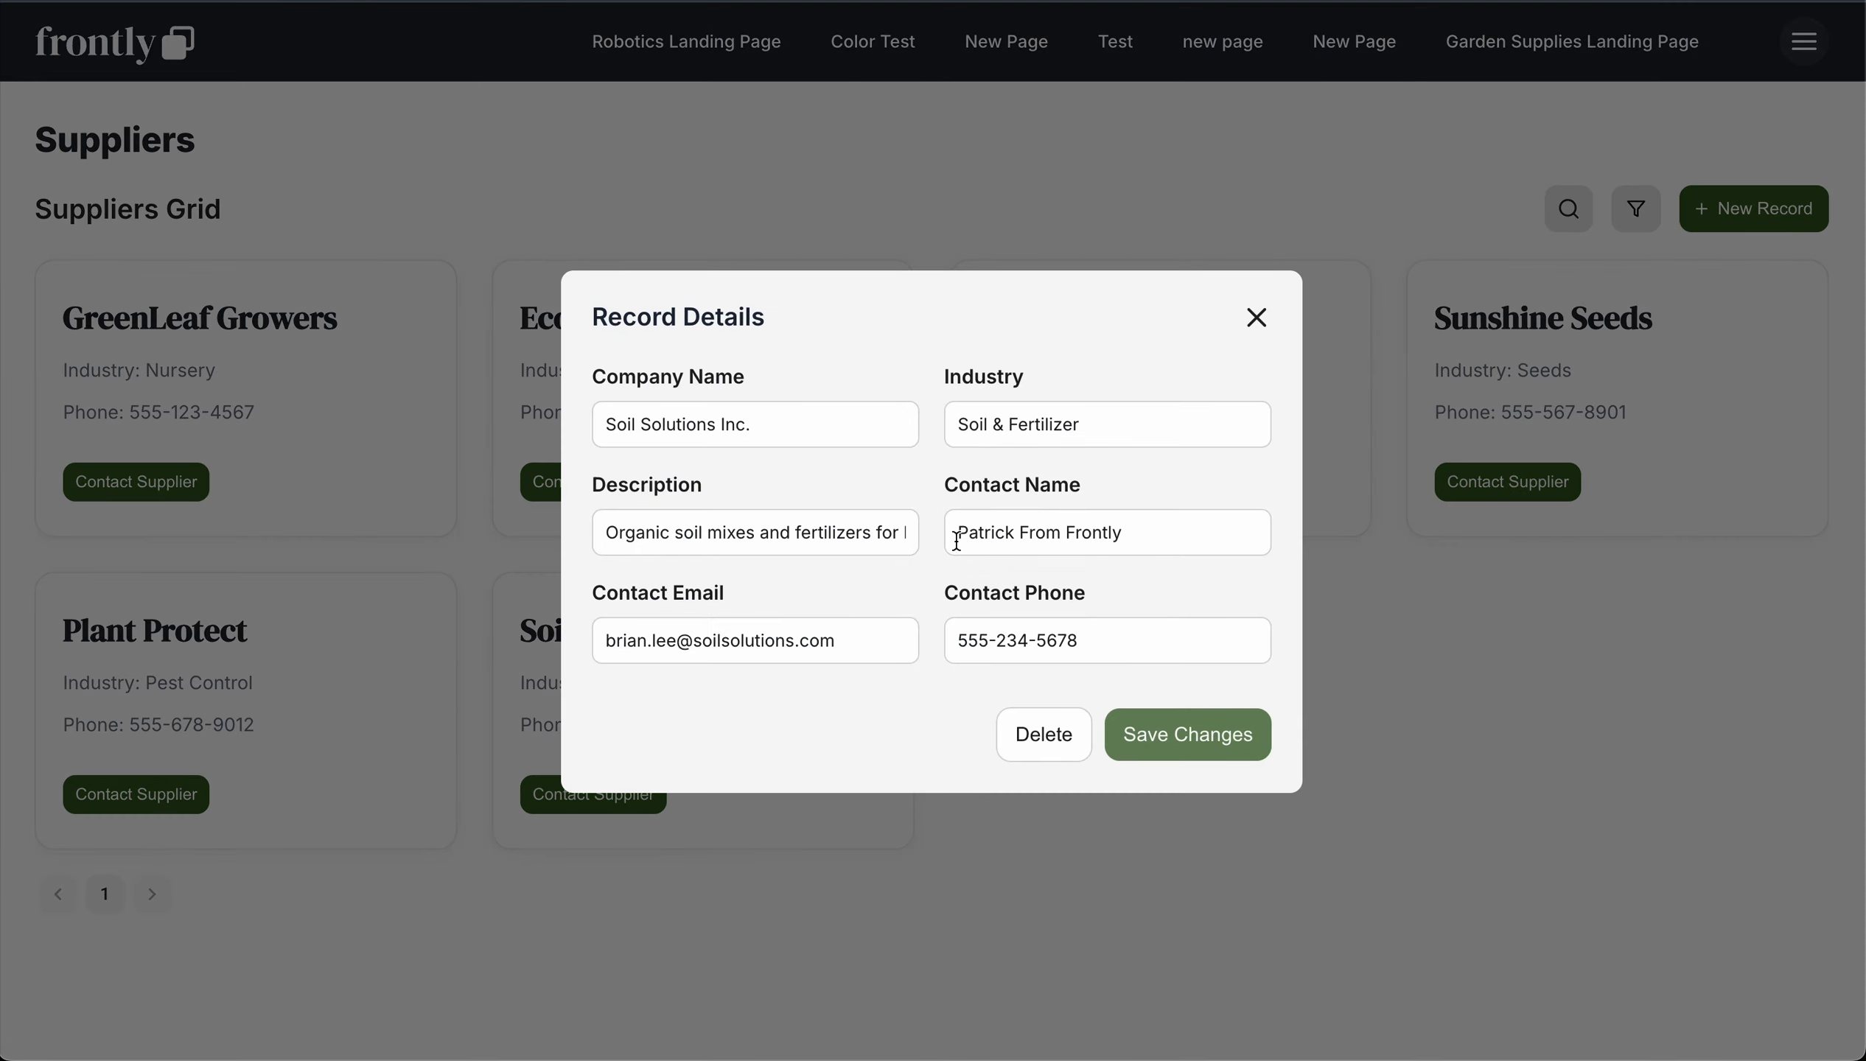
pyautogui.click(1052, 259)
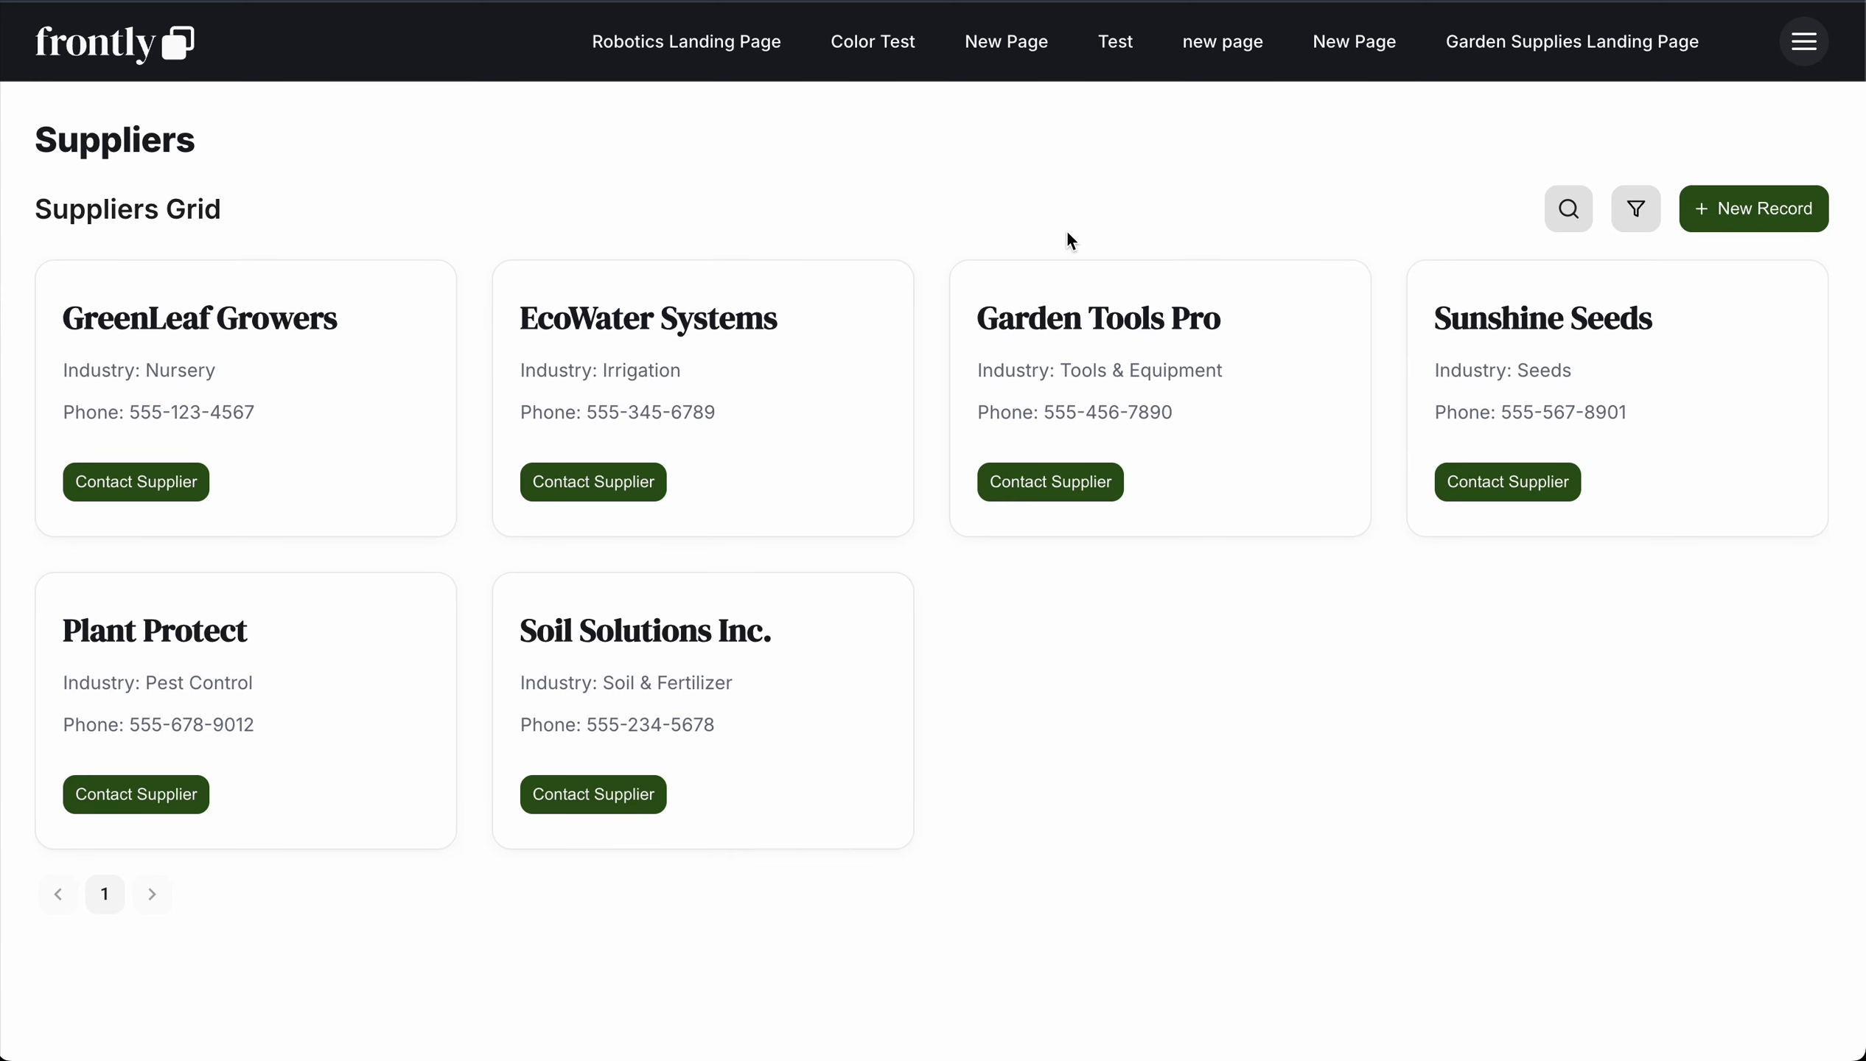